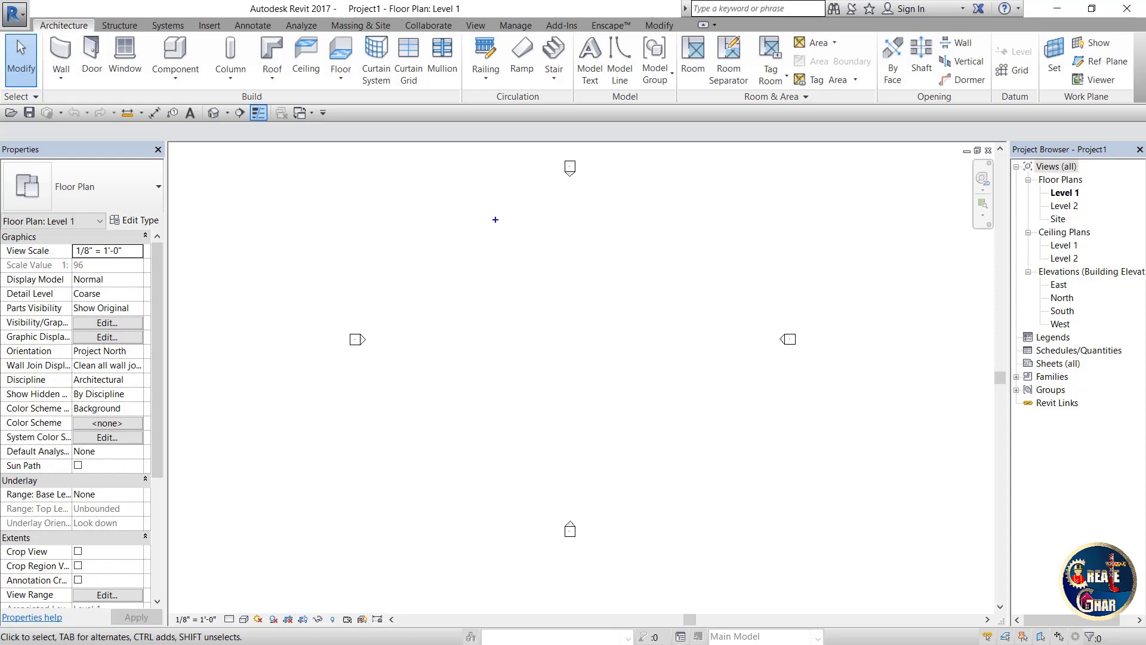
Step: Adjust the Level 1 plan view before importing the drawing
left_click_drag(495, 219, 561, 277)
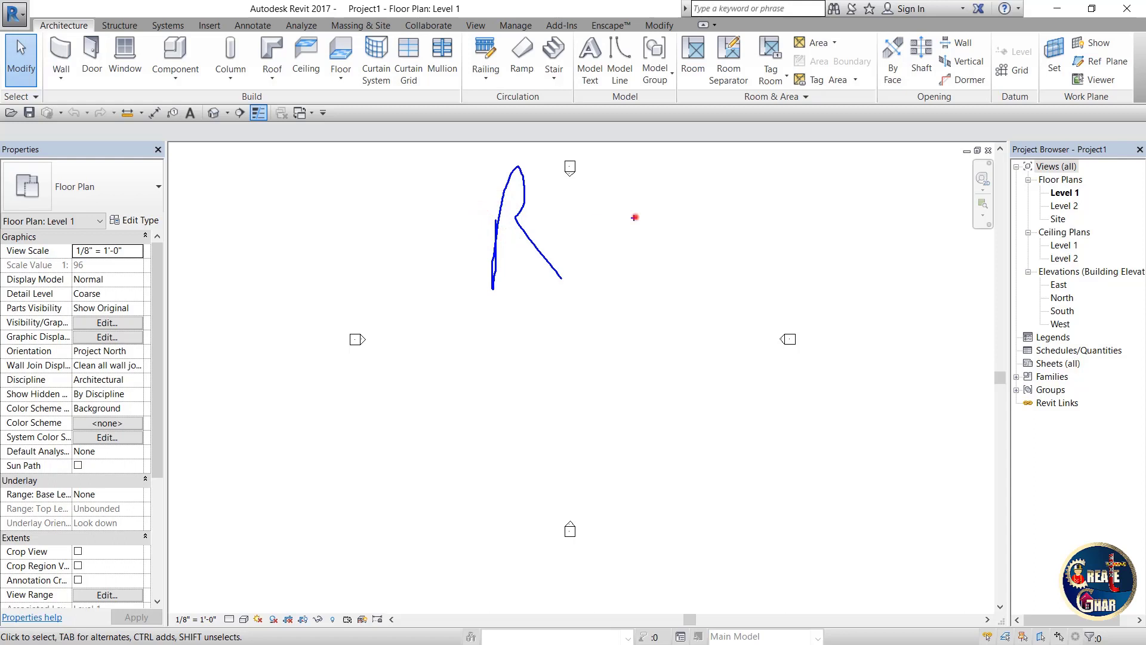
mouse_move(635, 217)
left_mouse_down()
mouse_move(723, 199)
mouse_move(712, 284)
left_mouse_up()
key("Escape")
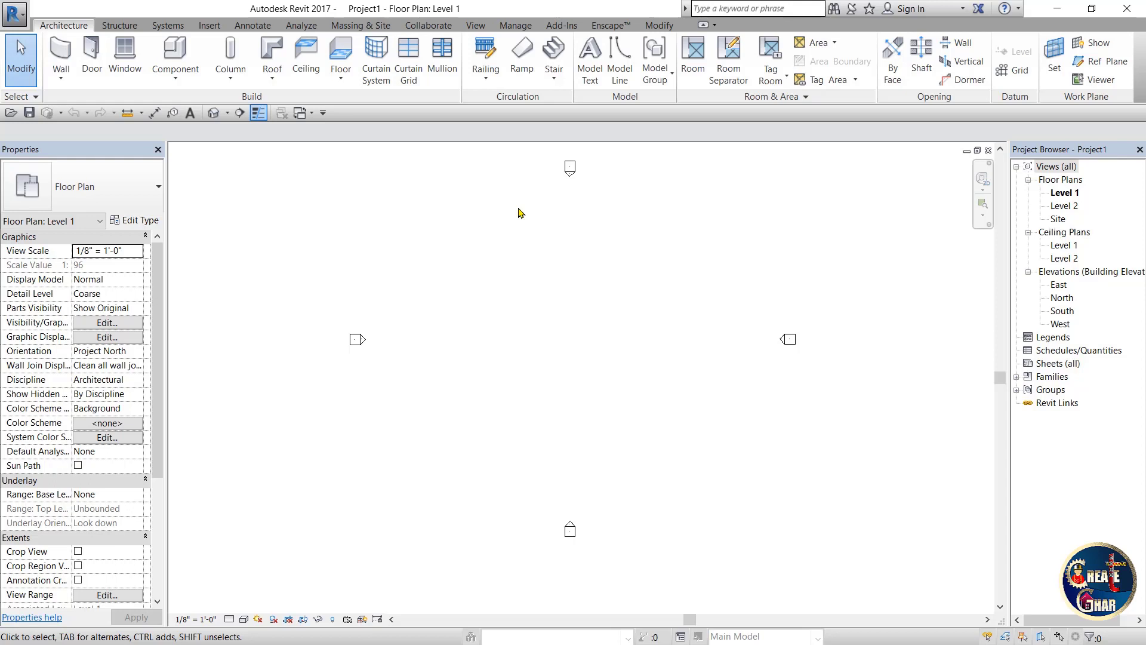
left_click_drag(424, 331, 493, 403)
left_click_drag(528, 283, 532, 348)
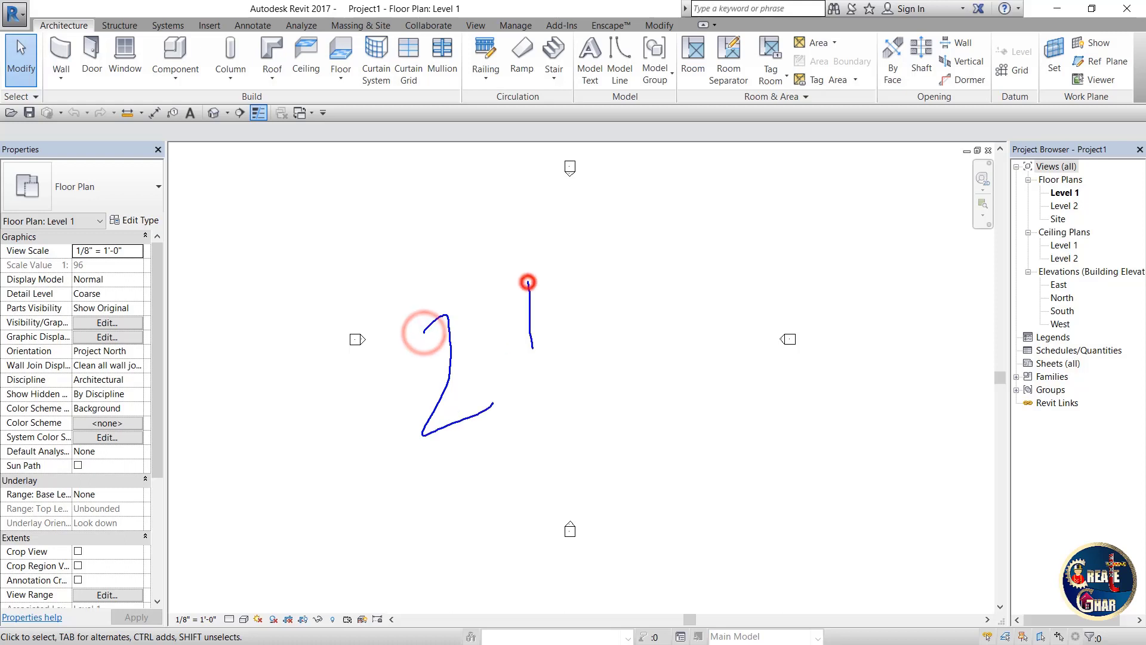
left_click_drag(499, 224, 543, 397)
left_click_drag(455, 226, 621, 194)
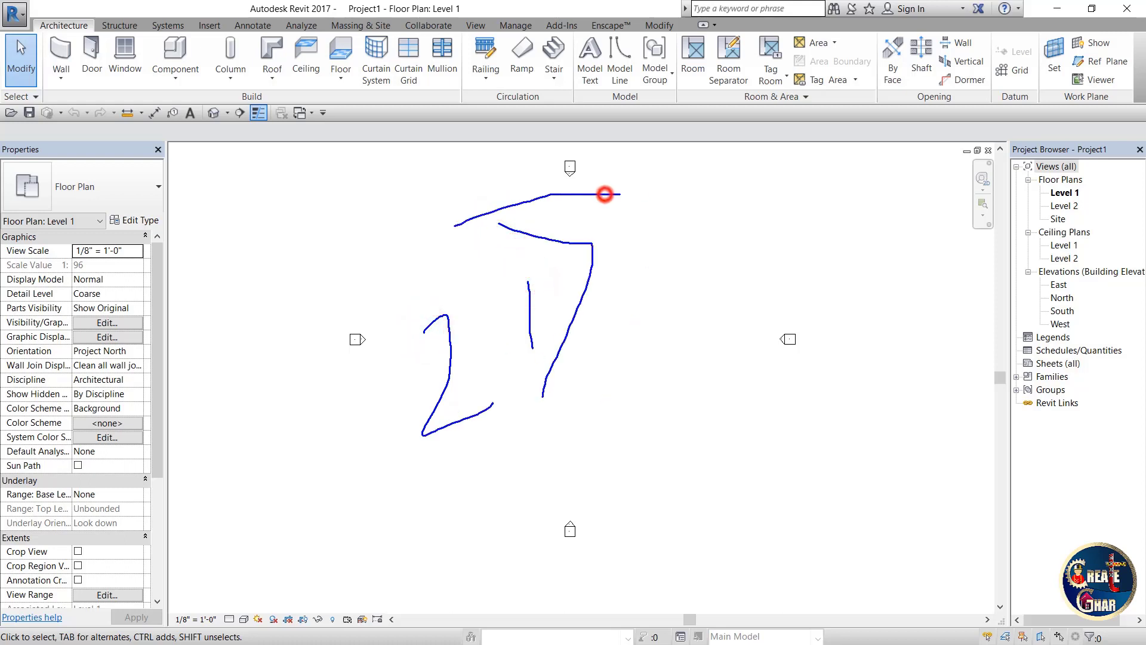
left_click_drag(541, 197, 639, 286)
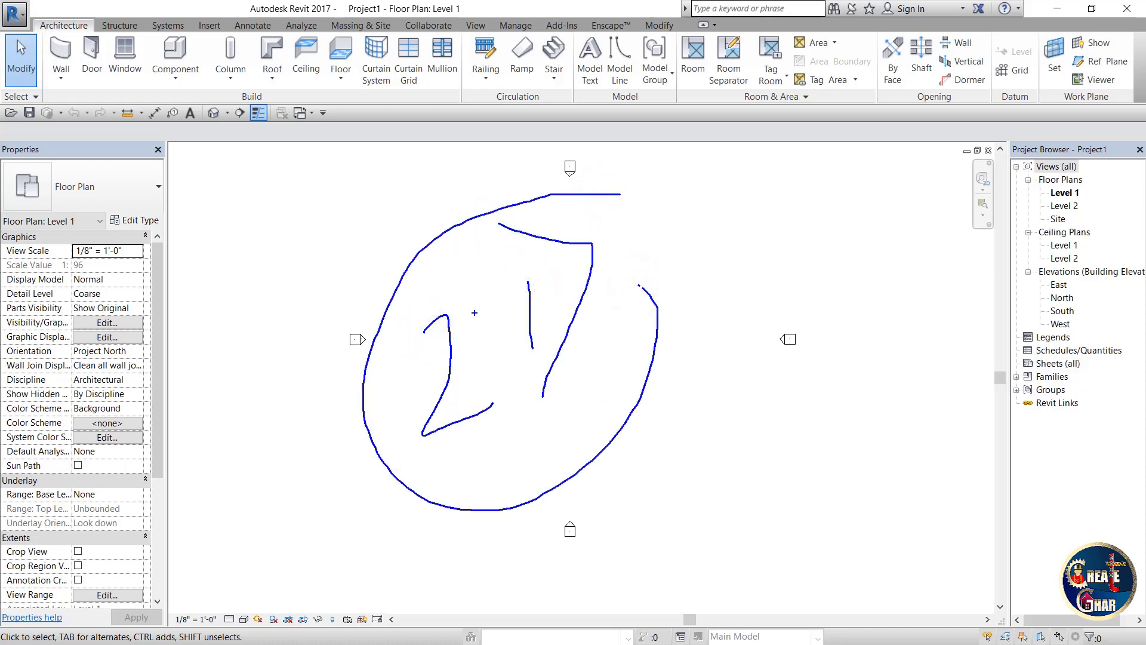
Step: Import Stairs.dwg into Level 1 and zoom in on the three plans
left_click(209, 26)
left_click(292, 57)
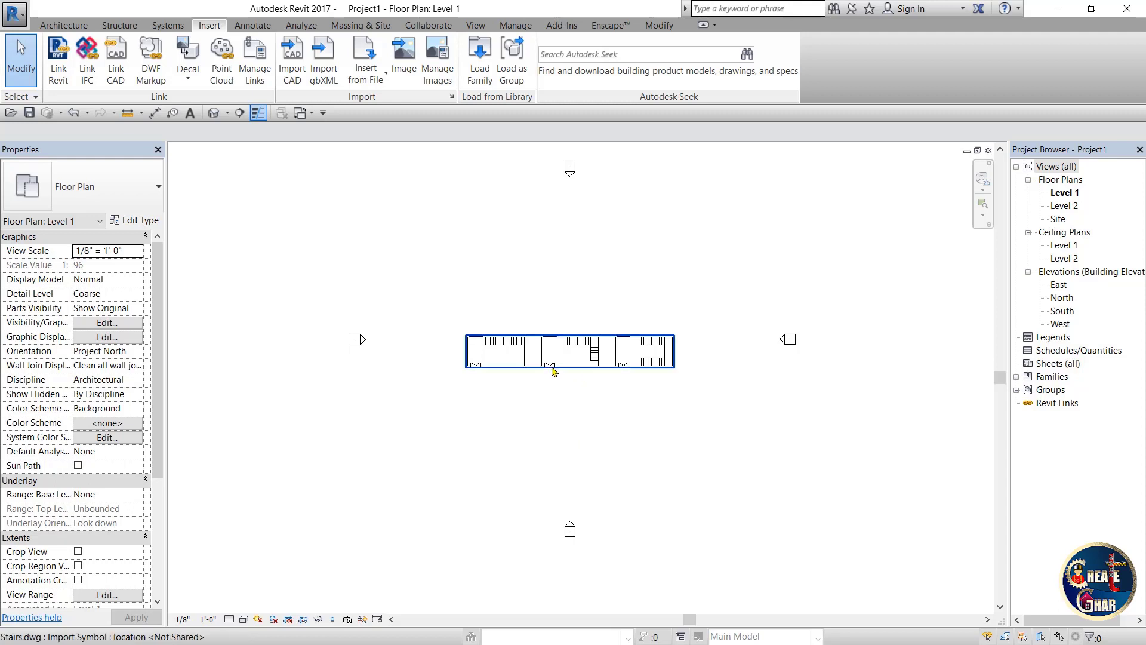
scroll(552, 369, "up", 2)
scroll(552, 369, "up", 2)
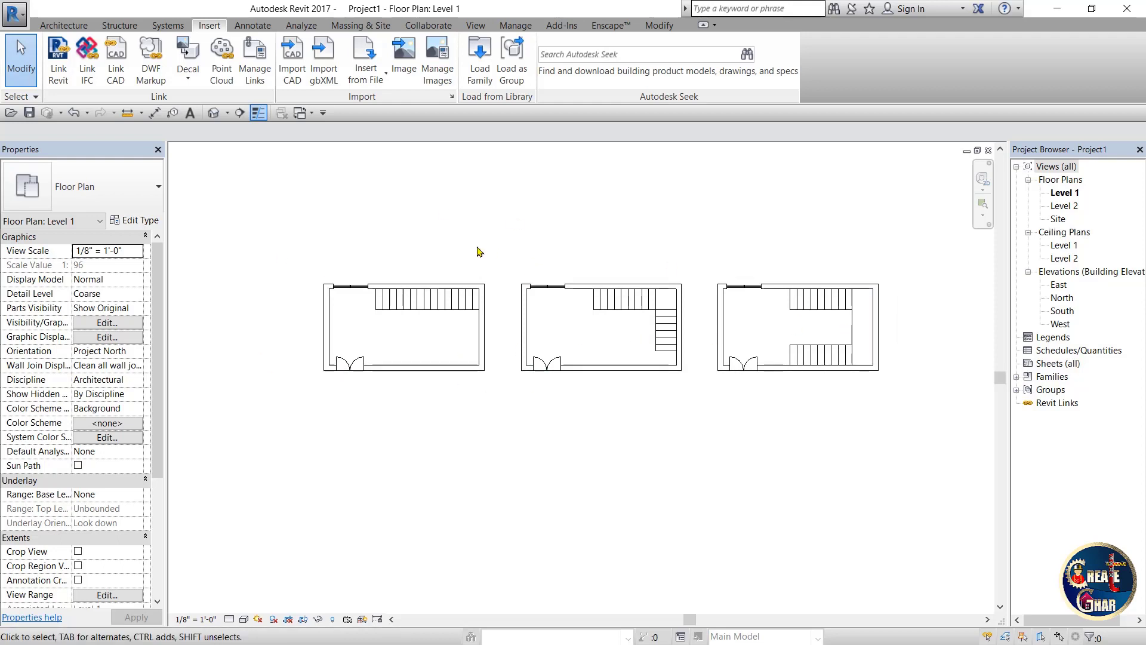
scroll(478, 251, "up", 1)
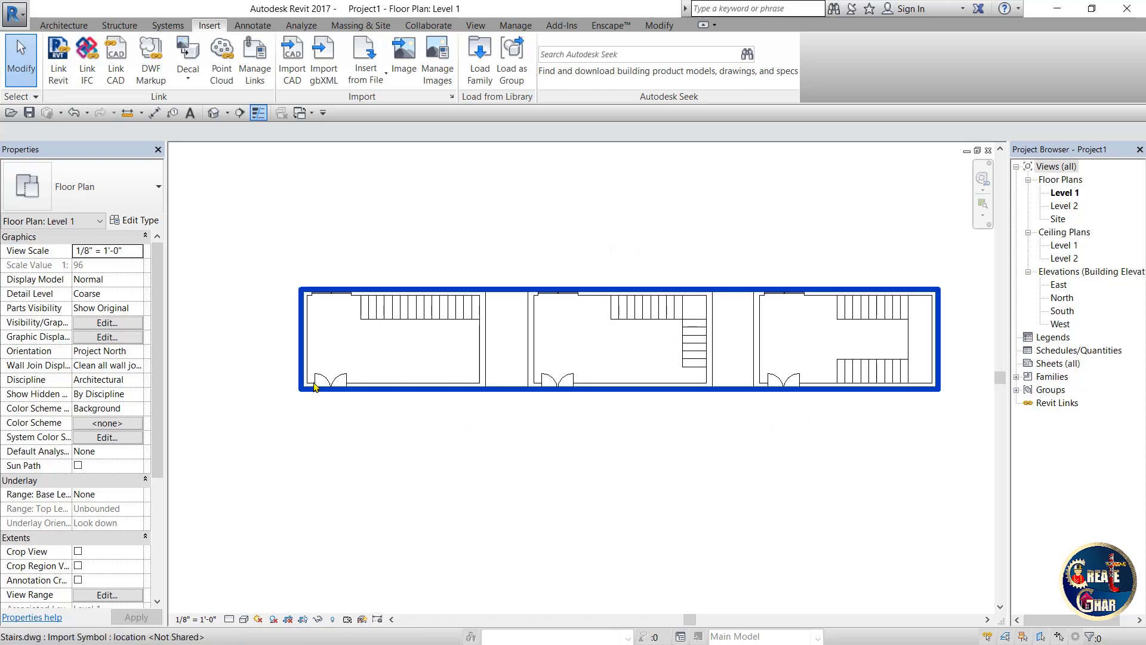
Step: Start the Wall tool (WA) with Location Line set to Finish Face: Exterior
key("w")
key("a")
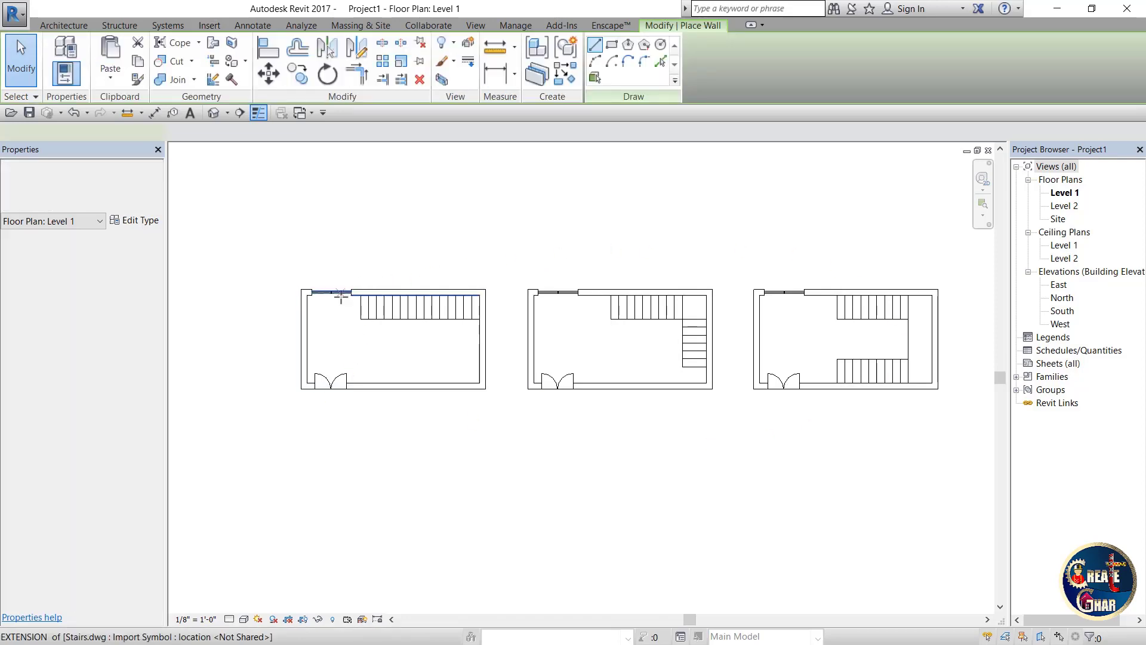
scroll(362, 291, "up", 2)
scroll(362, 291, "up", 2)
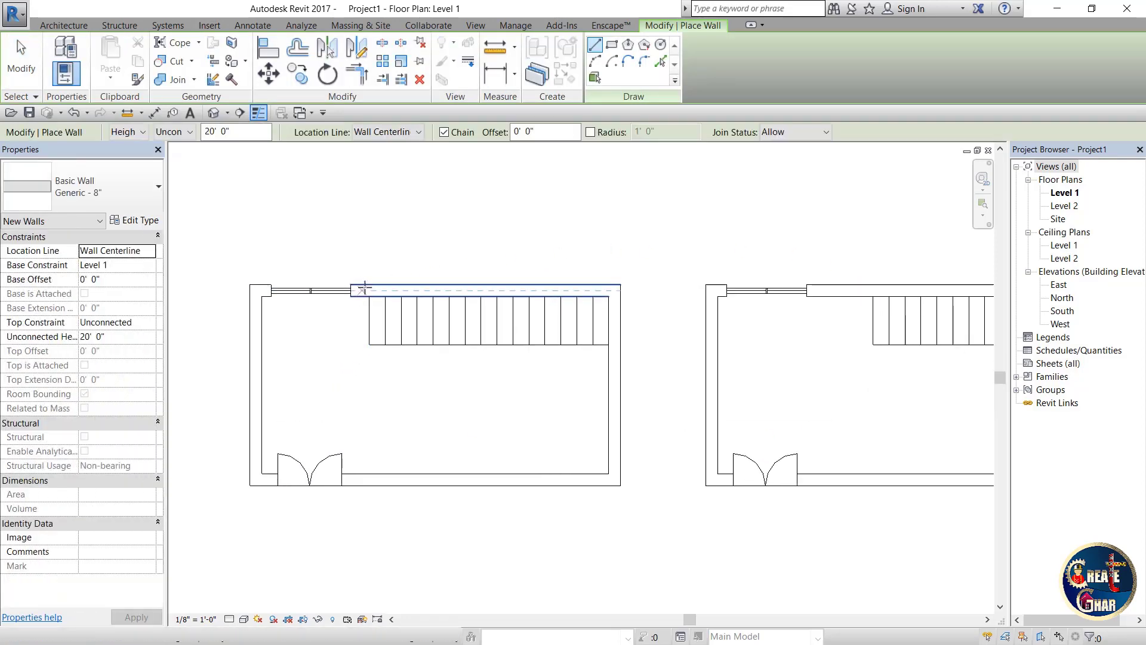
left_click(406, 132)
left_click(388, 174)
scroll(381, 237, "up", 2)
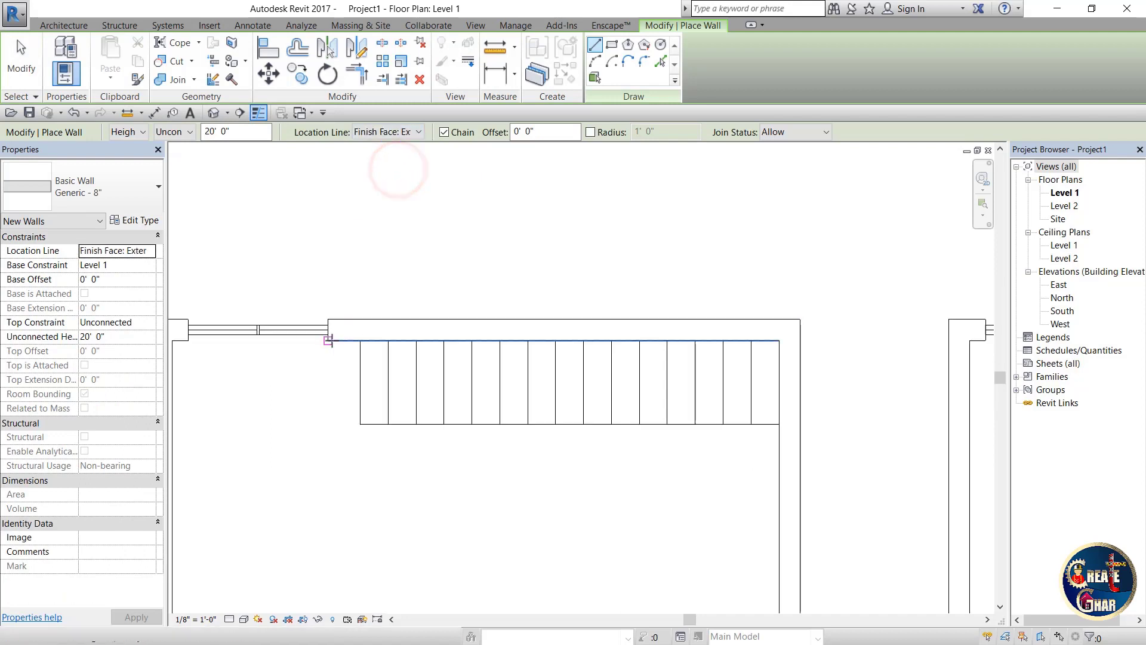
Step: Chain walls around the first room's corners, then begin the second room's outline
left_click(330, 342)
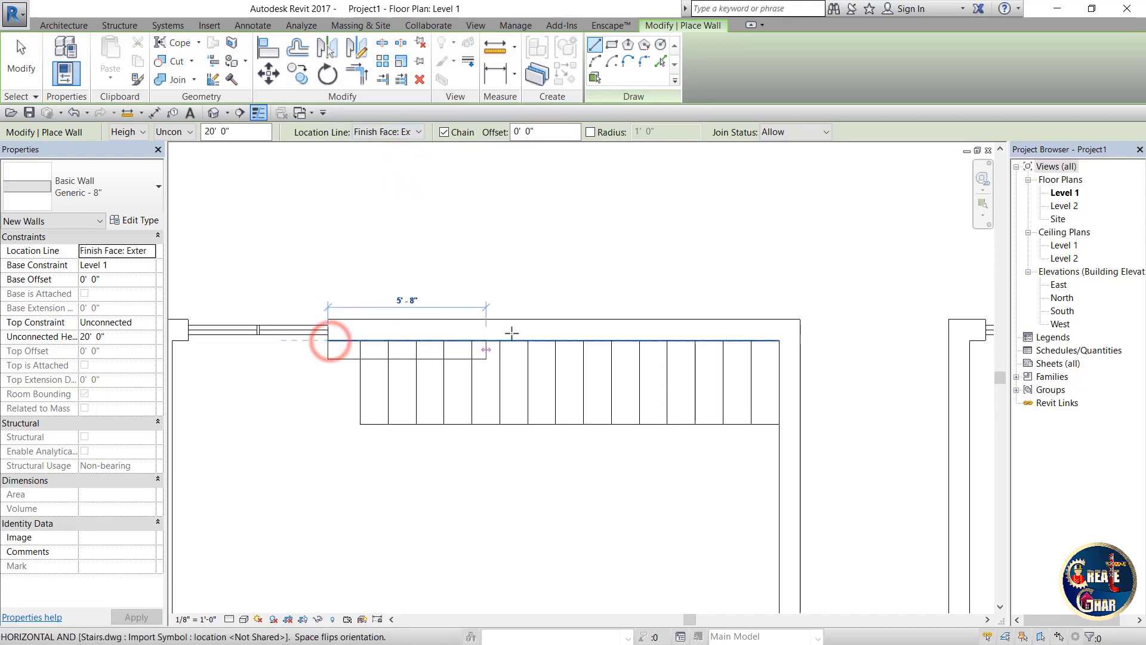
left_click(780, 332)
scroll(780, 332, "down", 2)
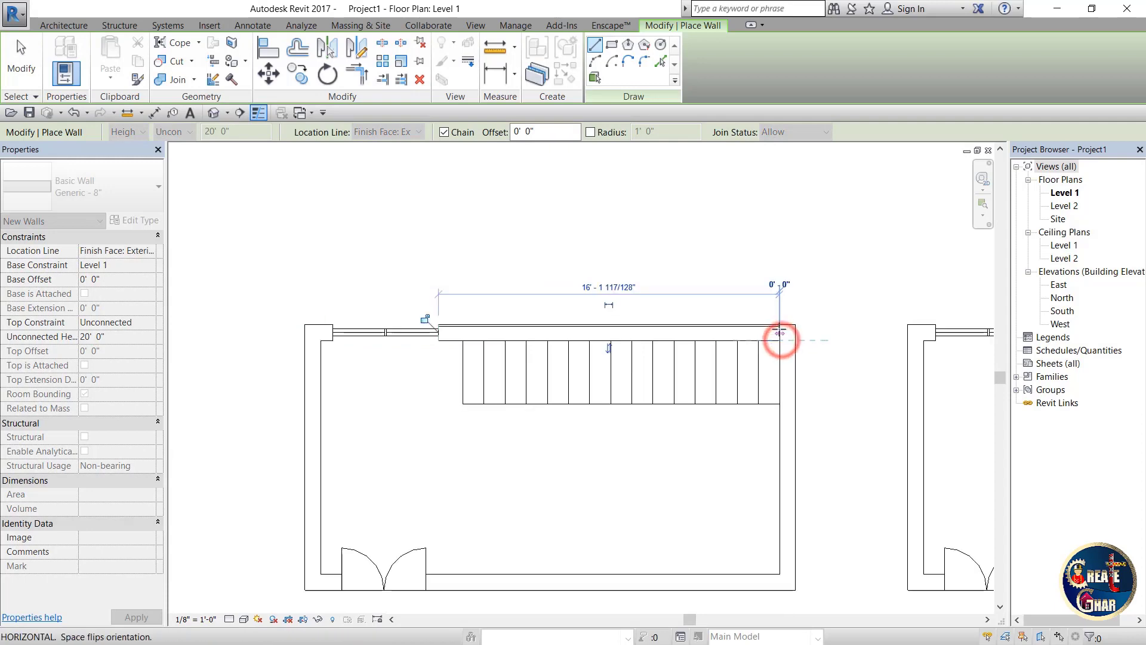
scroll(779, 358, "down", 2)
scroll(776, 427, "up", 2)
scroll(776, 428, "up", 2)
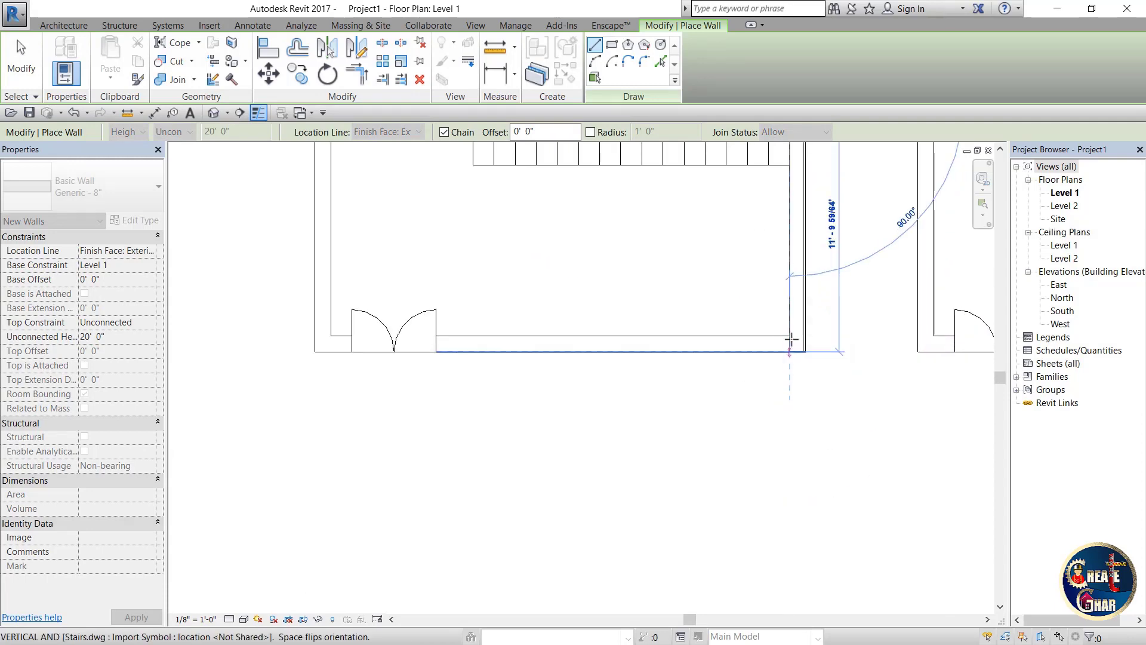
scroll(777, 427, "up", 1)
left_click(789, 337)
left_click(332, 334)
scroll(332, 334, "down", 2)
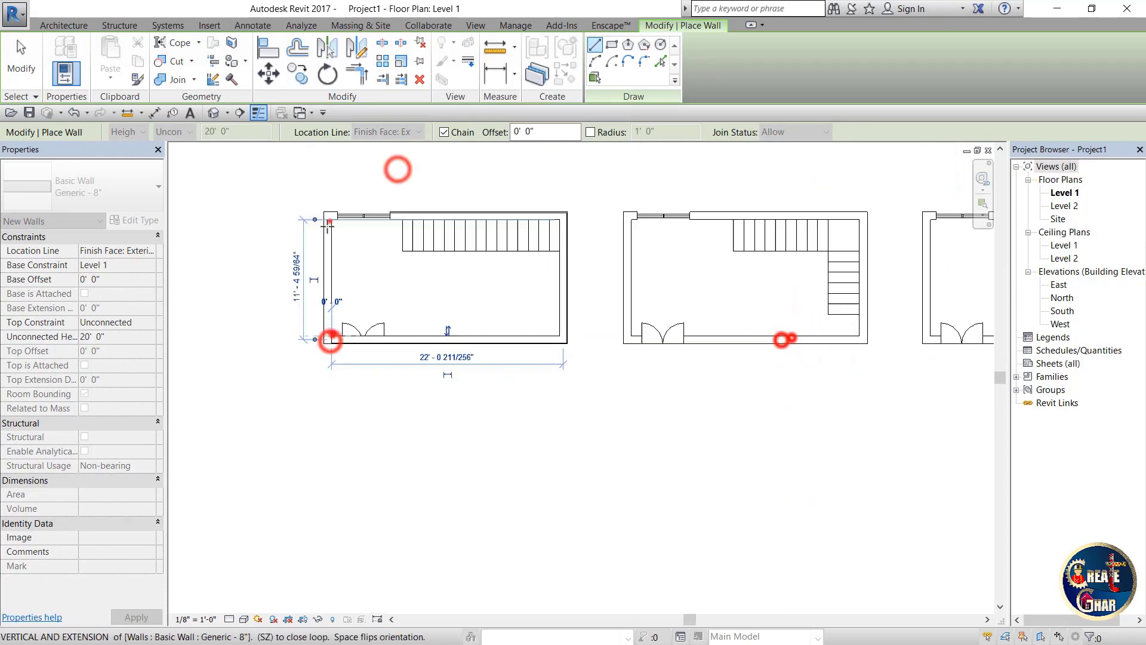
scroll(397, 169, "up", 2)
left_click(510, 226)
scroll(725, 222, "down", 3)
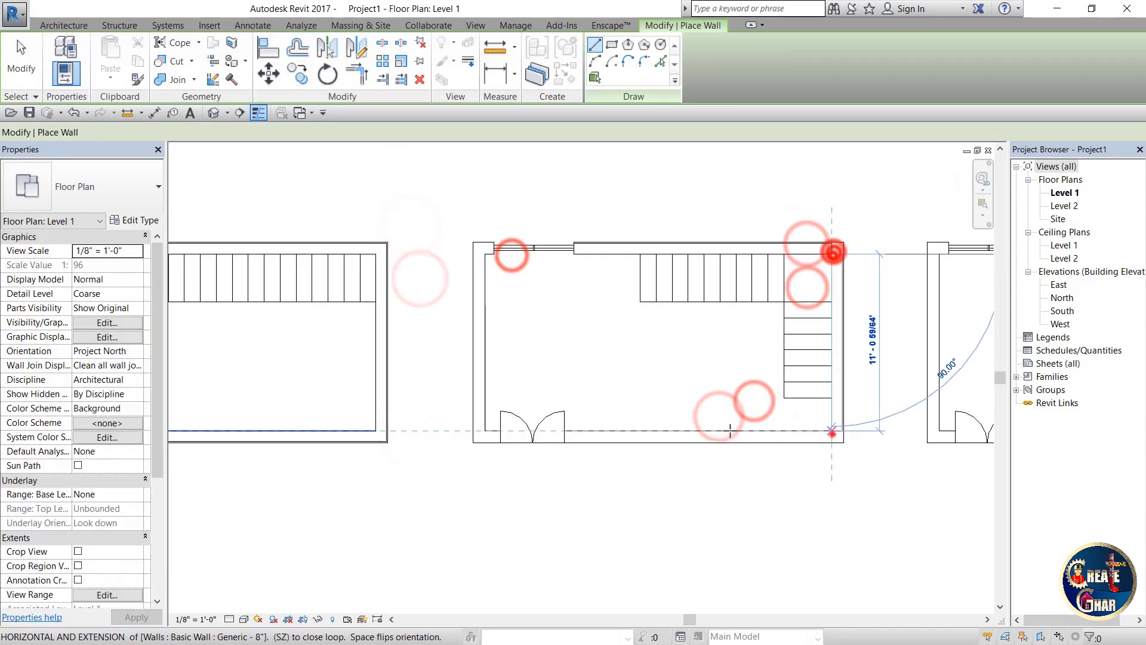
left_click(626, 271)
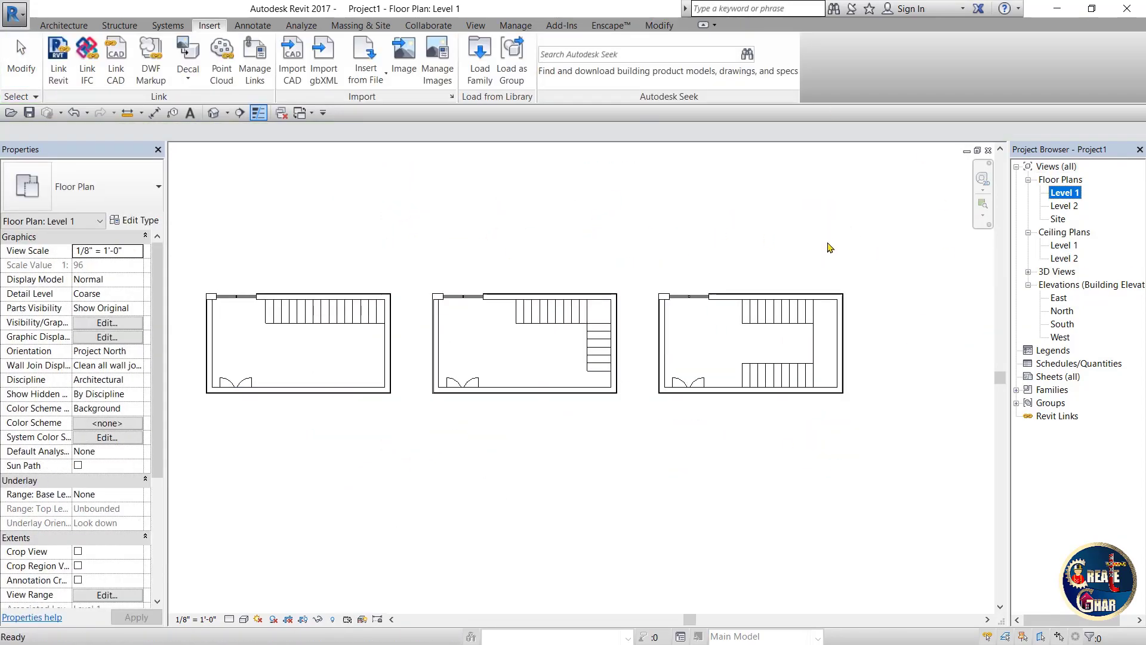
key("3")
key("d")
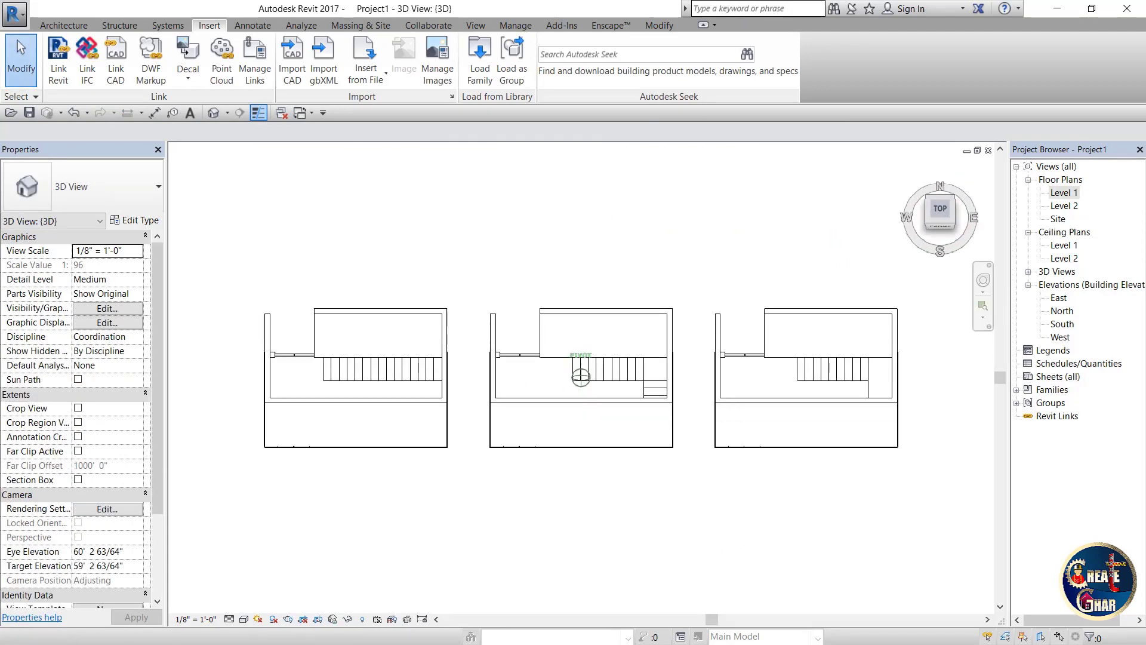
mouse_move(581, 377)
middle_mouse_down("shift")
mouse_move(621, 353)
mouse_move(342, 395)
middle_mouse_up("shift")
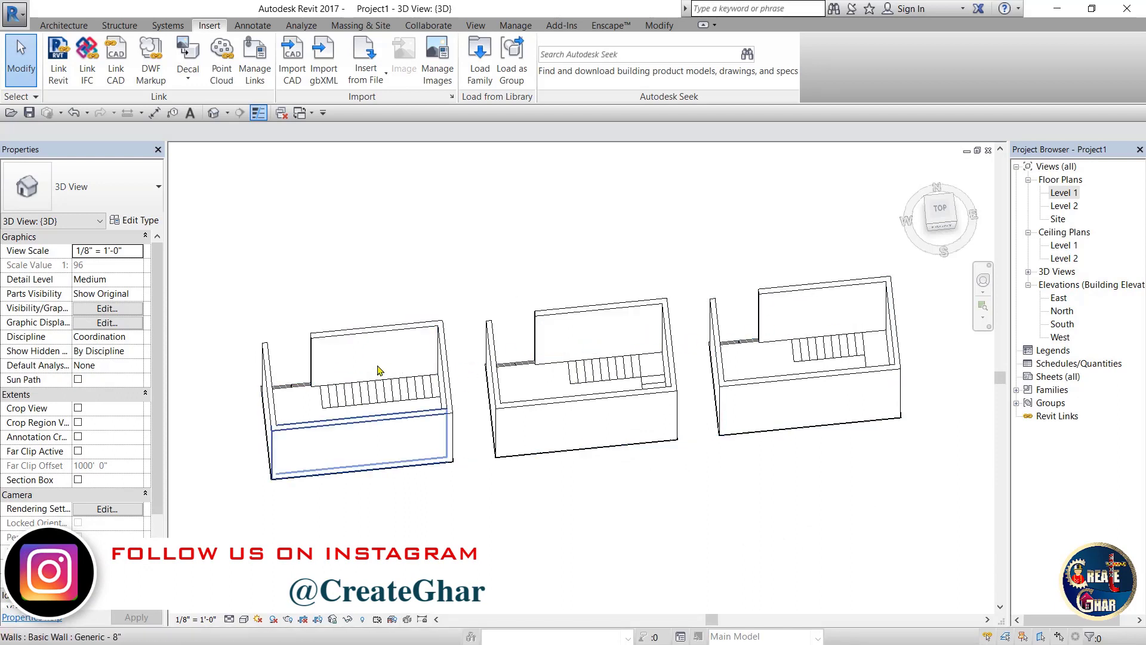
double_click(1066, 193)
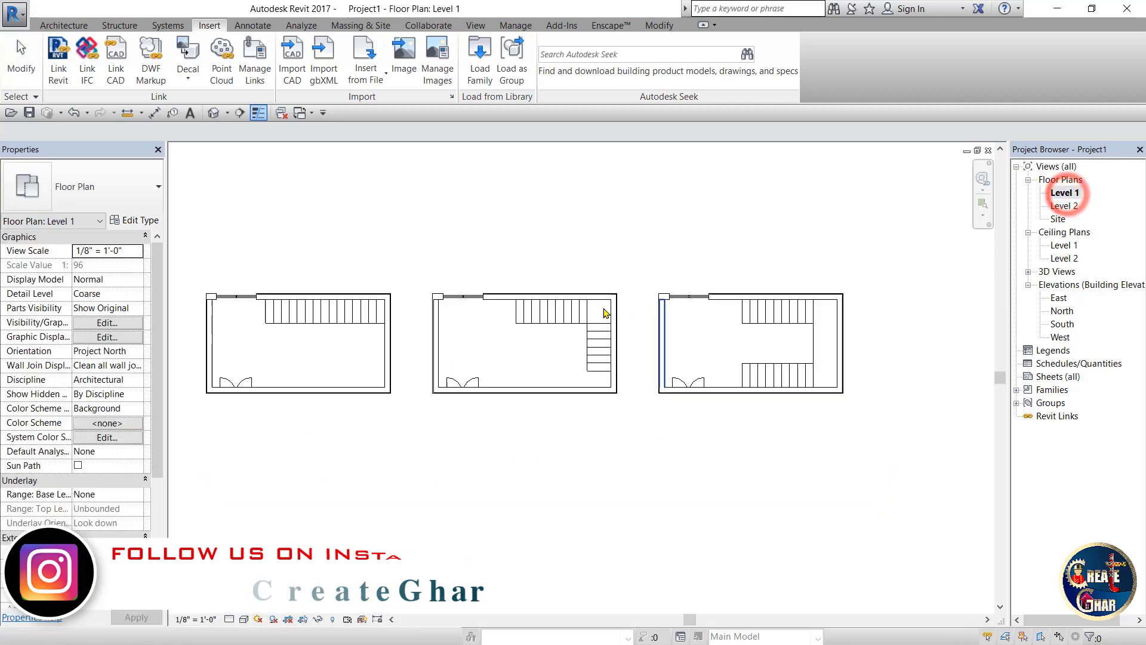
Step: Start a Stair by Sketch of type 7" max riser 11" tread with Boundary selected
left_click(64, 25)
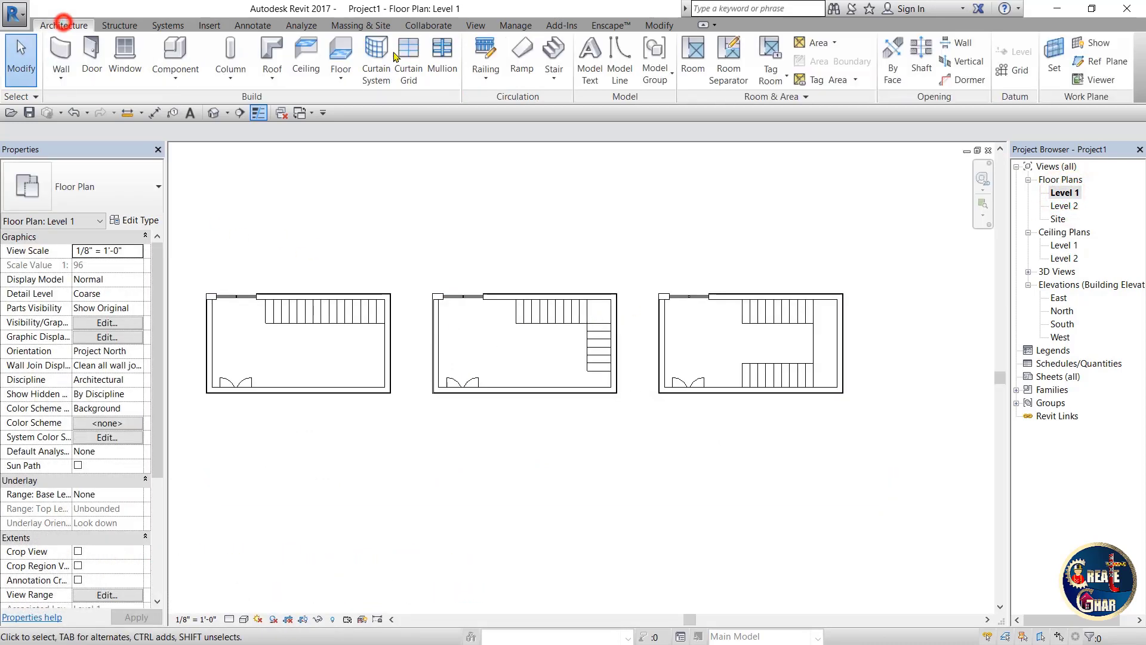
left_click(553, 83)
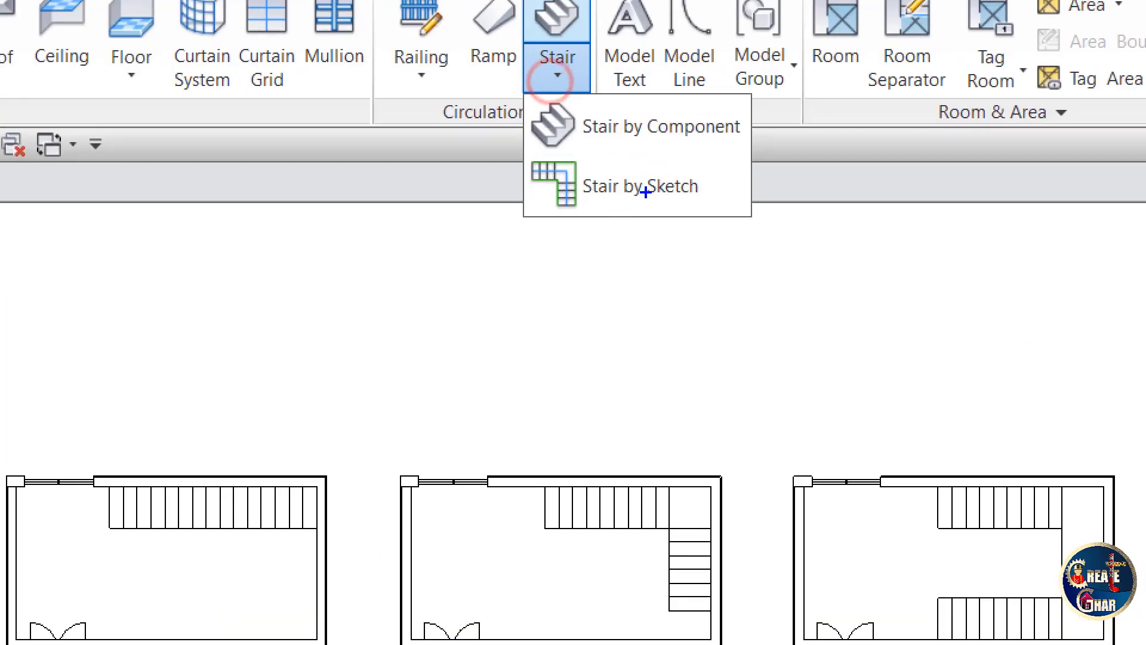
left_click_drag(730, 182, 932, 171)
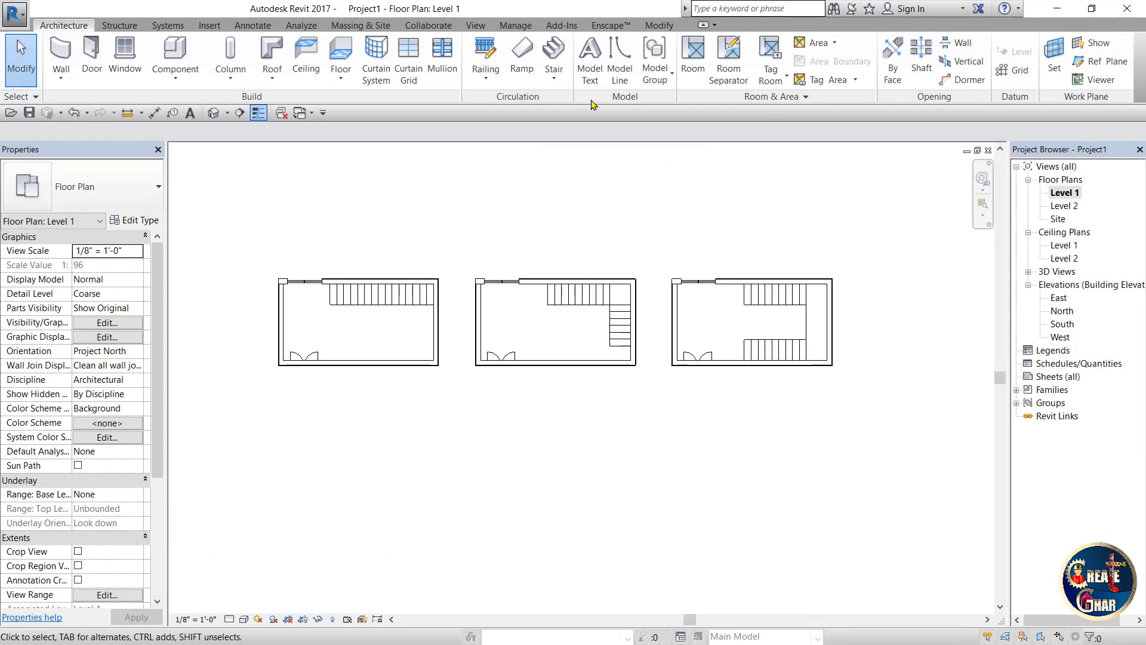
left_click(554, 76)
left_click(565, 133)
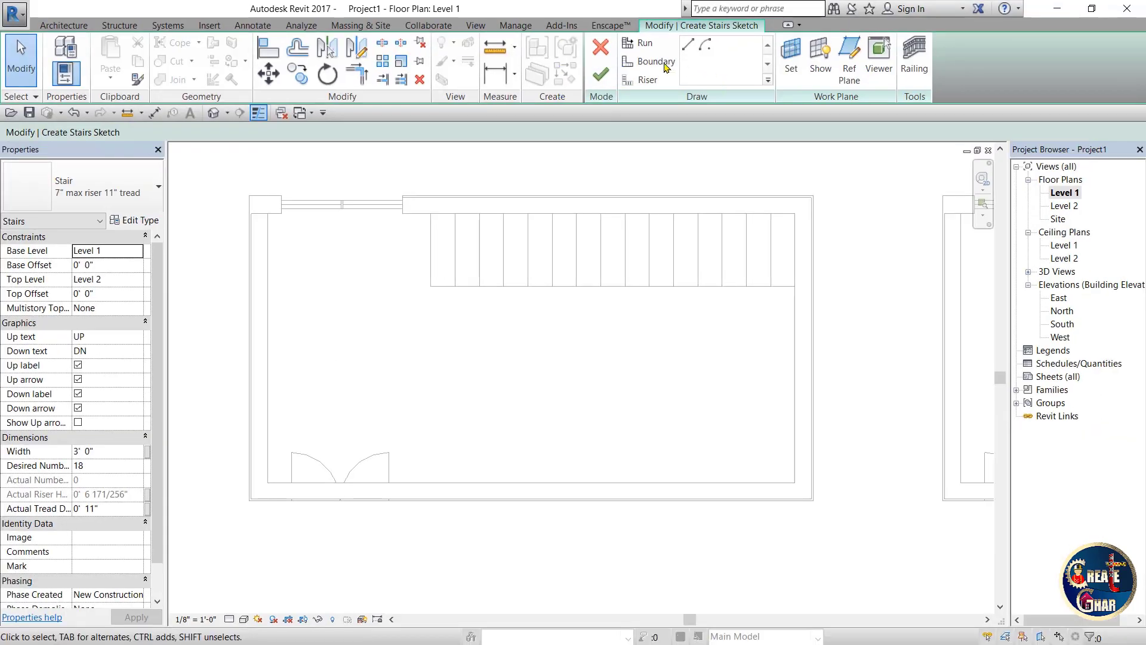
left_click(664, 64)
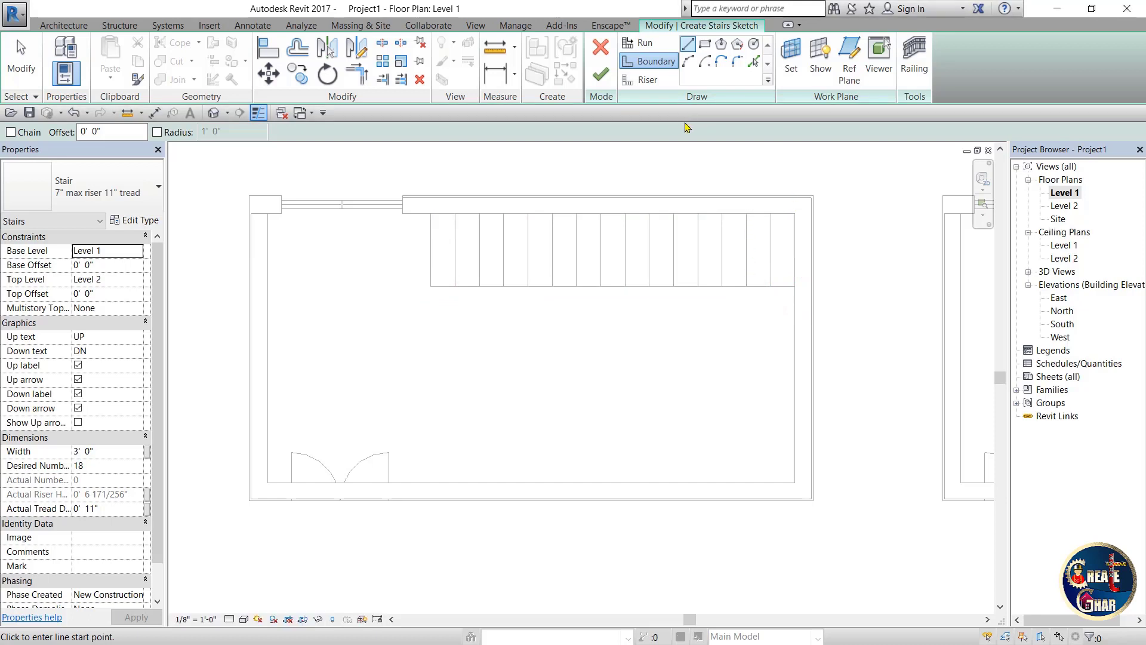
Step: Draw boundary lines along the straight stair's lower tread edge and the top wall
scroll(453, 287, "up", 1)
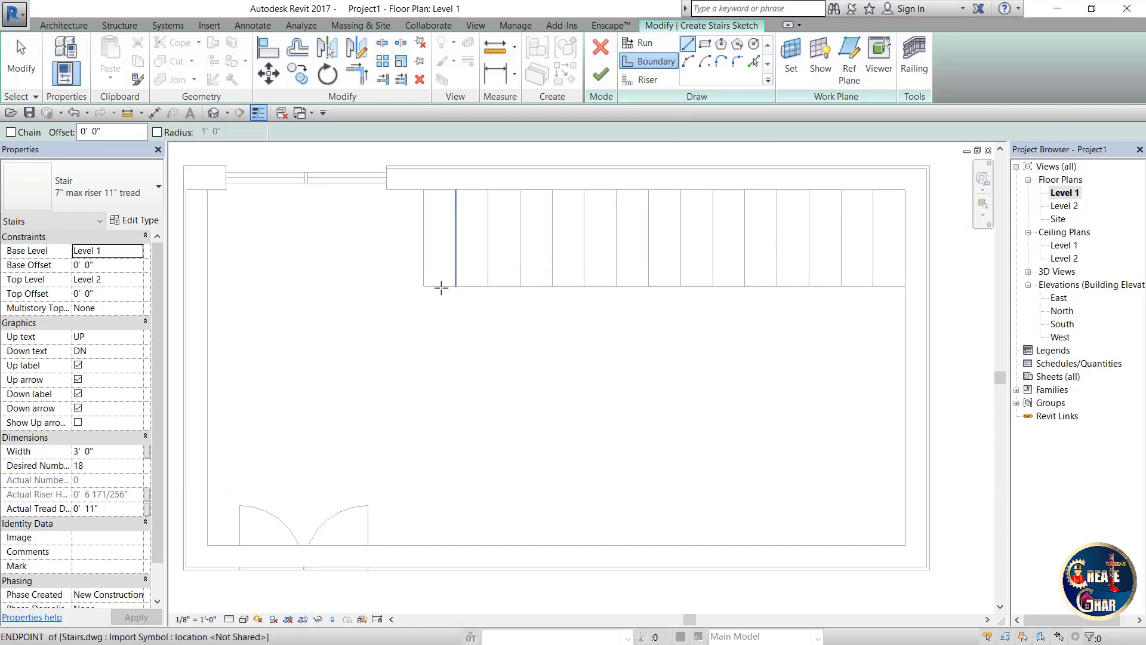
left_click(422, 286)
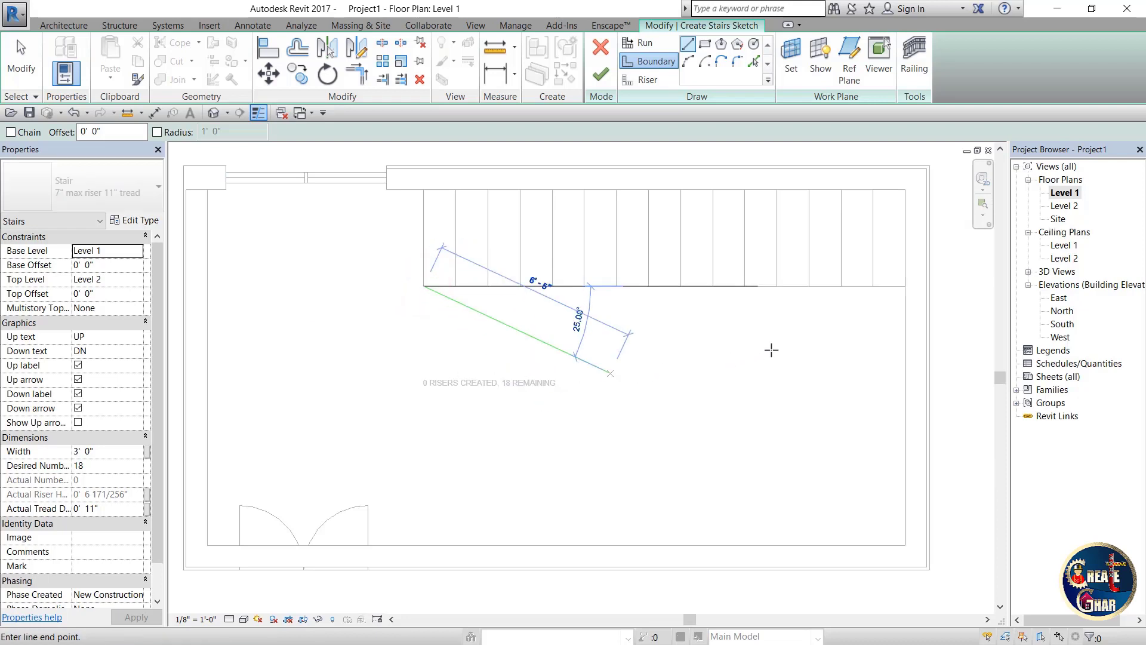
left_click(904, 286)
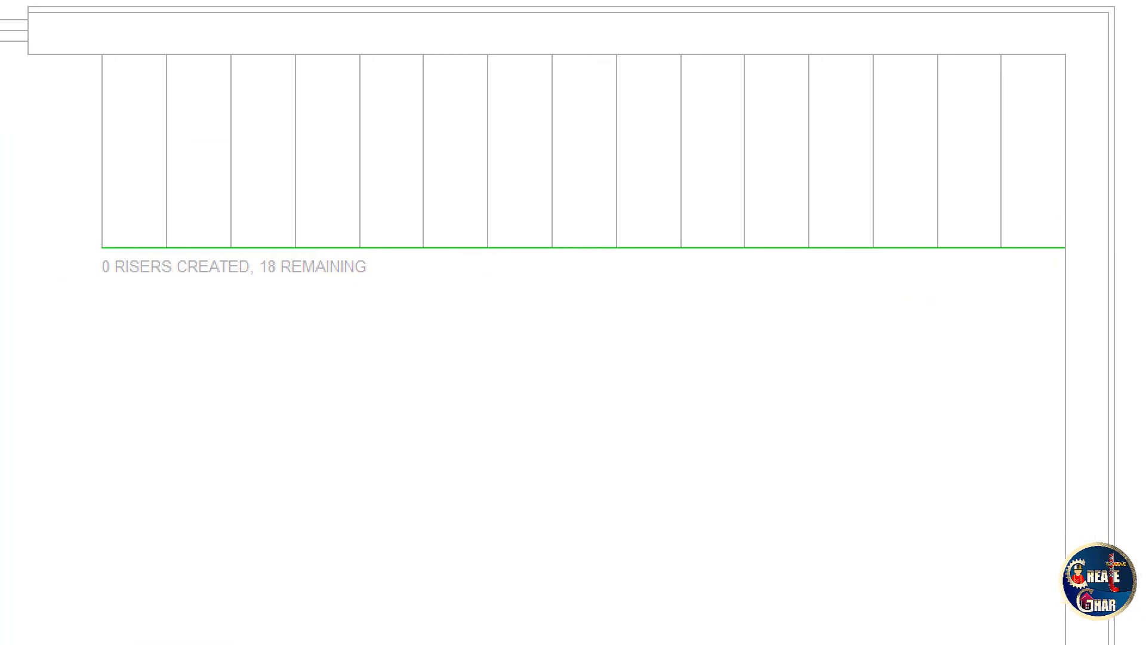
left_click(754, 323)
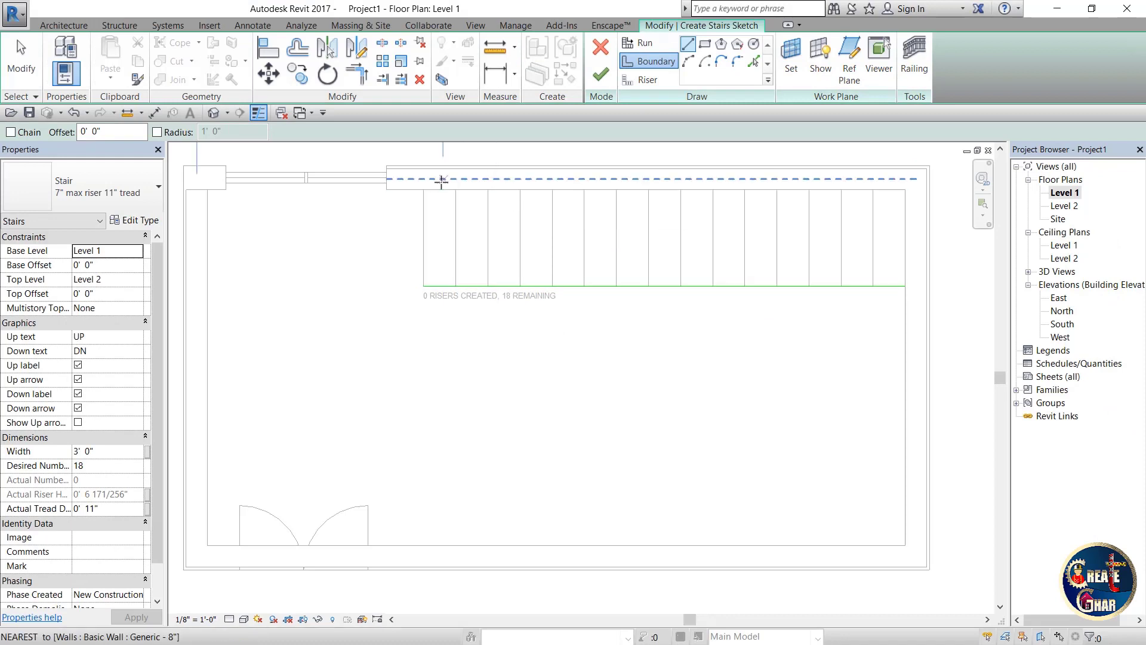
left_click(421, 187)
scroll(421, 187, "down", 2)
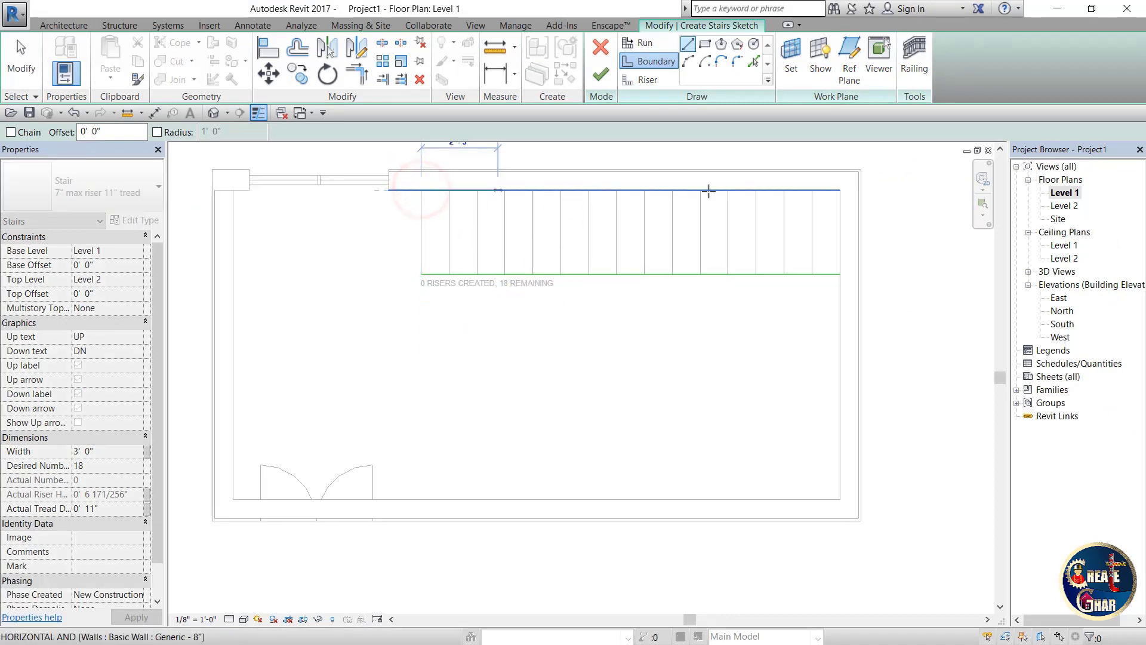
left_click(839, 191)
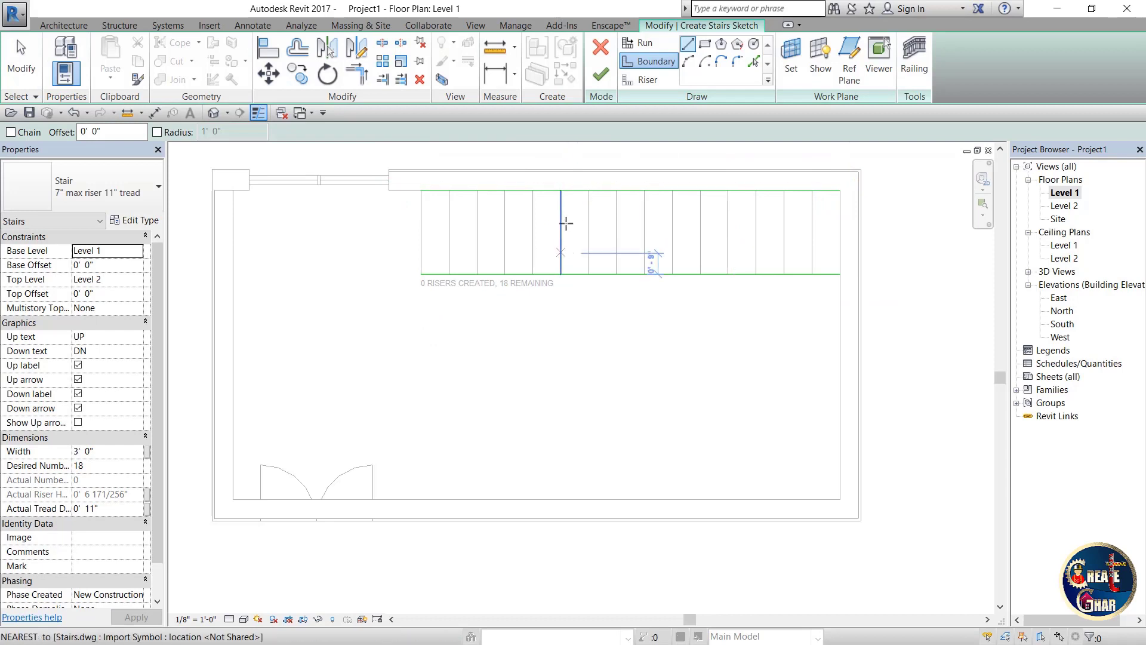
Step: Pick the straight stair's CAD tread lines as risers with Riser > Pick Lines
left_click(644, 82)
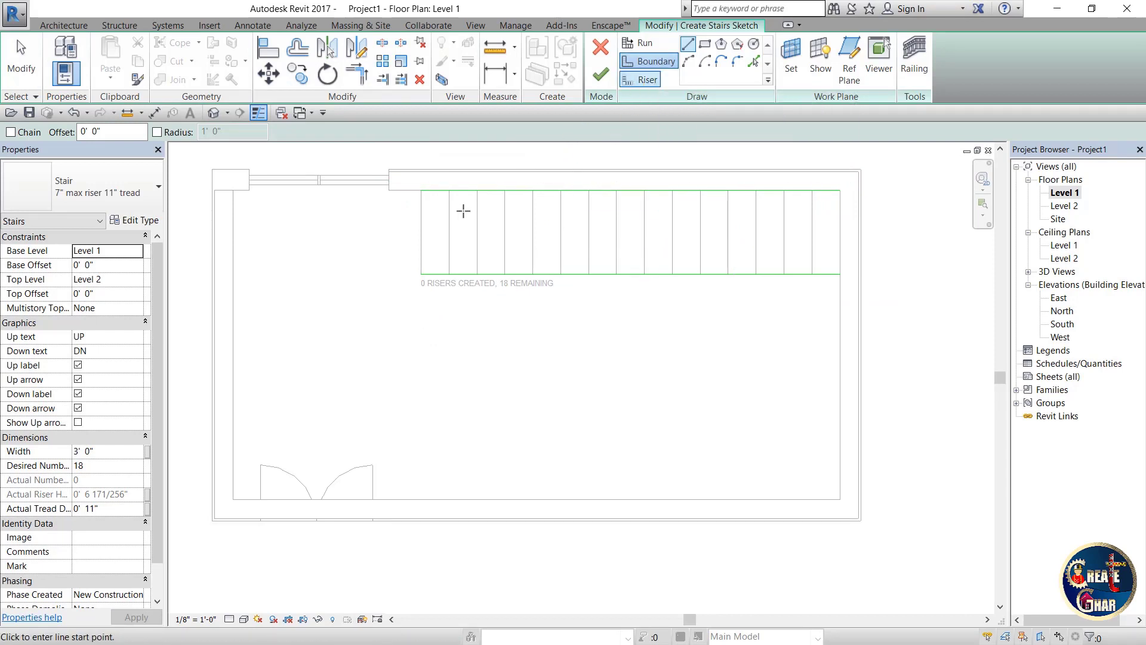
left_click(644, 84)
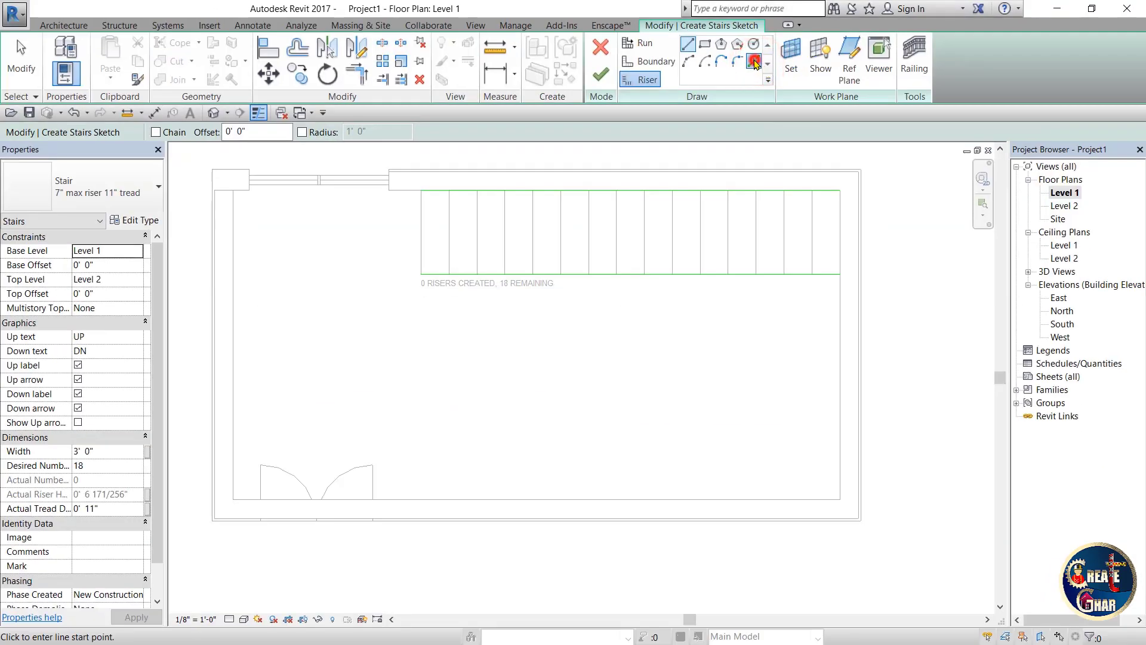
left_click(754, 63)
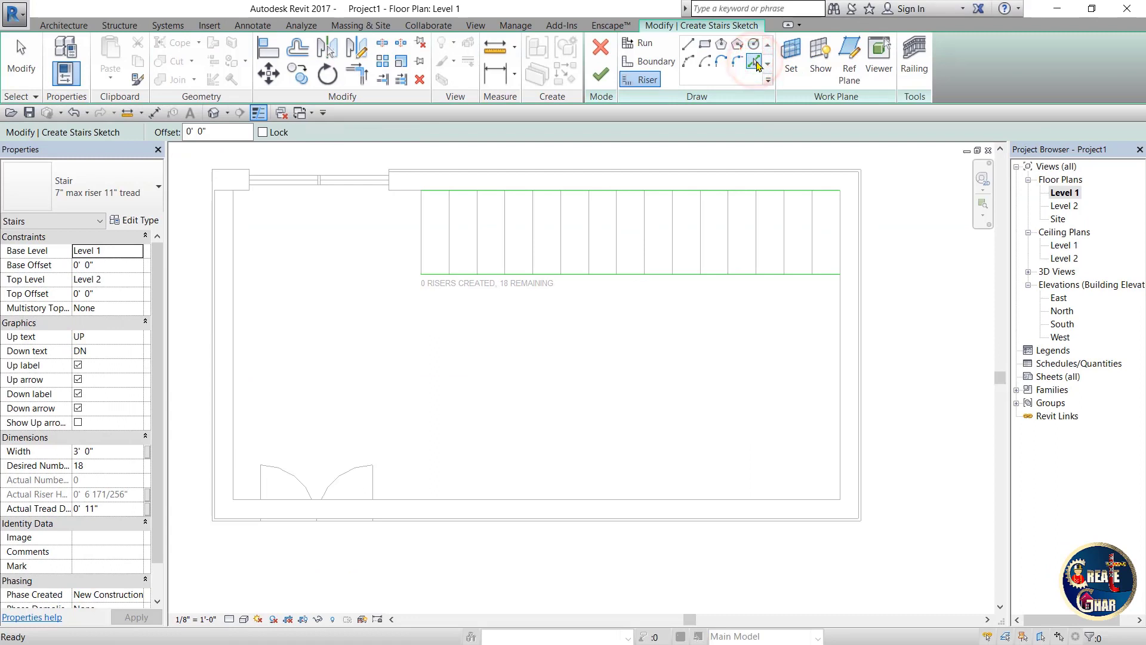
scroll(454, 178, "up", 2)
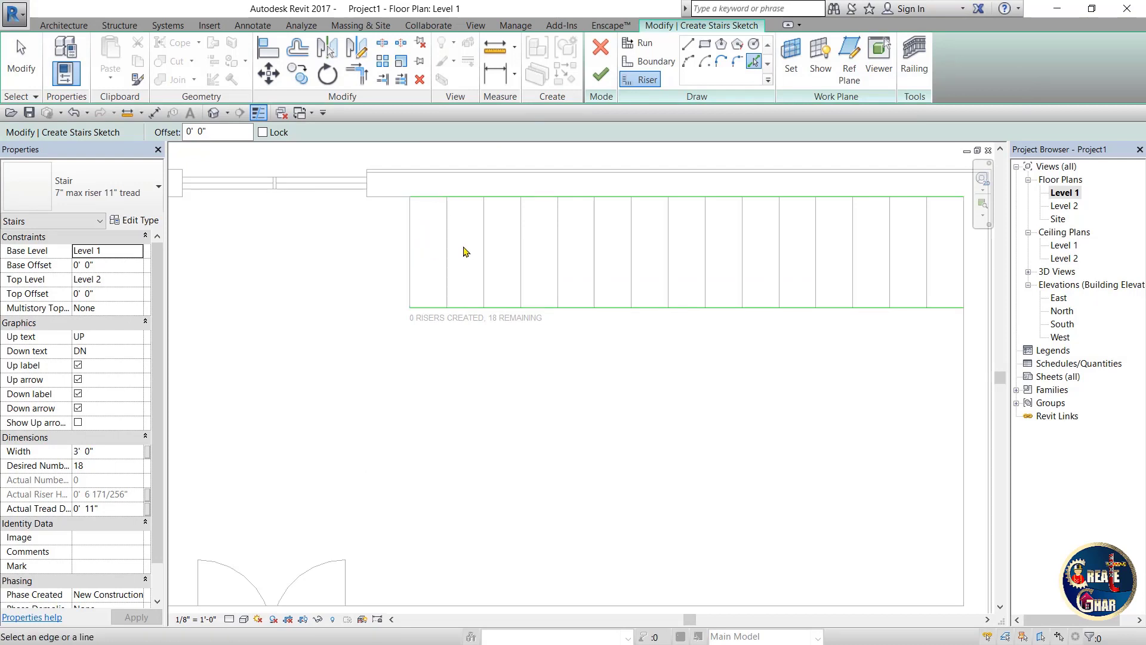
left_click(410, 248)
scroll(524, 154, "up", 2)
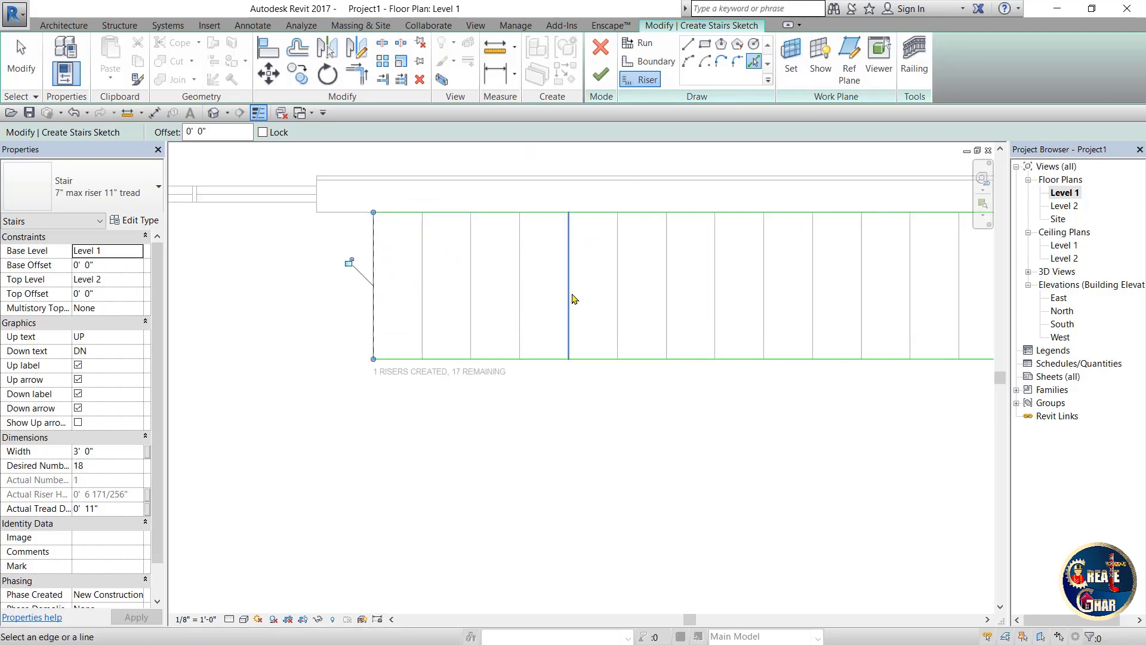
left_click(424, 270)
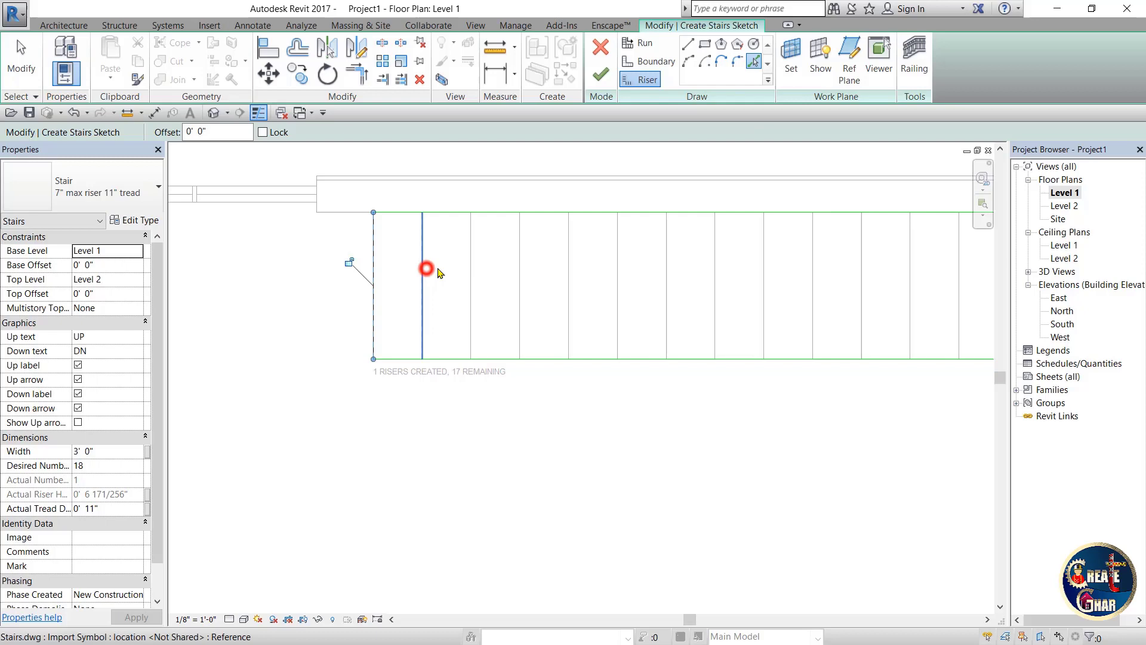
left_click(469, 268)
left_click(519, 270)
left_click(569, 267)
left_click(617, 267)
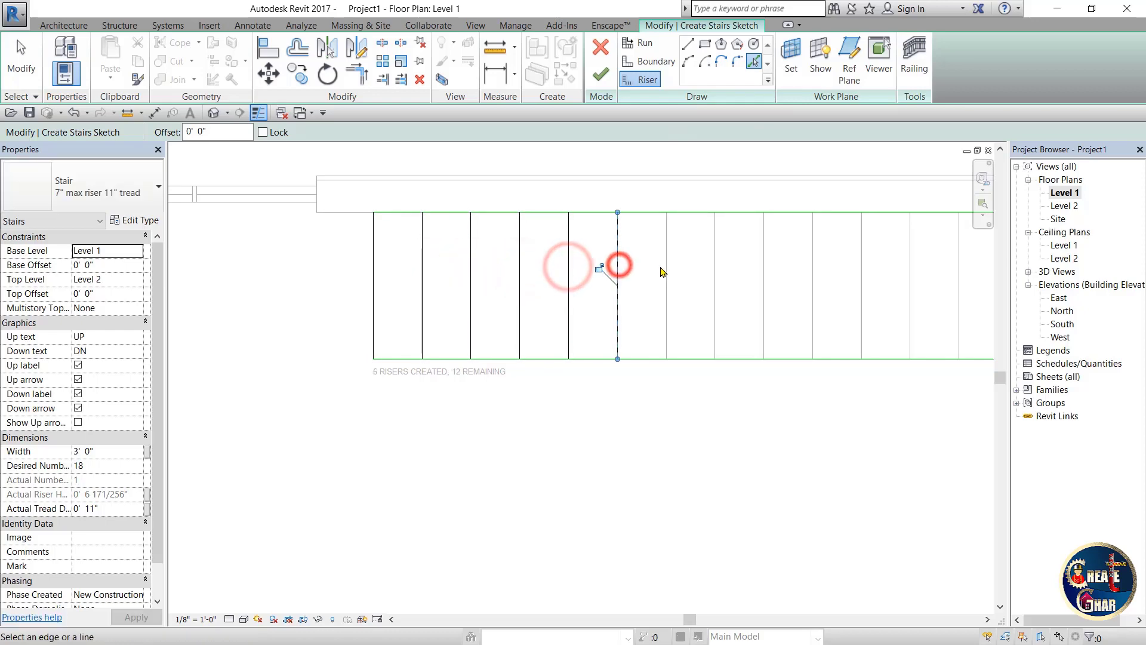
left_click(719, 267)
scroll(719, 267, "down", 2)
left_click(761, 285)
left_click(825, 286)
left_click(889, 285)
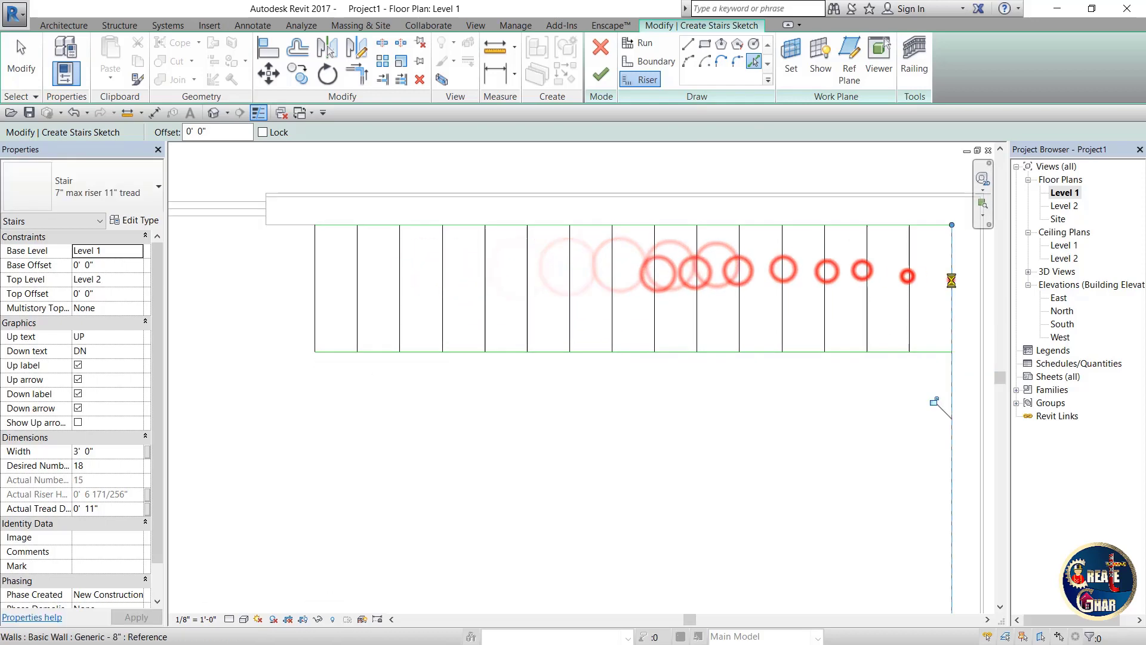
scroll(906, 229, "up", 1)
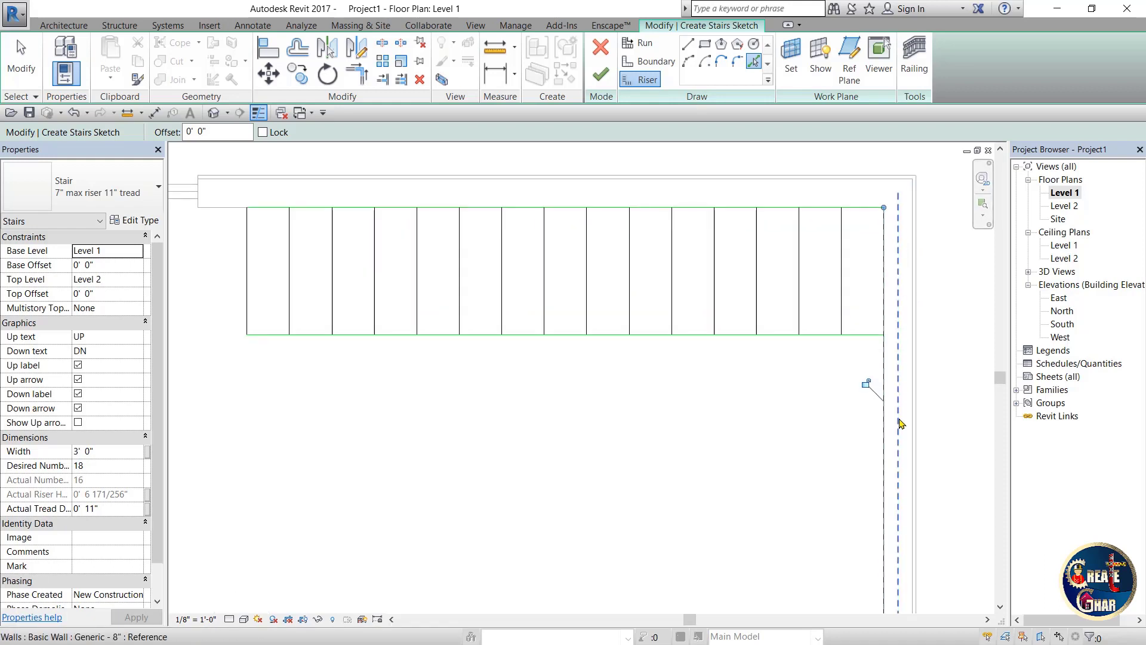
scroll(892, 218, "down", 1)
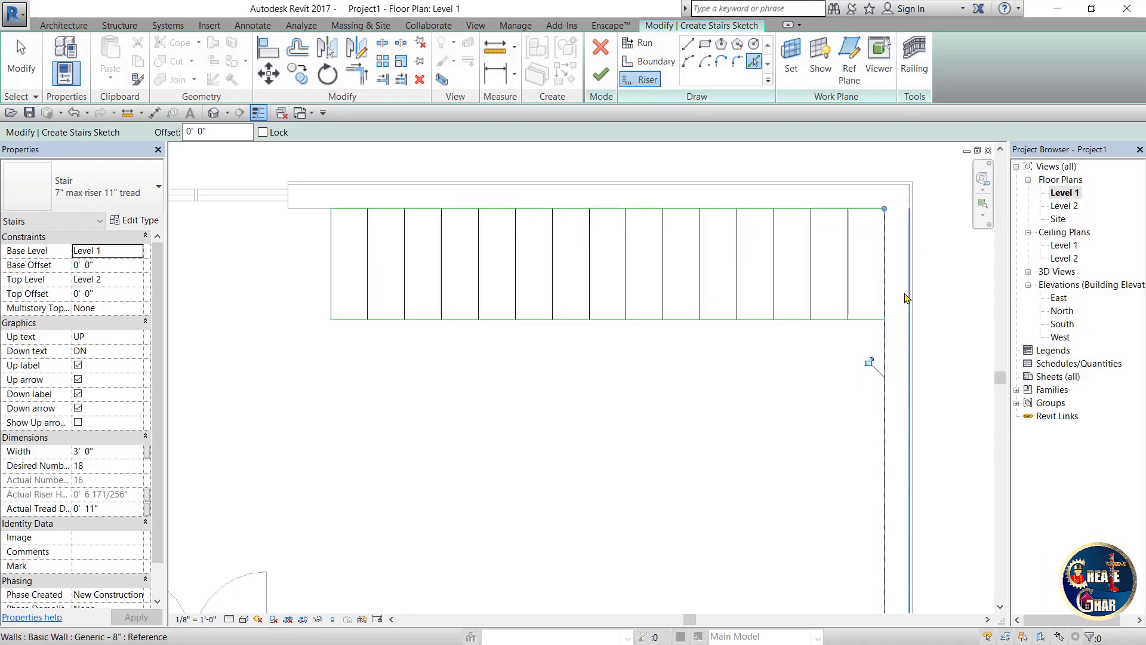
Step: Trim the last riser to the bottom boundary line with TR
key("Escape")
key("Escape")
key("t")
key("r")
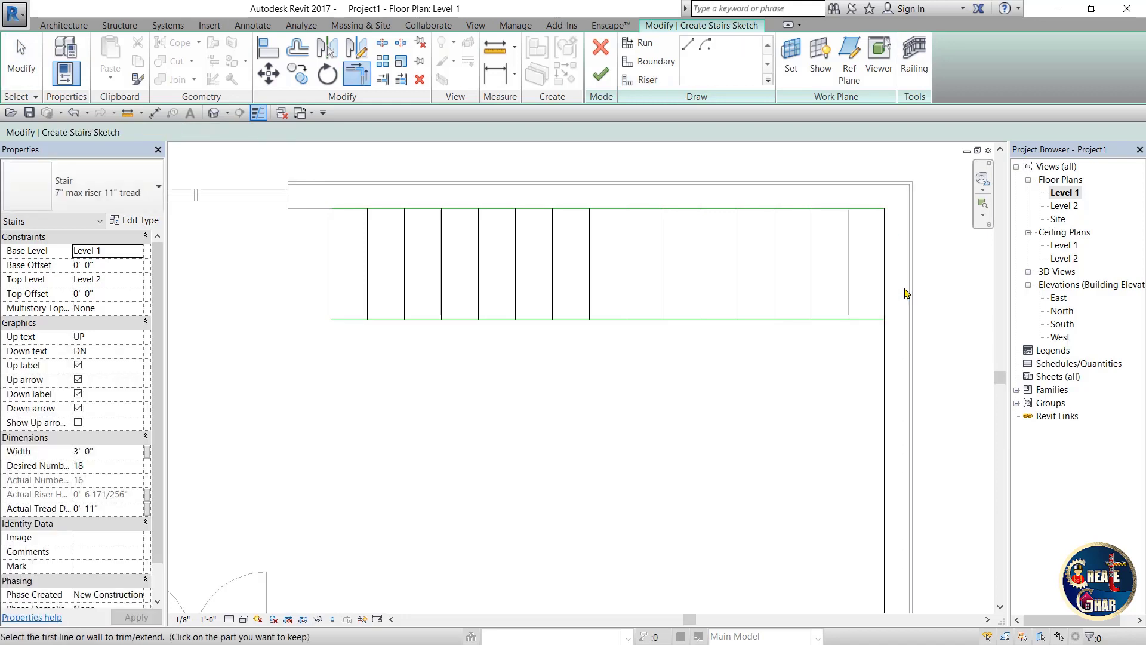
scroll(905, 290, "up", 1)
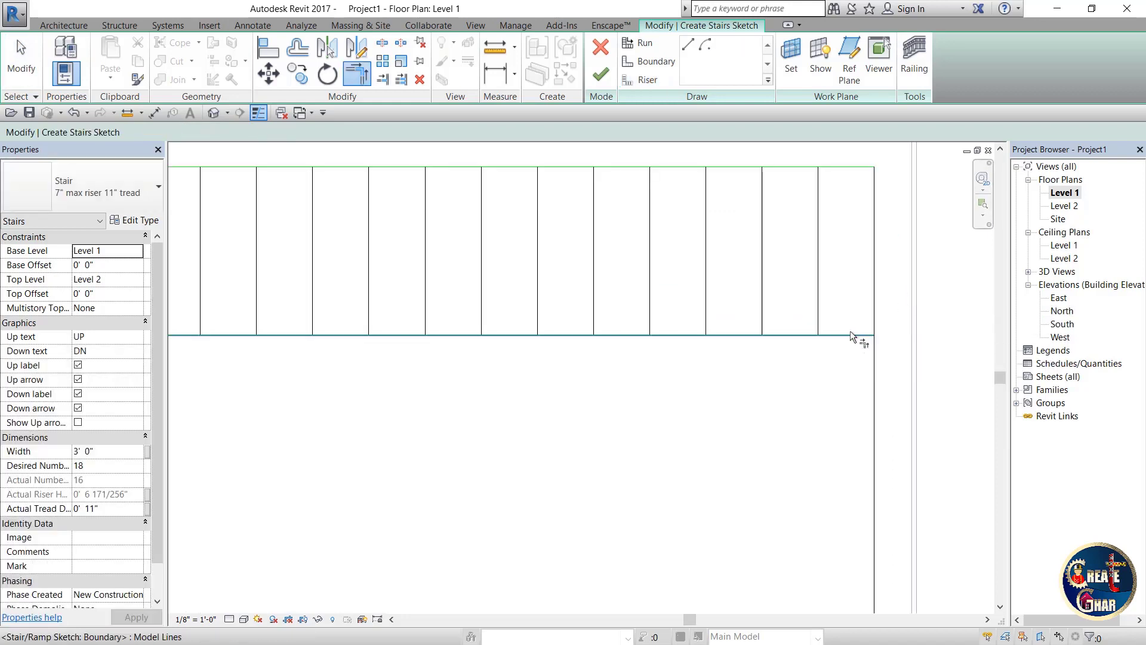
left_click(852, 328)
left_click(876, 284)
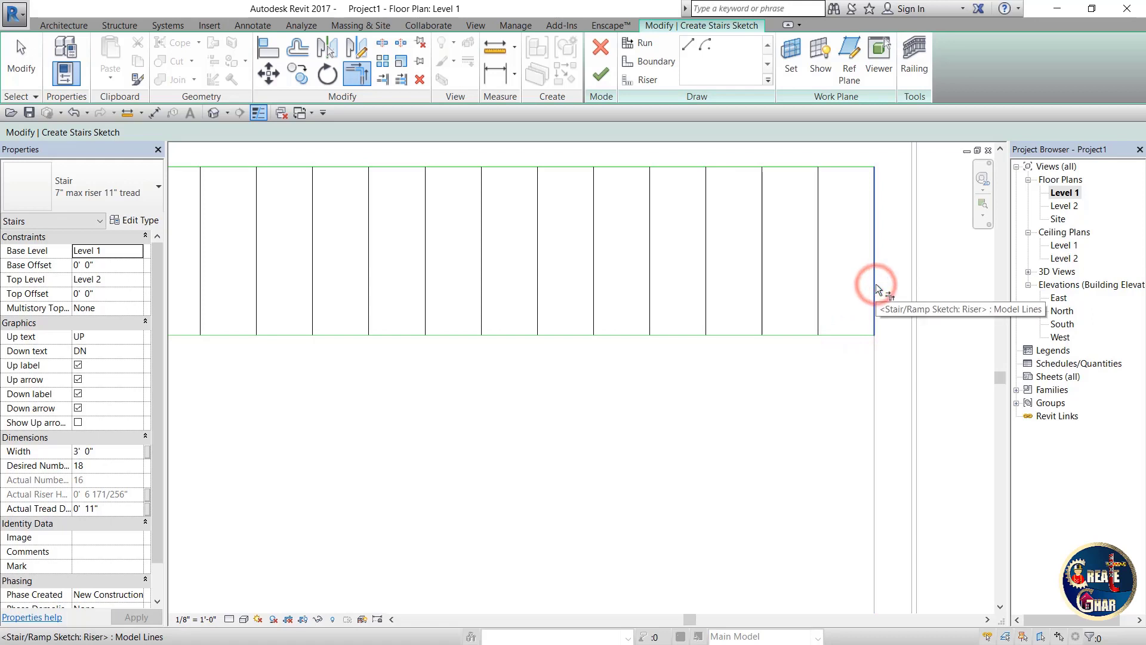
scroll(876, 284, "down", 1)
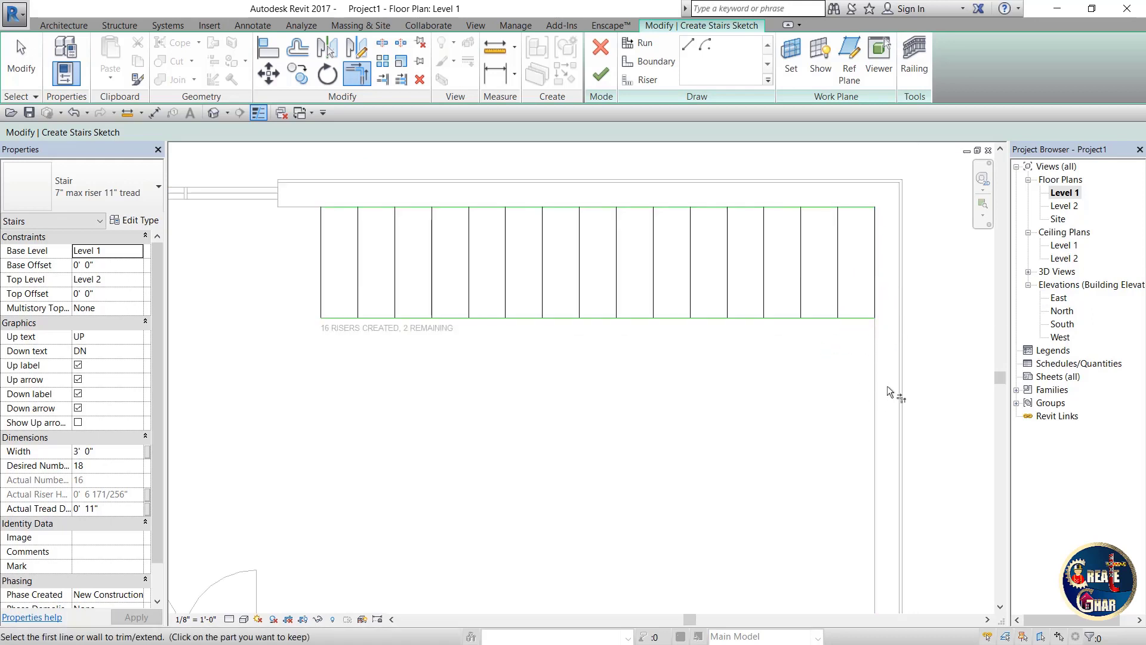
key("Escape")
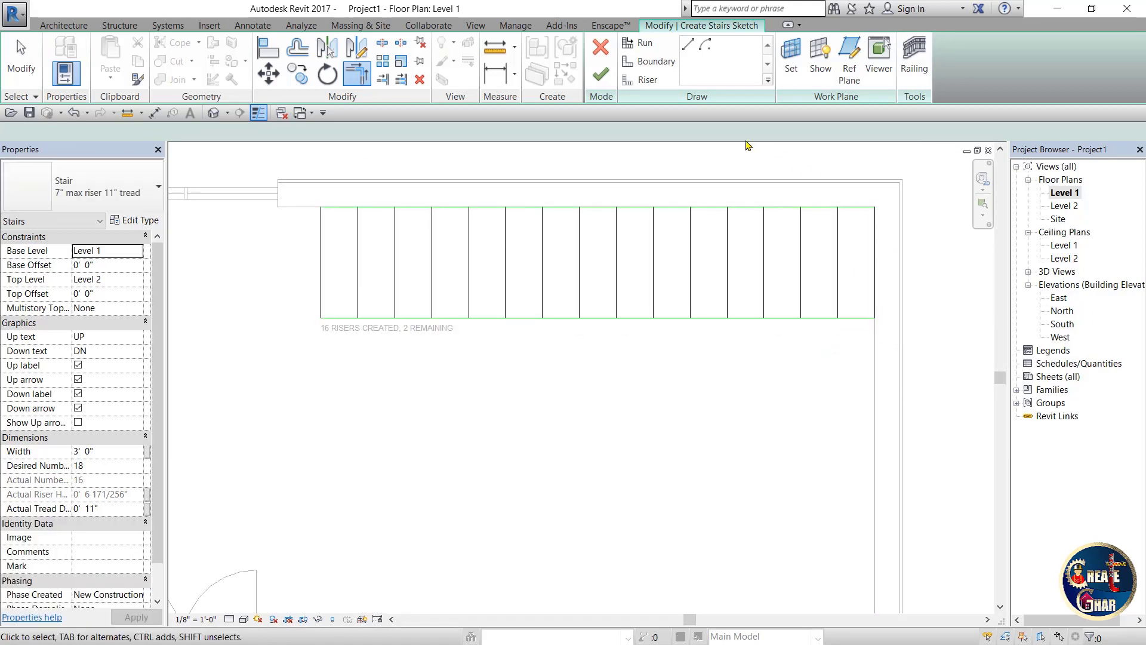
key("Escape")
Step: Finish the stair sketch and switch to the default 3D view
left_click(602, 78)
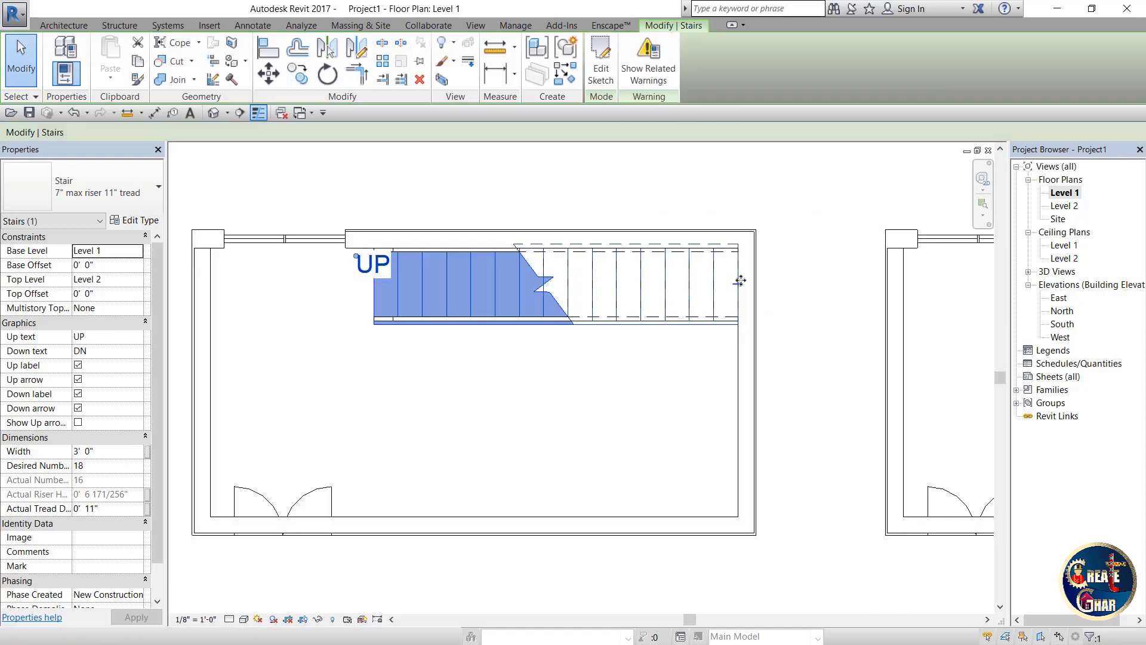
key("3")
key("d")
key("Escape")
Step: Select all the room walls and lower their unconnected height to 10' 0"
mouse_move(742, 285)
middle_mouse_down("shift")
mouse_move(298, 410)
mouse_move(435, 333)
middle_mouse_up("shift")
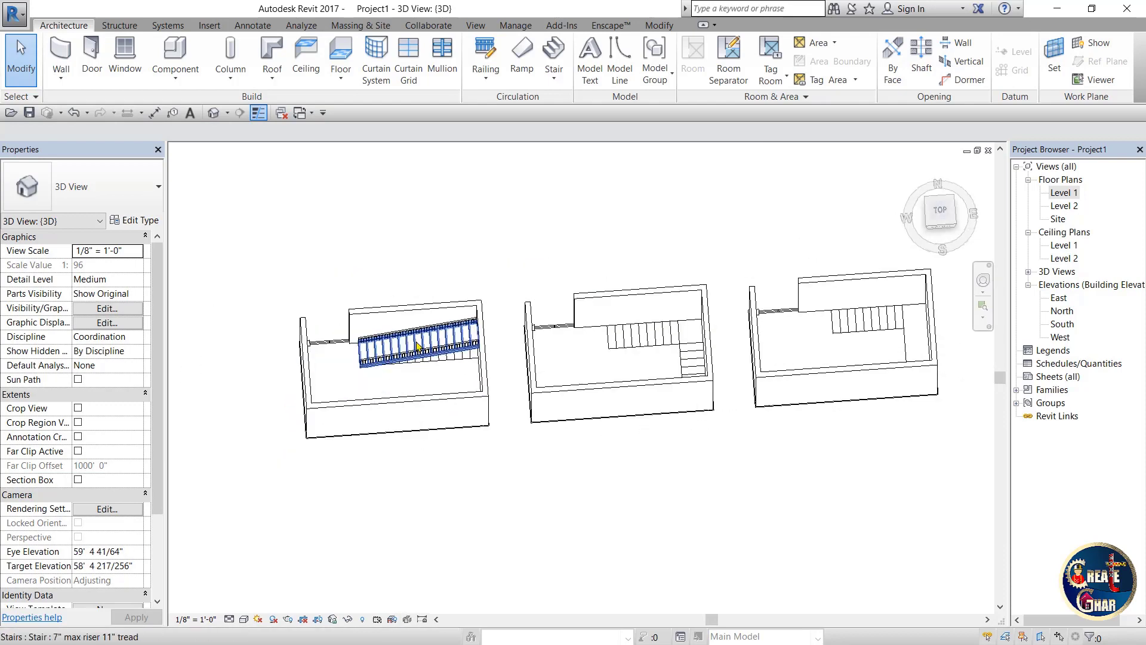
mouse_move(940, 210)
left_mouse_down()
mouse_move(930, 214)
mouse_move(944, 224)
left_mouse_up()
left_click(943, 224)
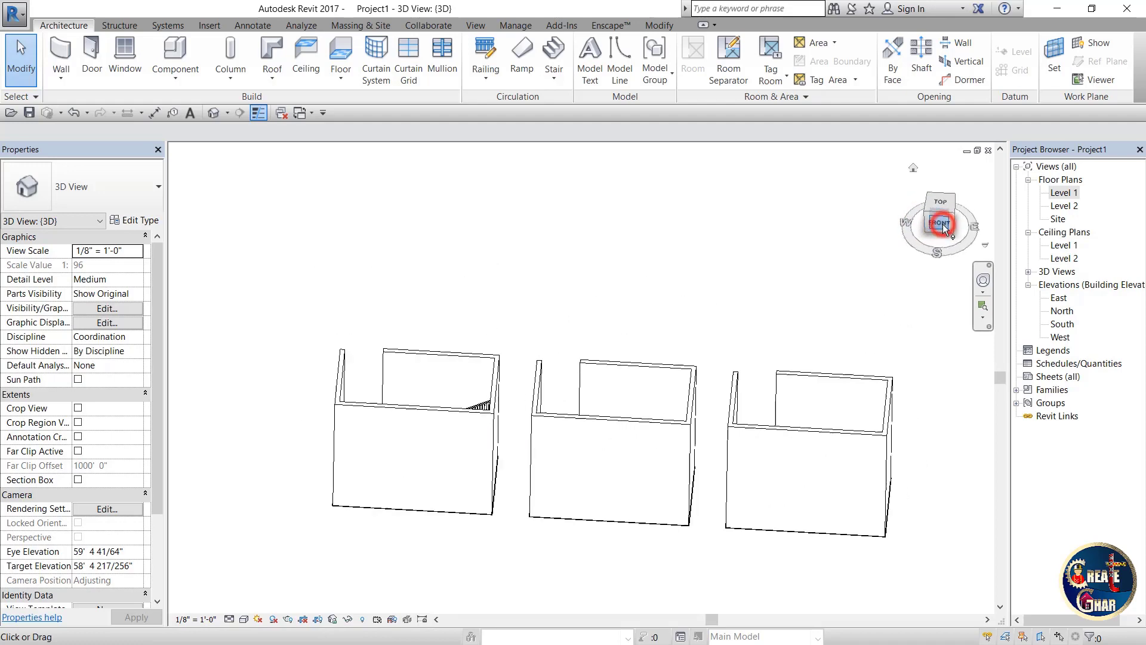
middle_click_drag(844, 238, 803, 281)
left_click_drag(873, 245, 339, 340)
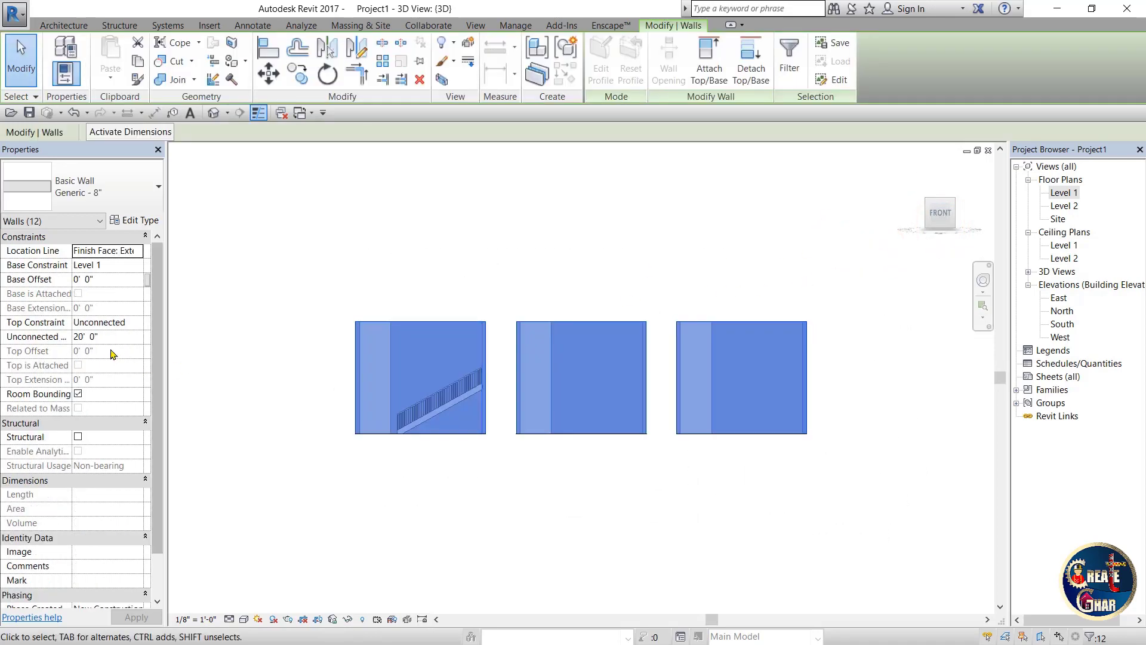
left_click(118, 338)
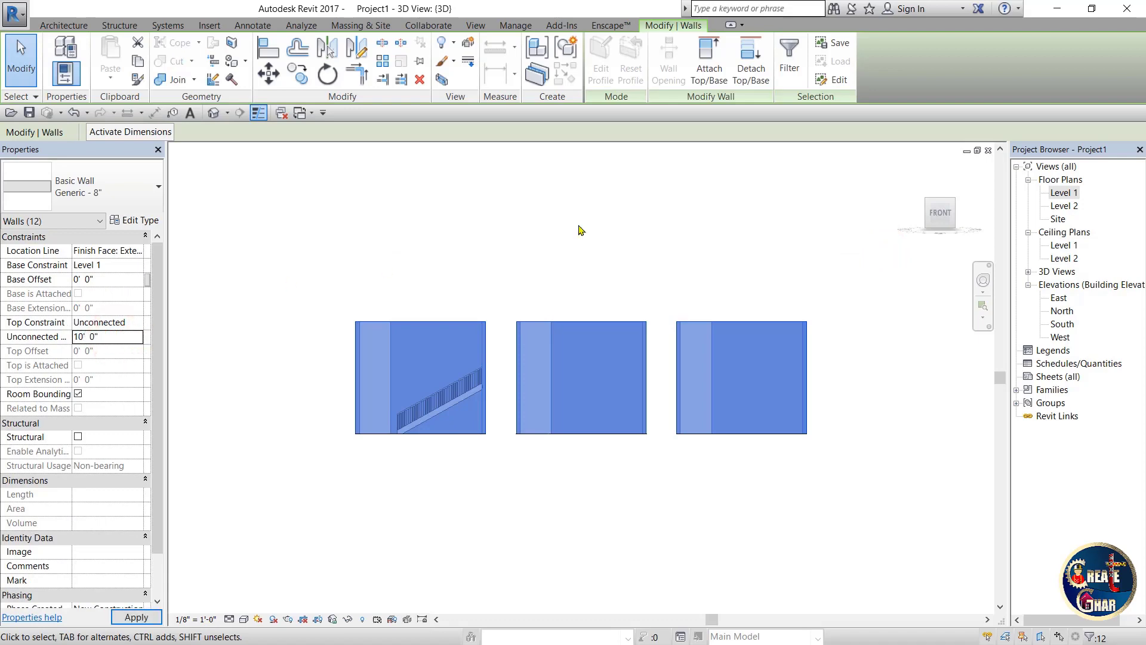
left_click(699, 190)
Step: Inspect the stair from an angled 3D view, then view the rooms from the top
left_click_drag(940, 212, 923, 200)
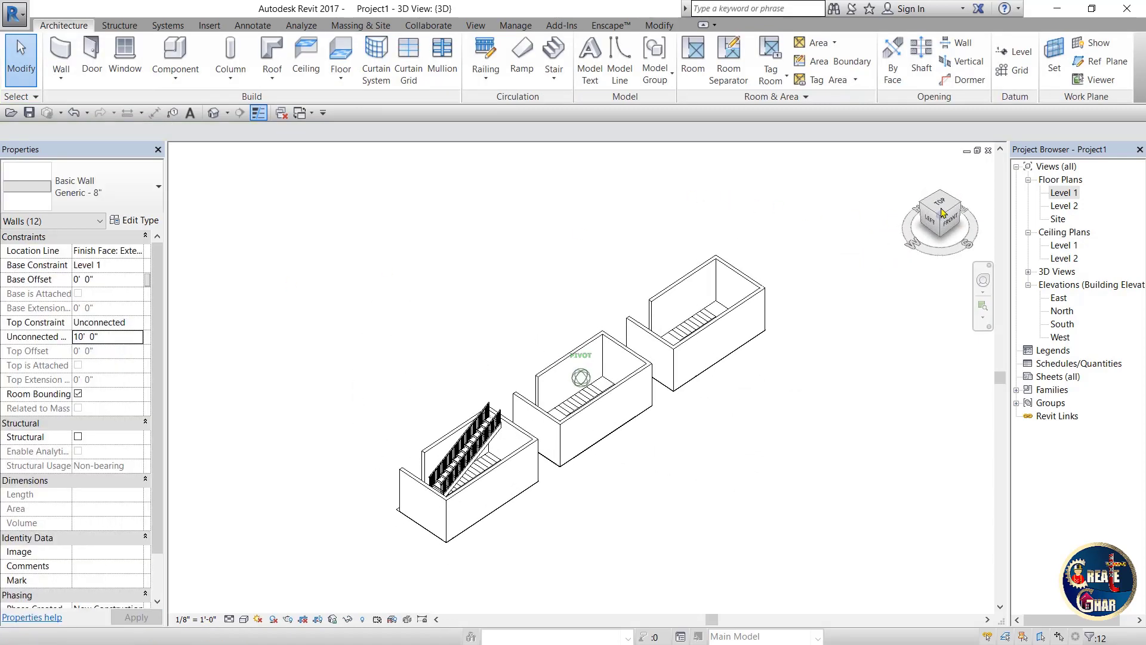
scroll(478, 436, "up", 2)
scroll(471, 420, "up", 1)
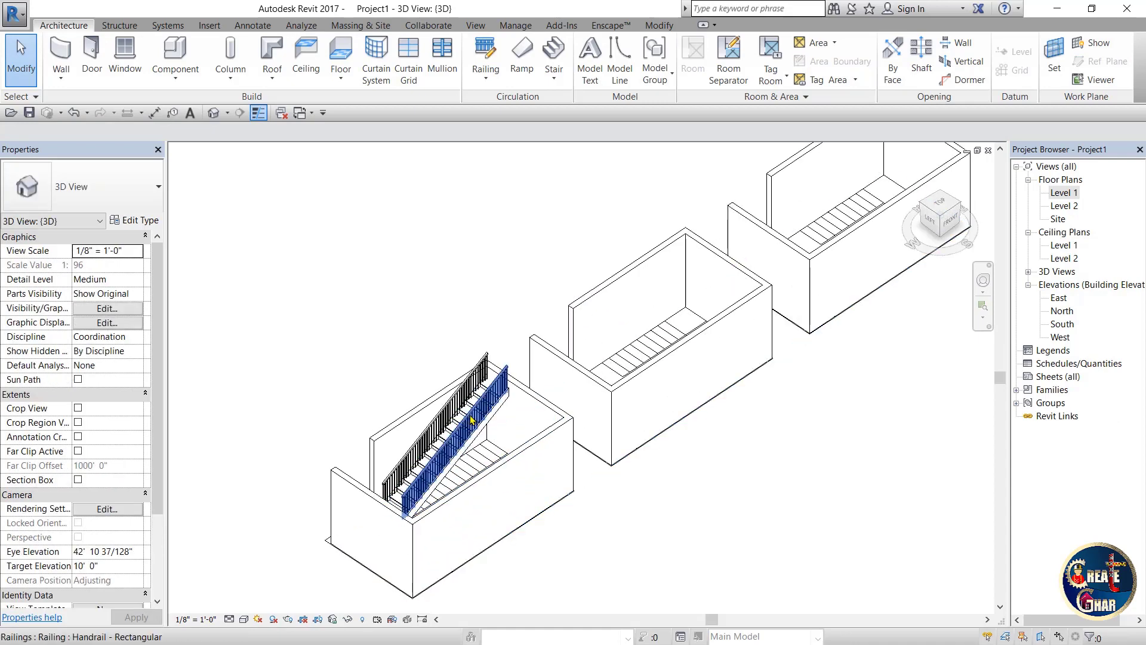
scroll(477, 436, "up", 2)
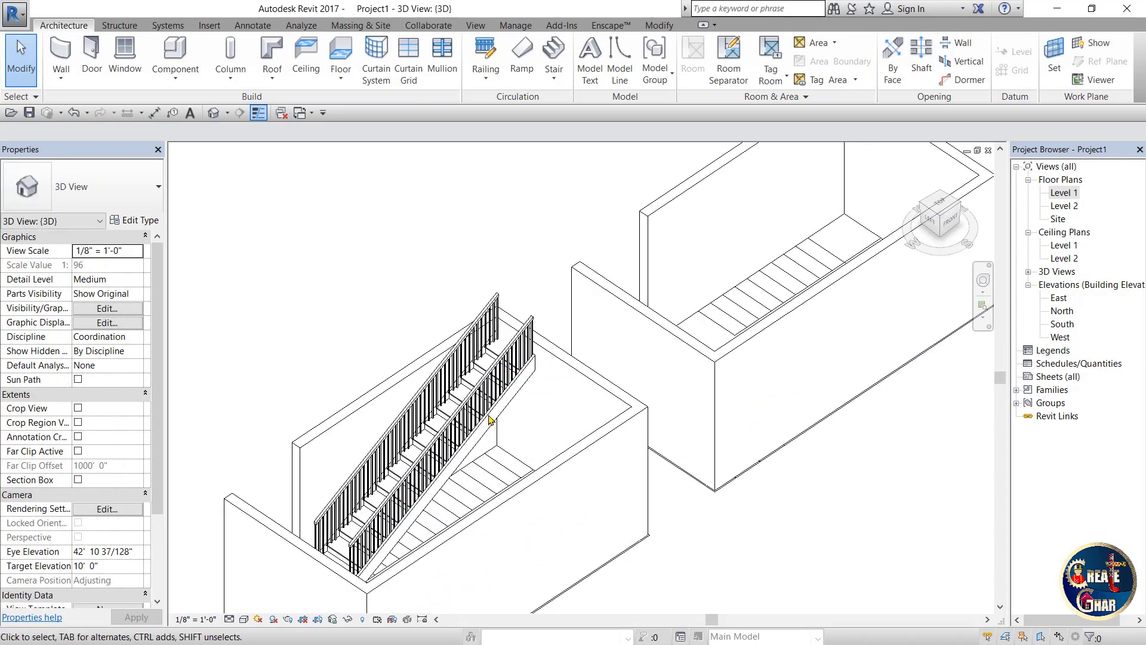
scroll(323, 379, "down", 3)
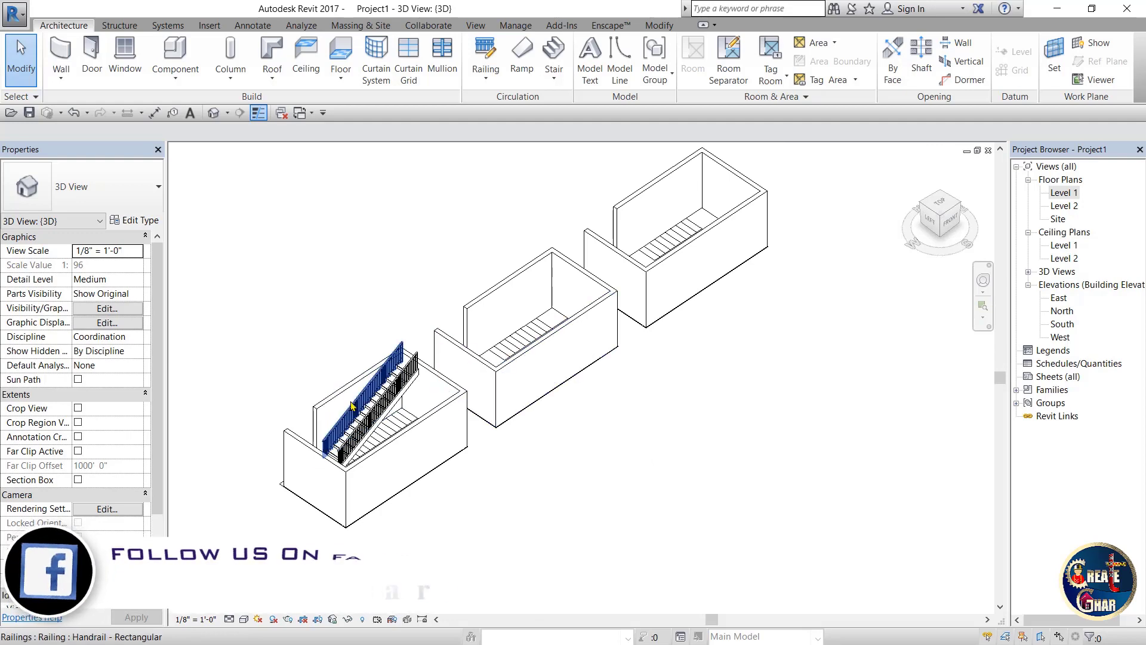
left_click(939, 203)
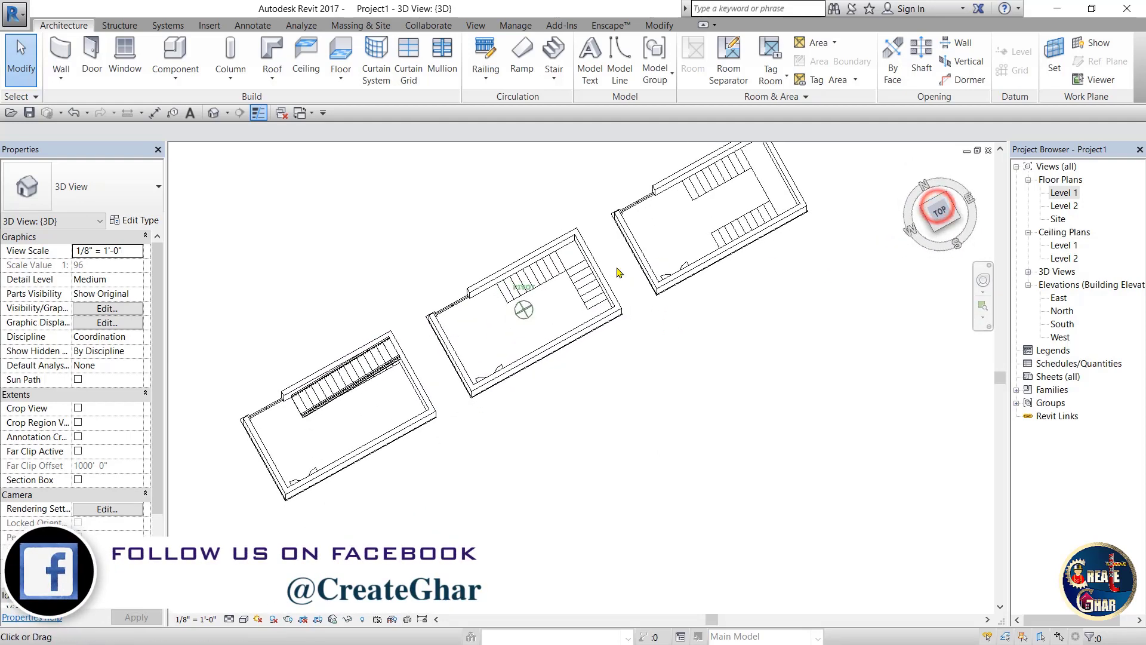
Step: Open Level 1 and start a new Stair by Sketch with Boundary selected
double_click(1064, 193)
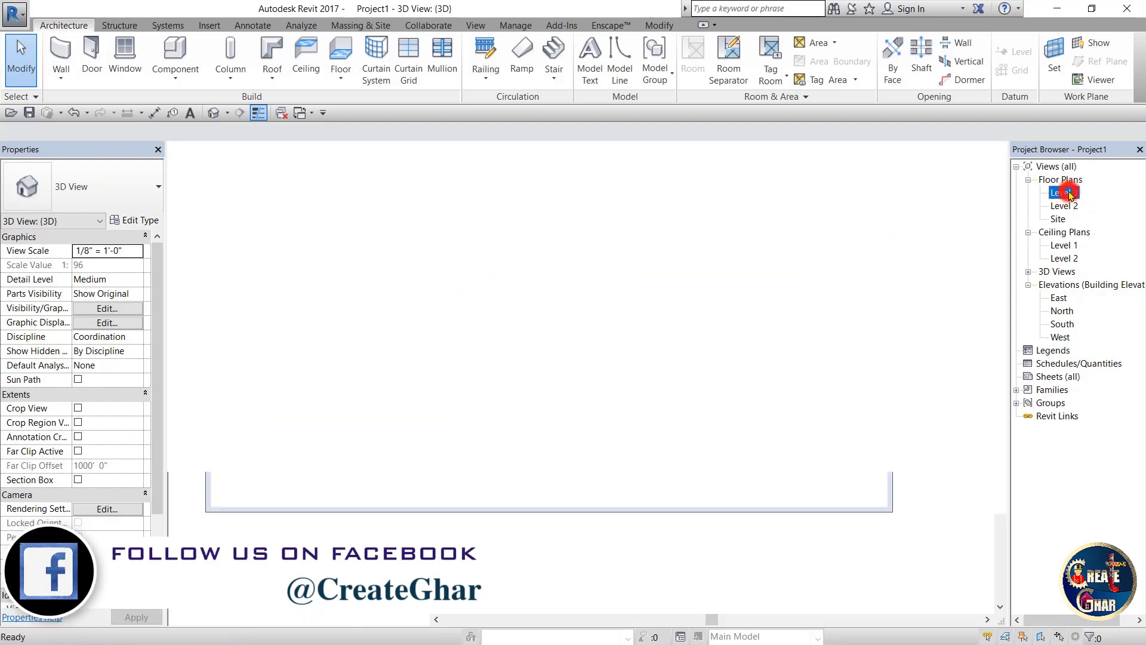
left_click(548, 79)
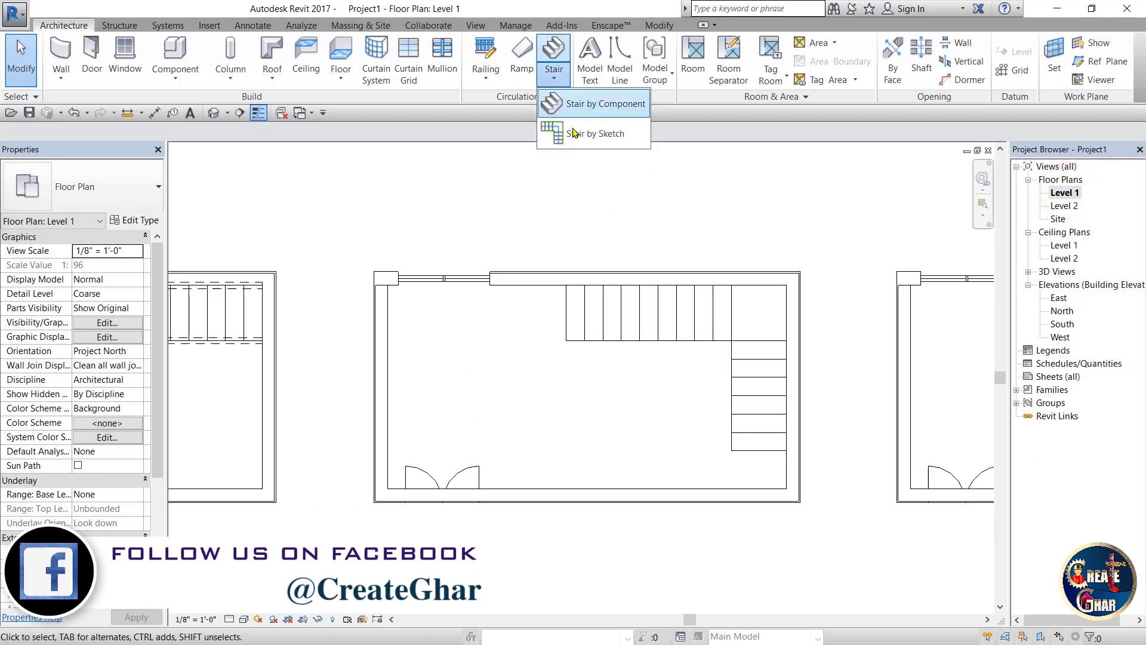
left_click(574, 130)
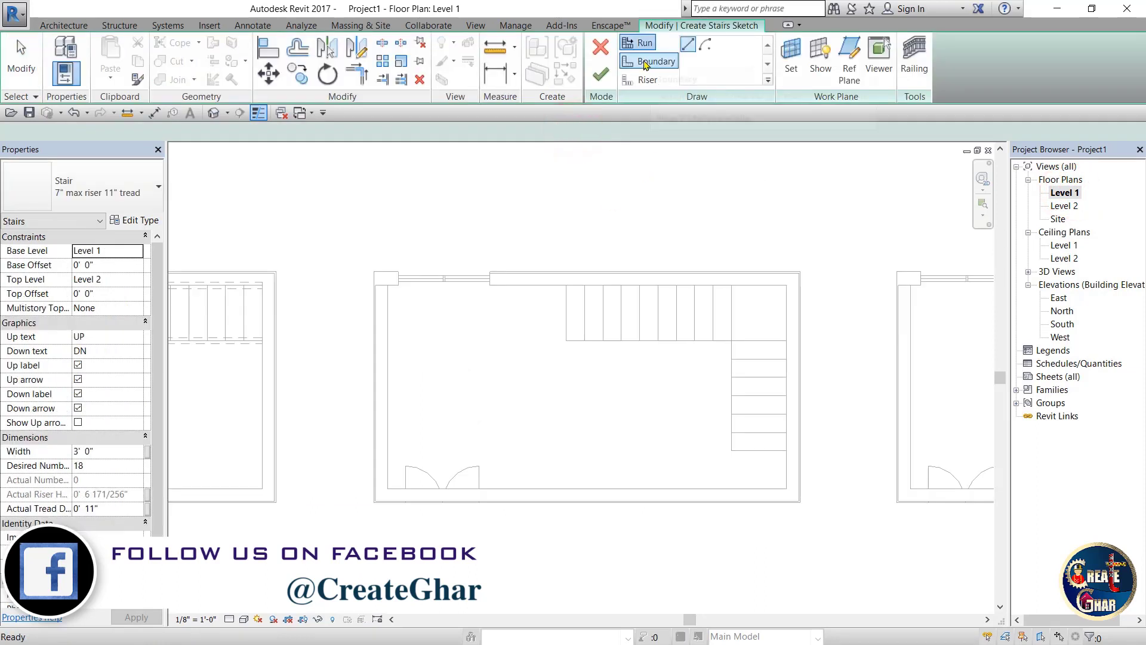
left_click(644, 63)
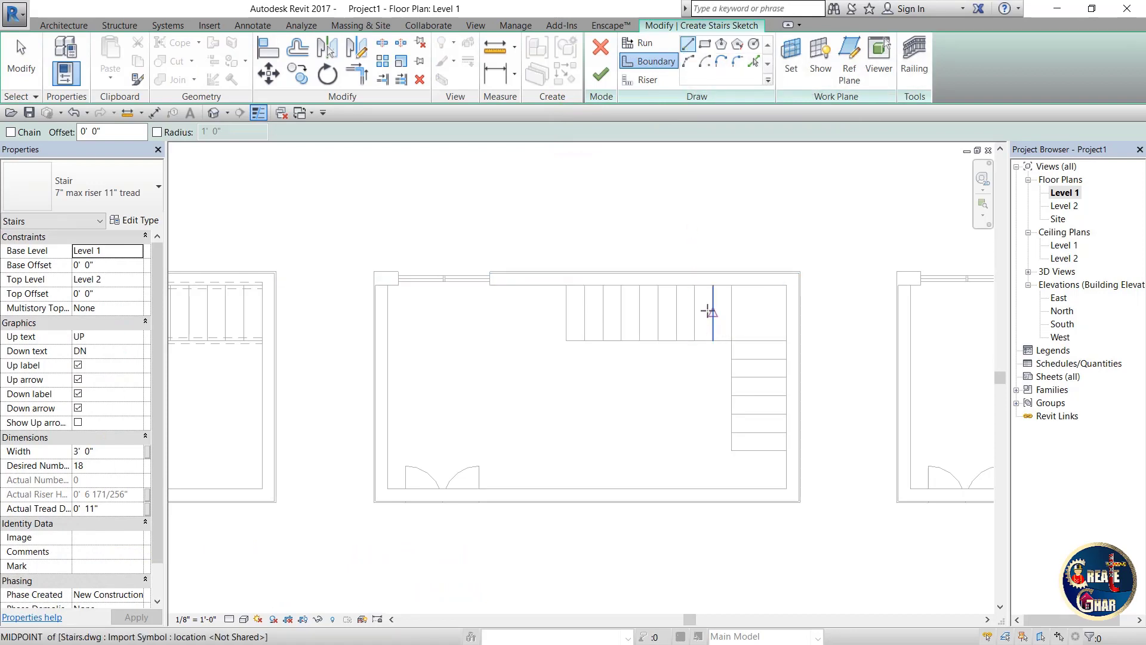
Step: Zoom toward the L-shaped stair, cancelling an unwanted boundary line start
scroll(706, 312, "up", 2)
left_click(820, 270)
key("Escape")
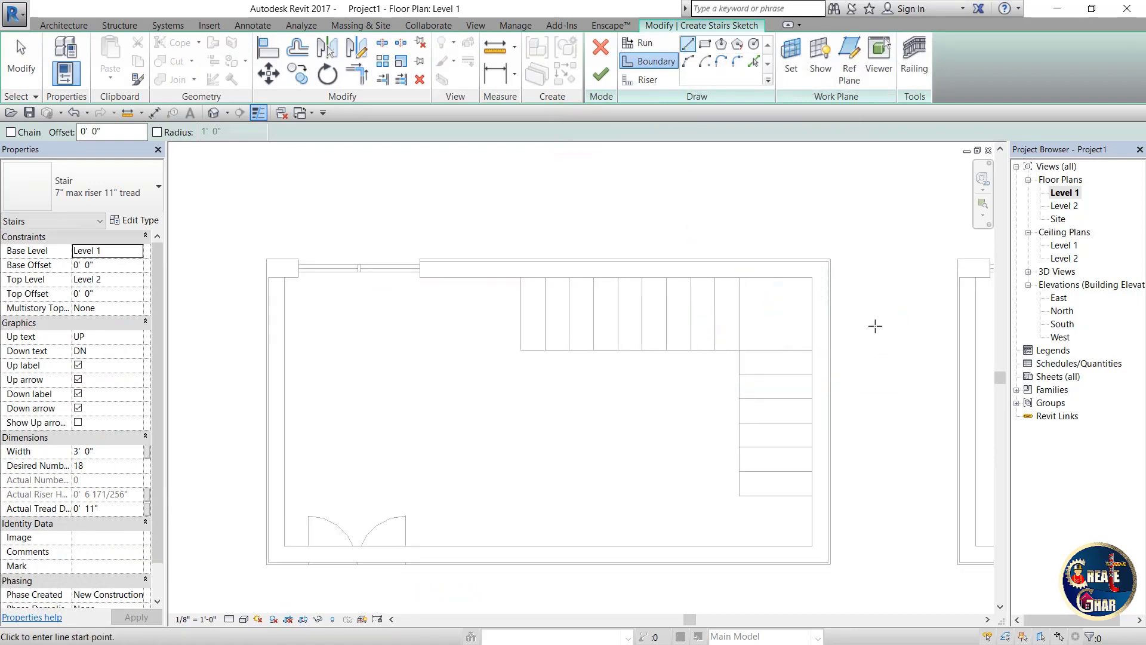
left_click(519, 351)
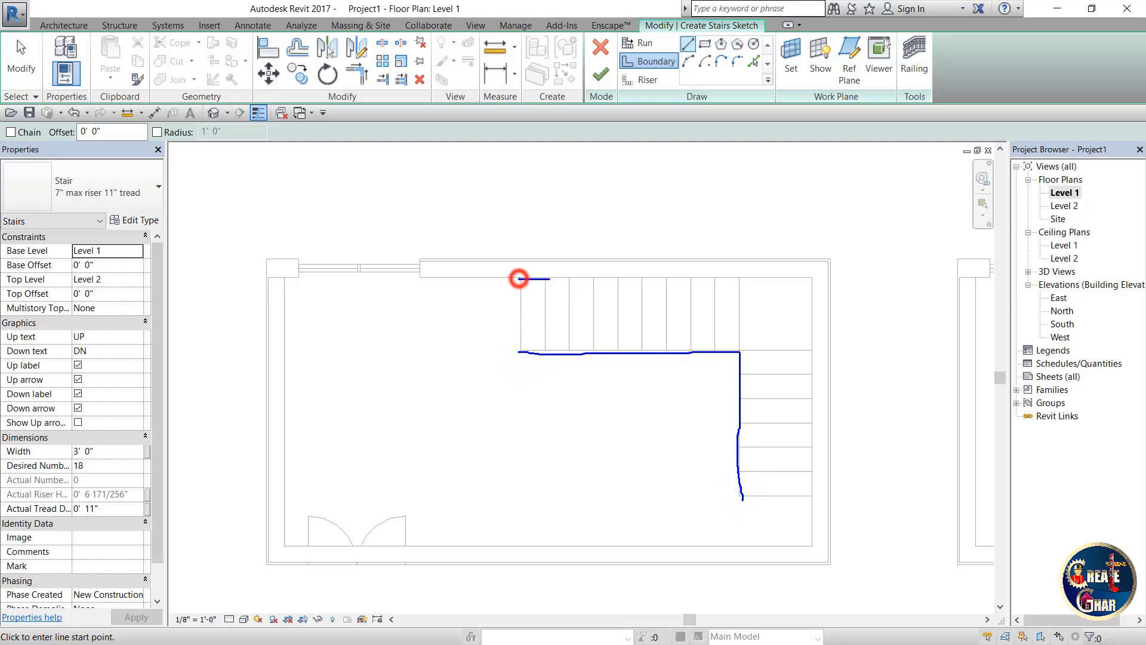
left_click_drag(684, 280, 801, 283)
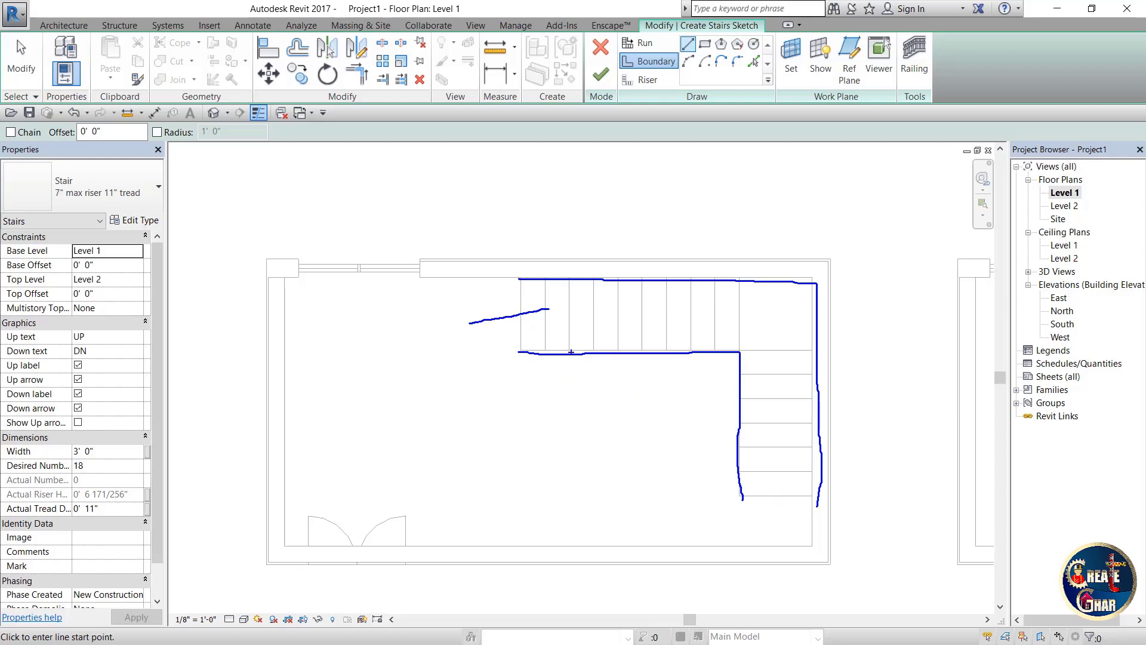
left_click_drag(630, 361, 589, 395)
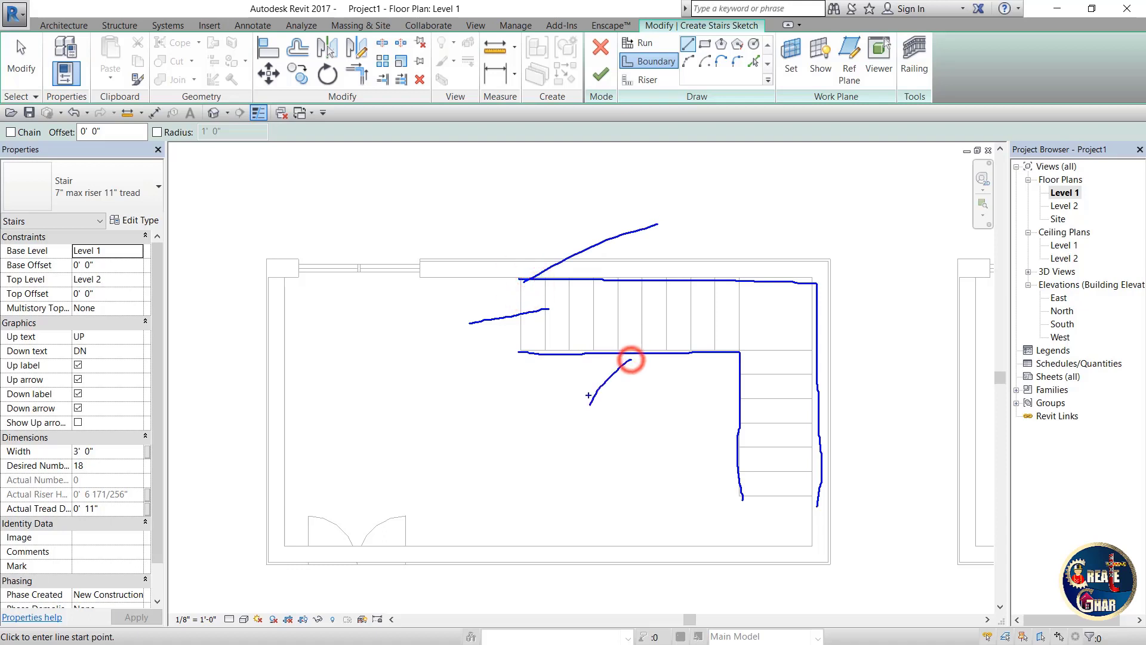
key("Escape")
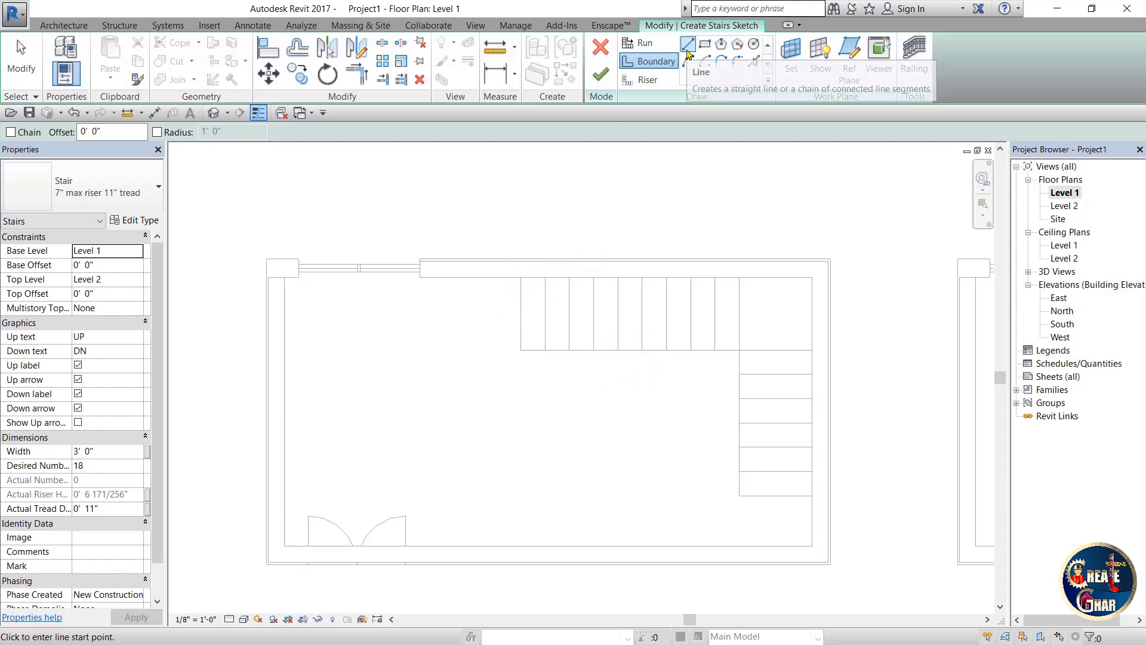
scroll(612, 370, "up", 1)
scroll(609, 377, "up", 1)
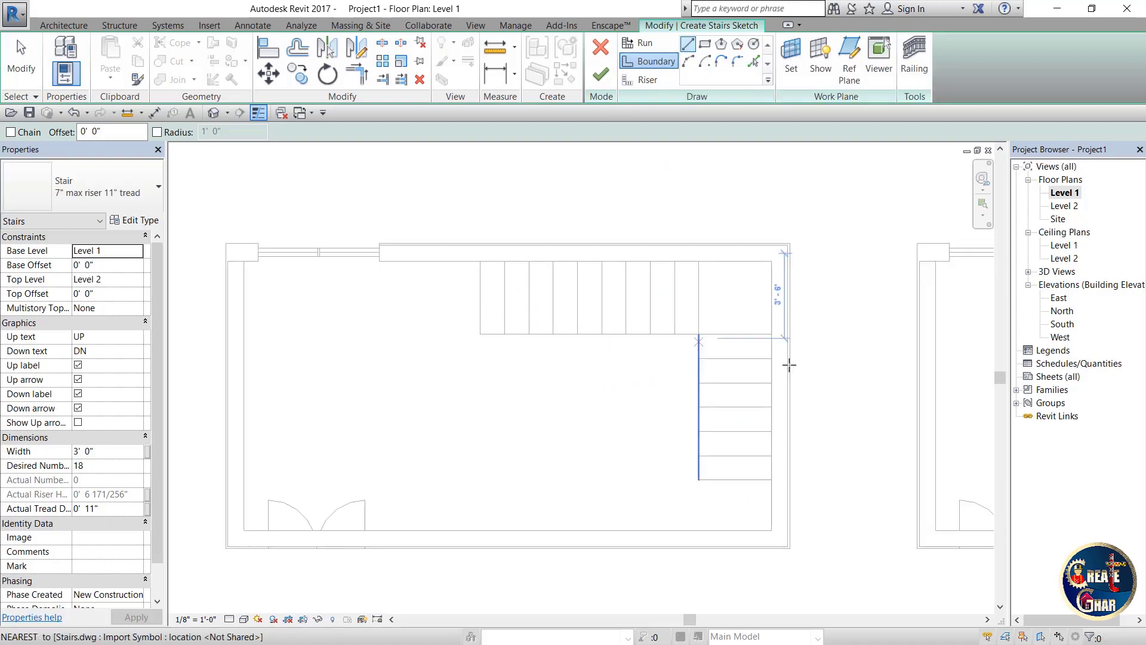
Step: Draw the L-shaped stair's inner corner boundary and its top outer boundary line
middle_click_drag(442, 310, 385, 325)
left_click(382, 324)
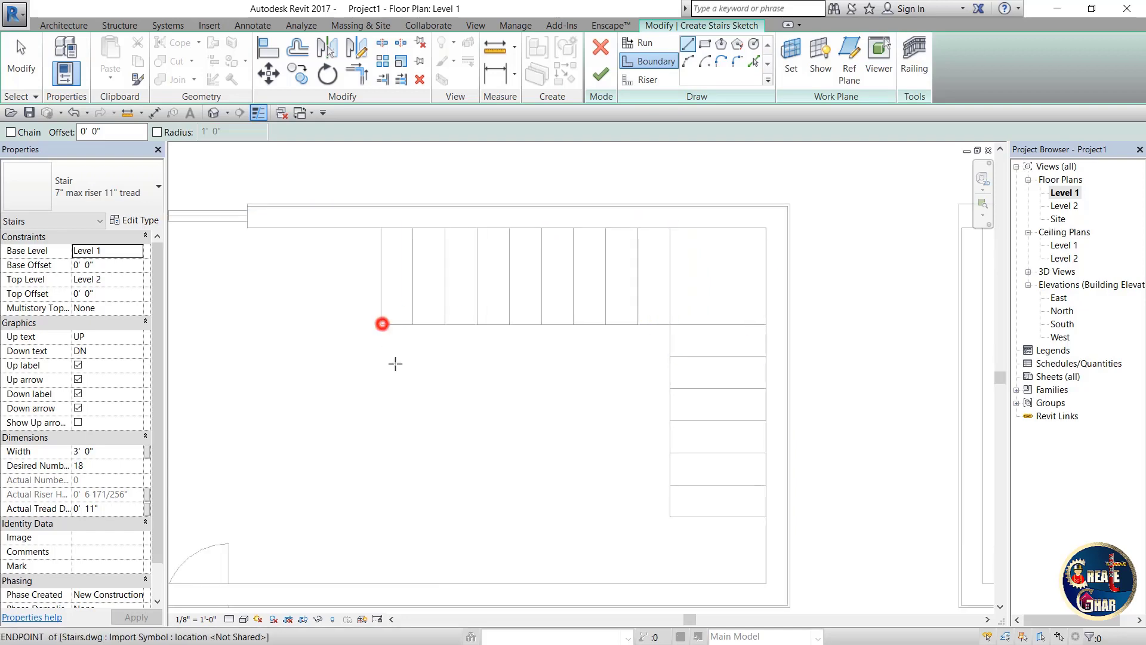
left_click(670, 324)
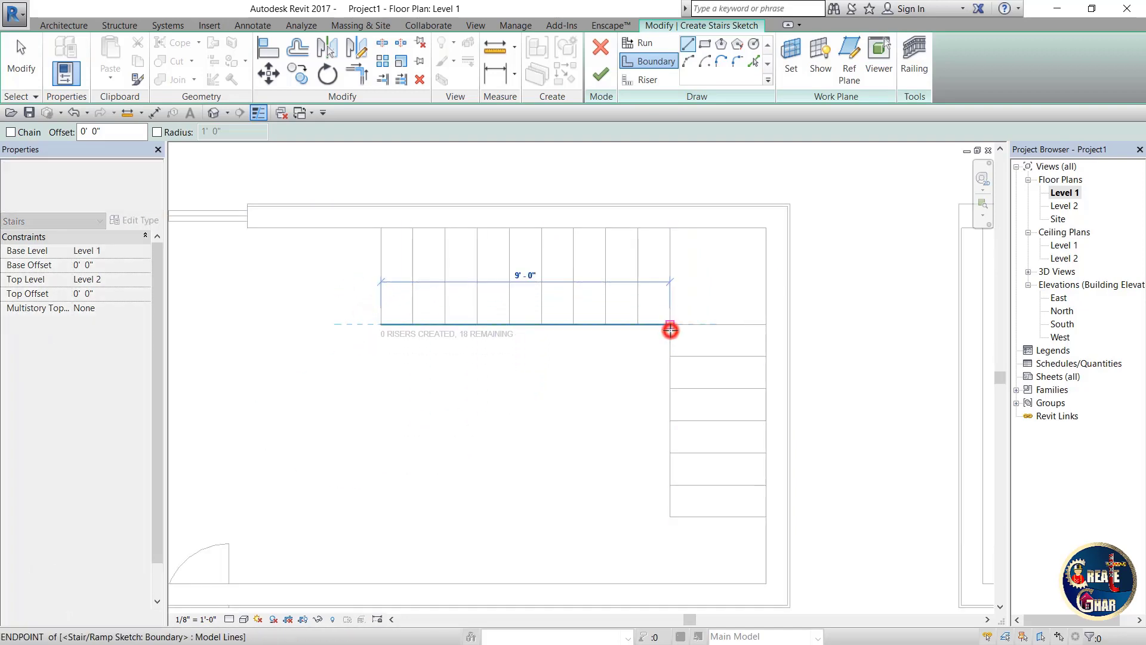
left_click(671, 517)
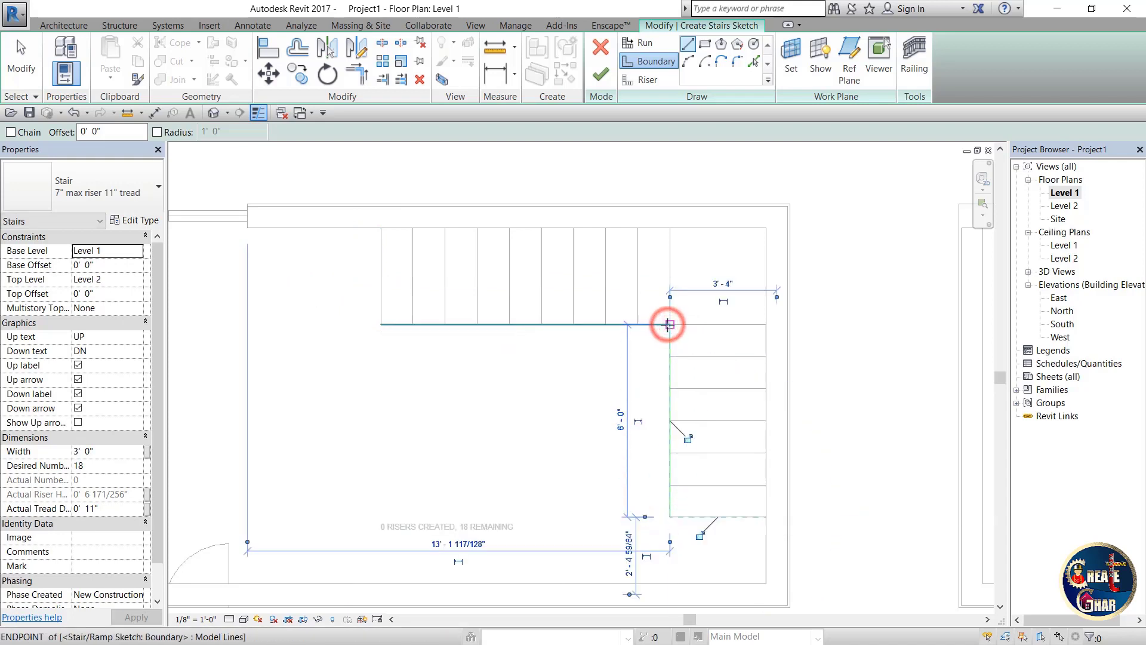
key("Escape")
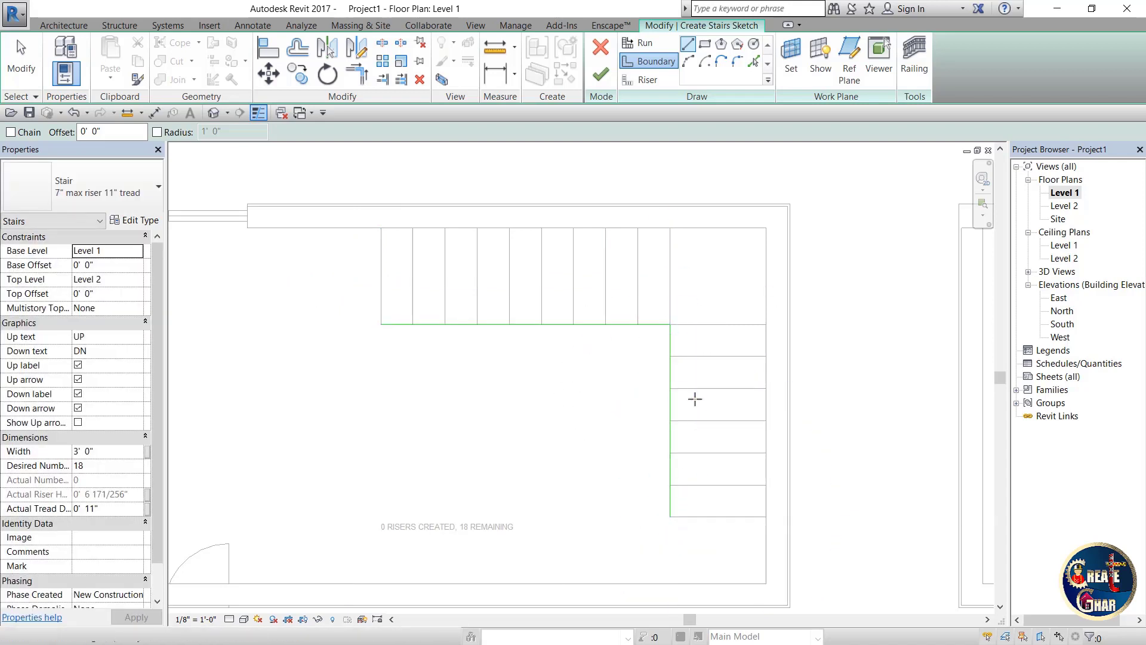
left_click(381, 228)
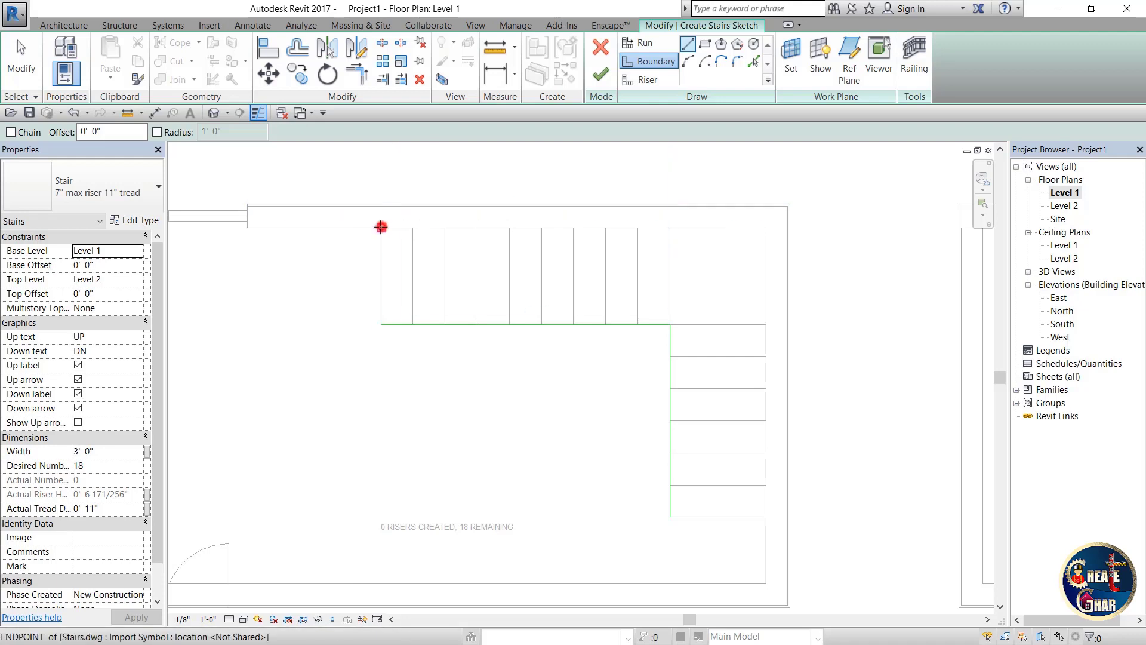
left_click(763, 228)
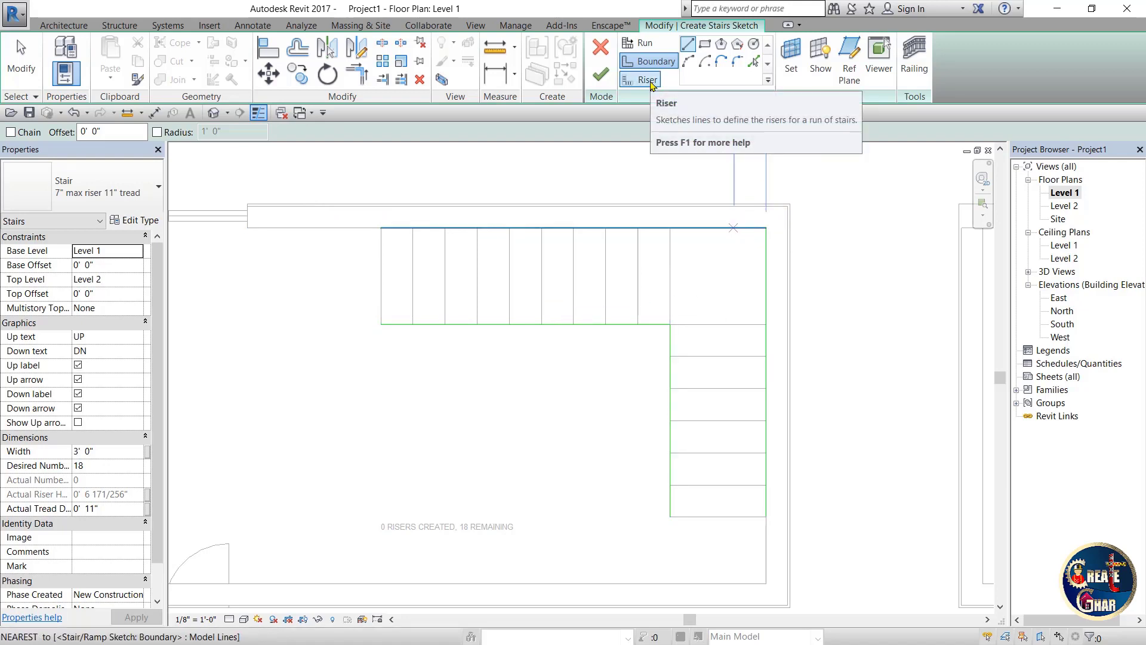
Step: Use Riser > Pick Lines to turn nine L-shaped stair tread lines into risers
left_click(640, 82)
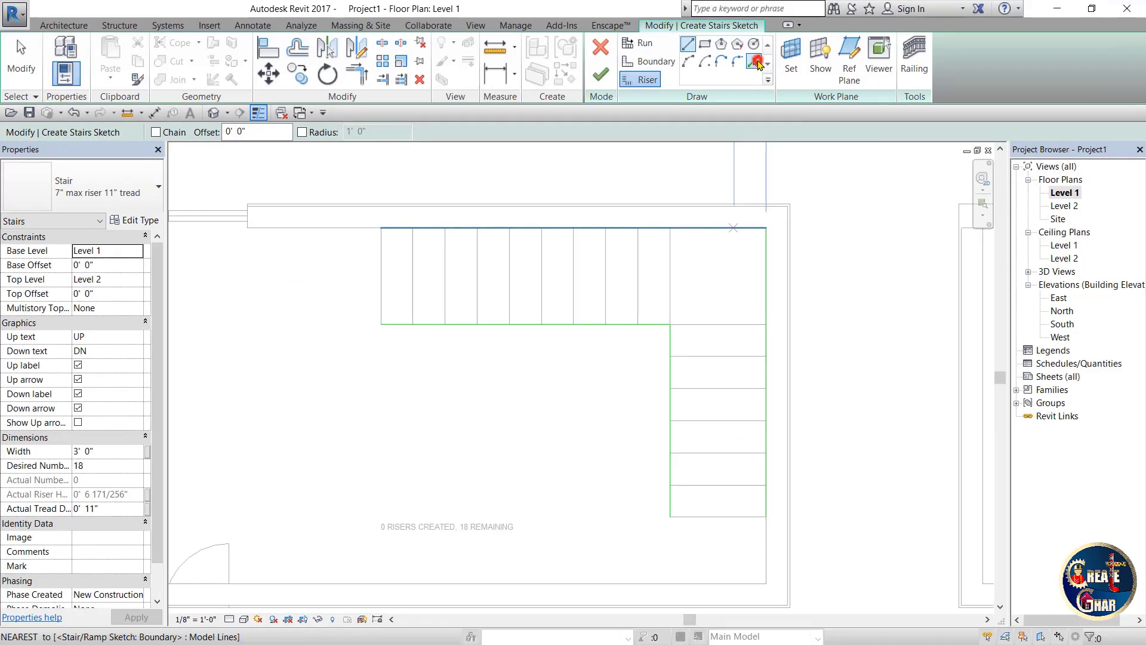
left_click(755, 62)
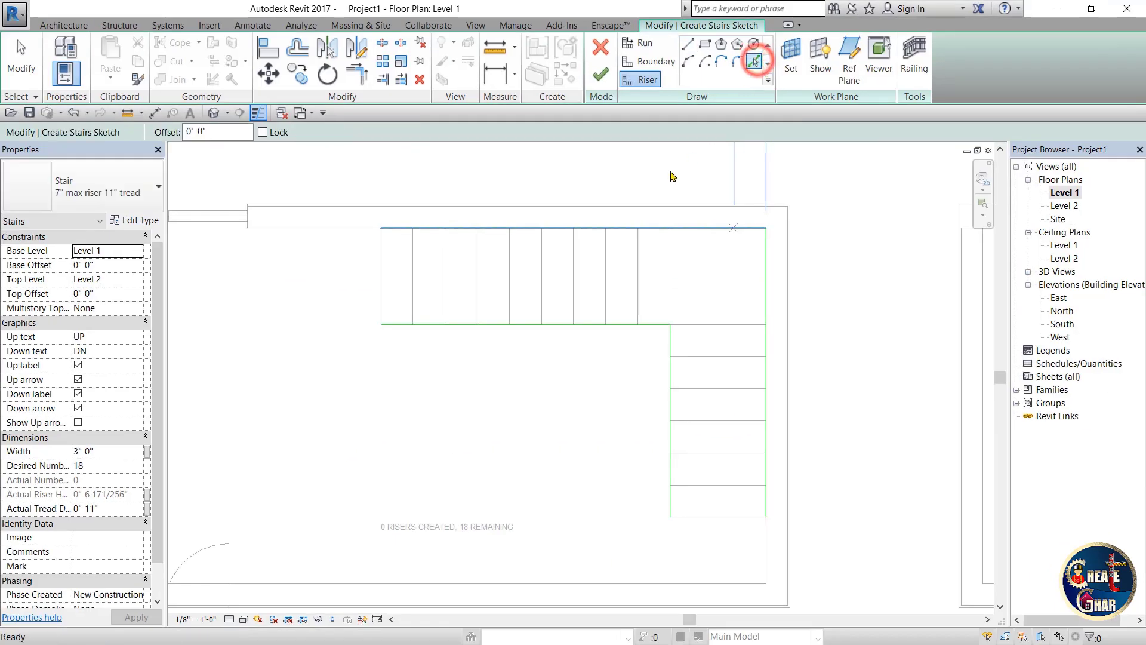
scroll(408, 272, "up", 1)
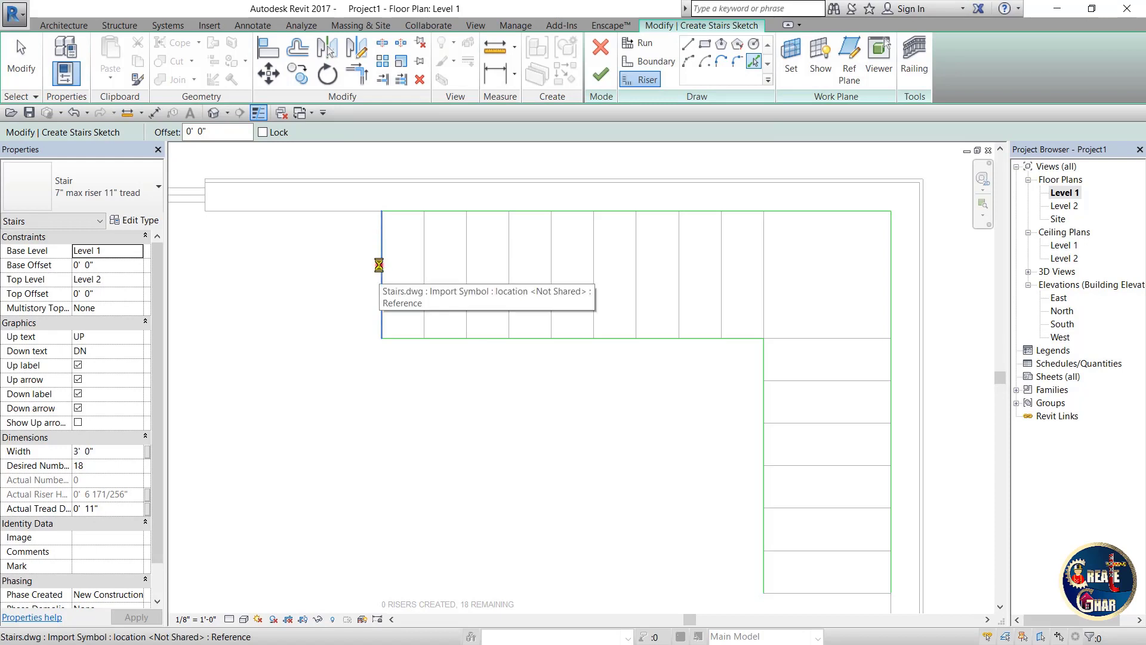
left_click(382, 266)
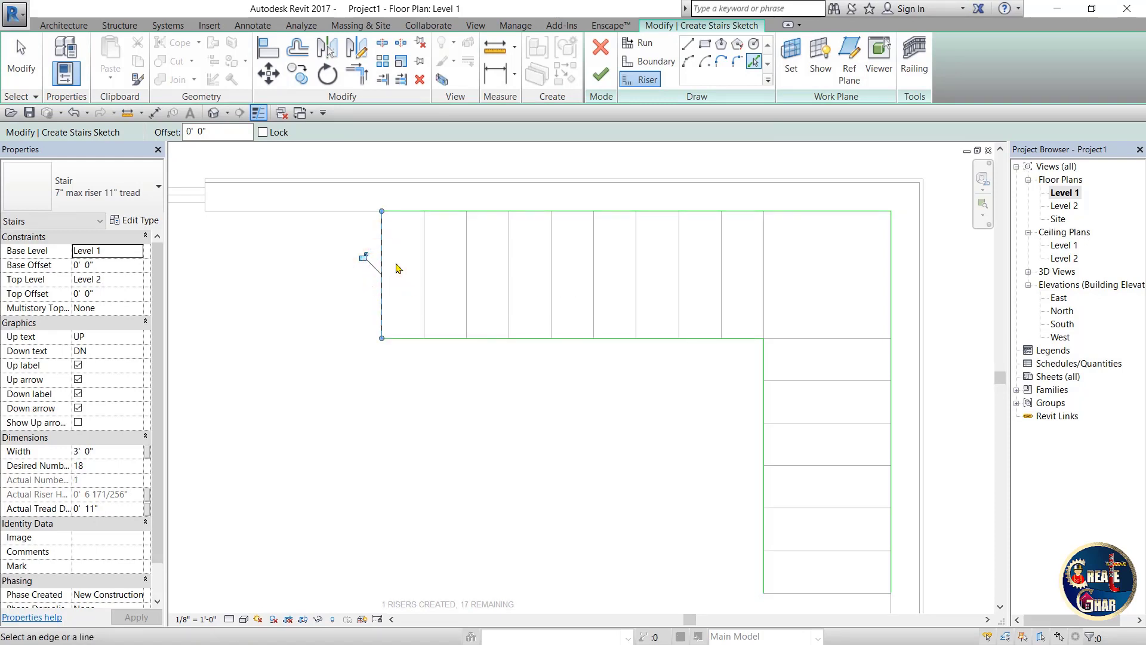
left_click(425, 264)
left_click(466, 262)
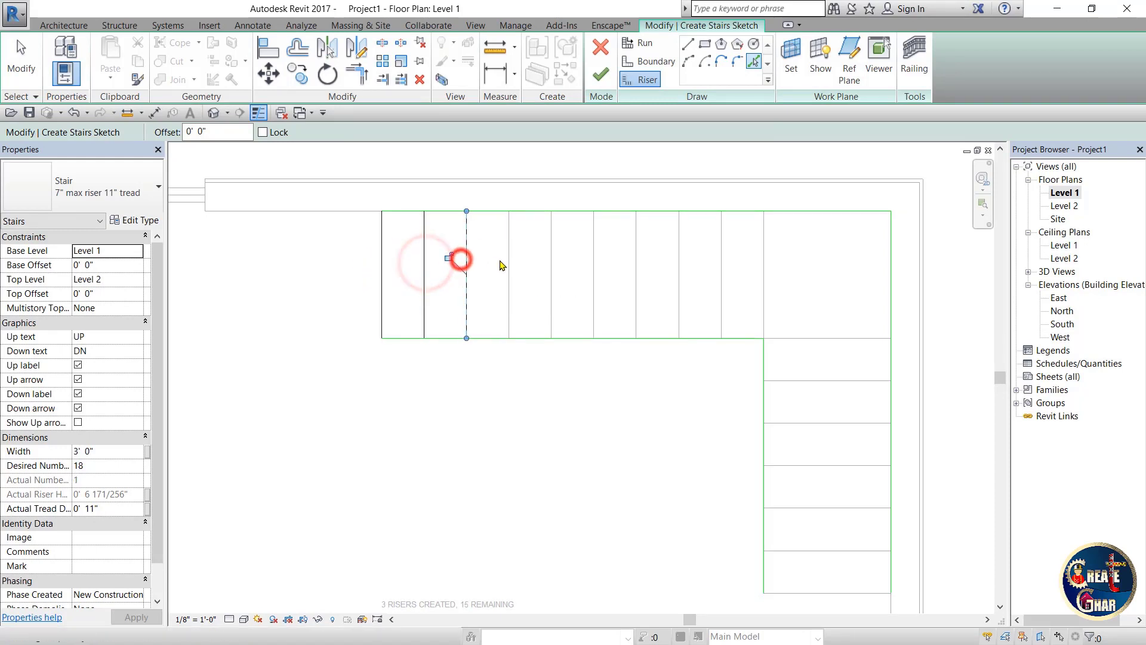
left_click(508, 260)
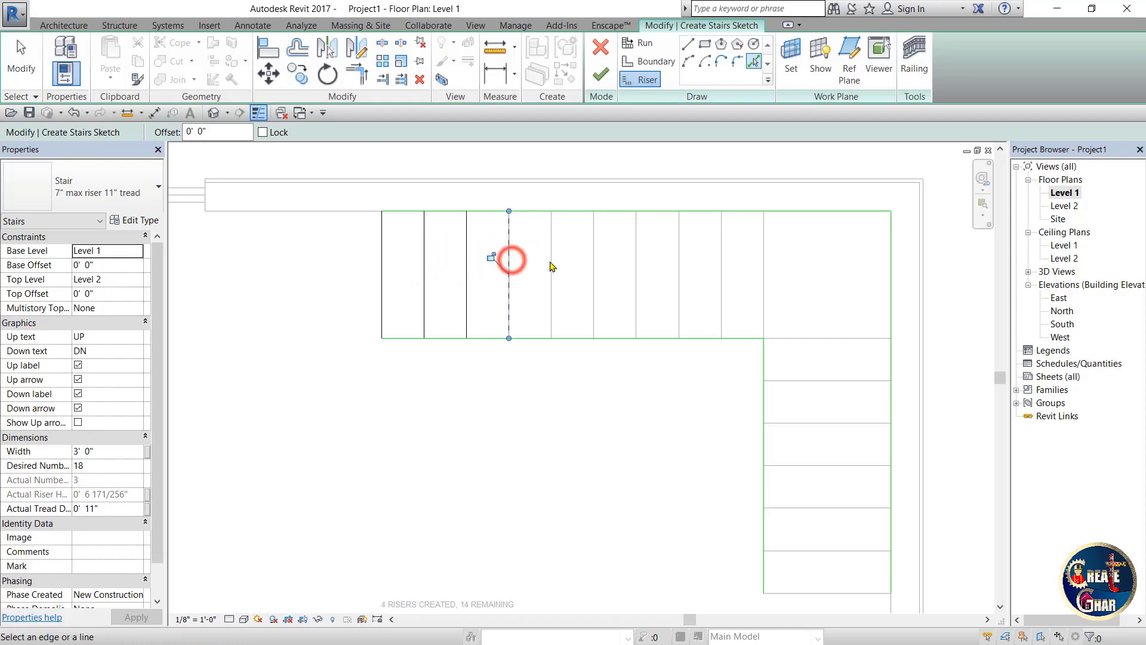
left_click(551, 260)
left_click(594, 261)
left_click(636, 261)
left_click(679, 260)
left_click(721, 261)
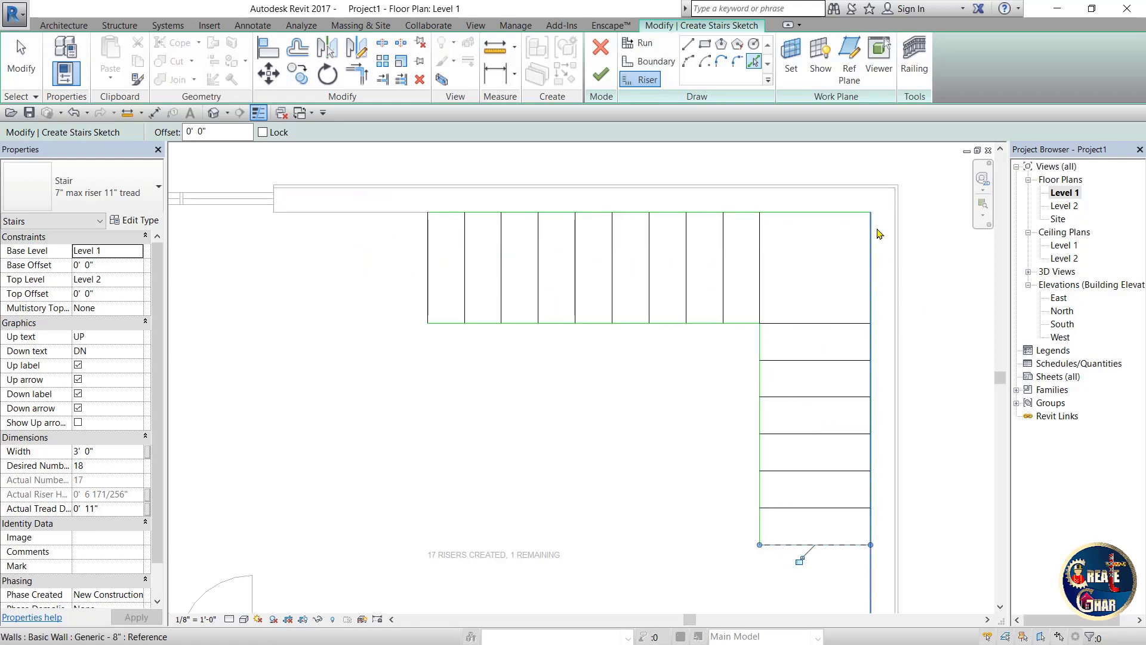
Step: Finish the L-shaped stair sketch and switch to the 3D view of the model
left_click(600, 76)
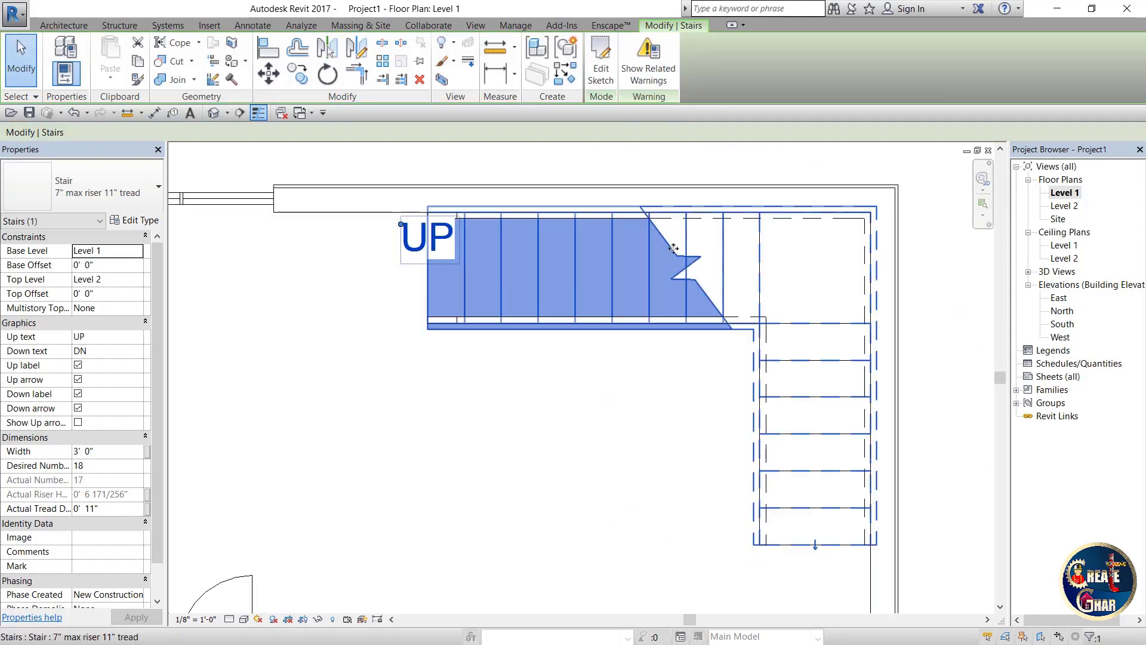
key("ctrl+Tab")
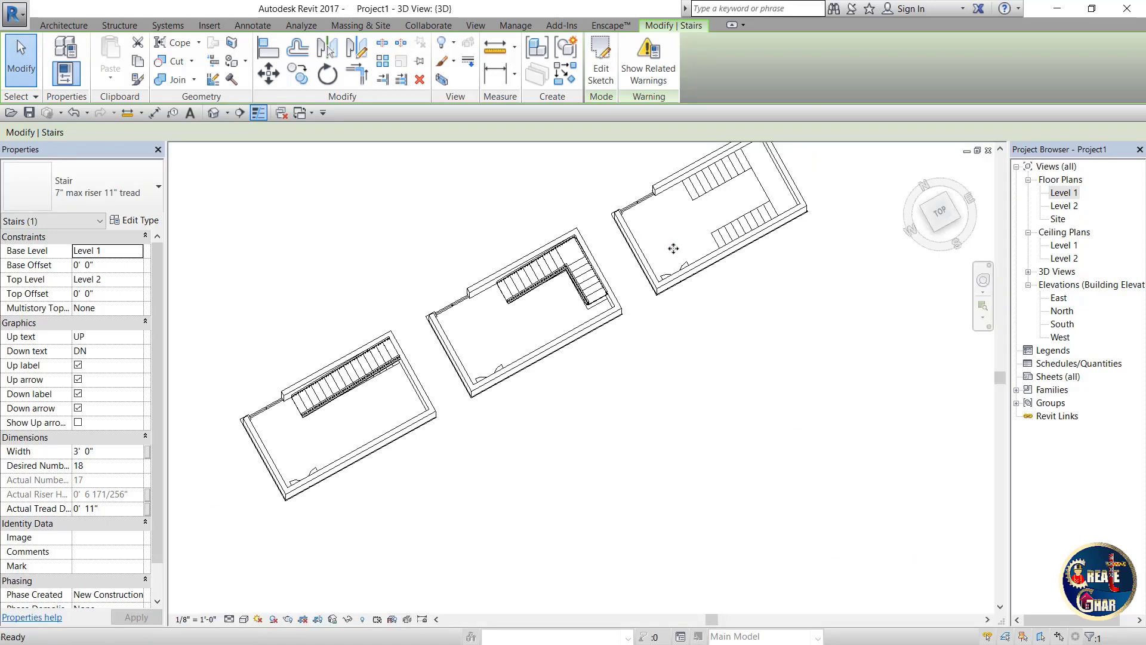
key("Escape")
middle_click_drag(675, 245, 926, 187, "shift")
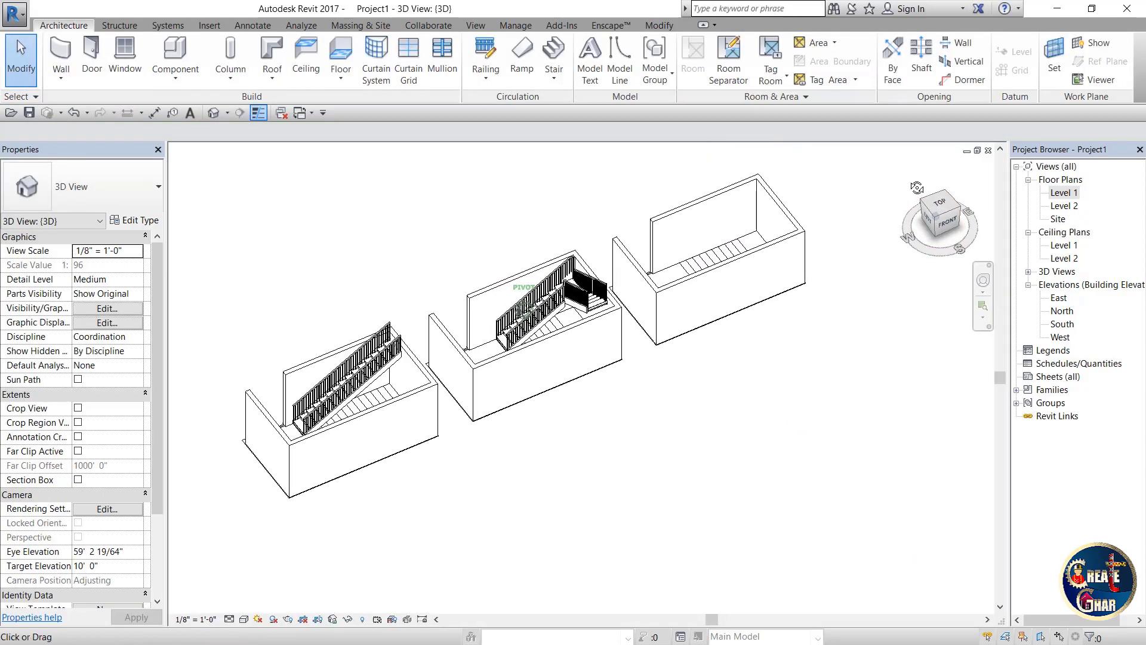
scroll(562, 307, "up", 2)
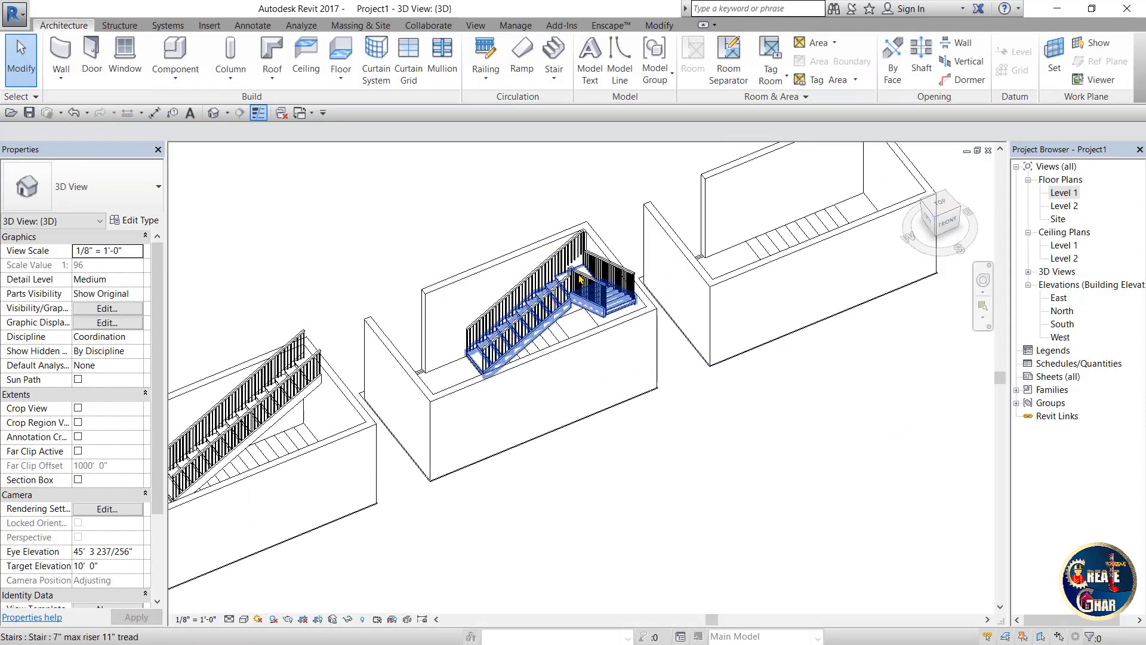
scroll(562, 307, "up", 2)
scroll(716, 268, "down", 3)
Step: Orbit and zoom to view all three rooms' stairs, ending on the ViewCube TOP view
mouse_move(935, 220)
left_mouse_down()
mouse_move(920, 251)
mouse_move(949, 224)
left_mouse_up()
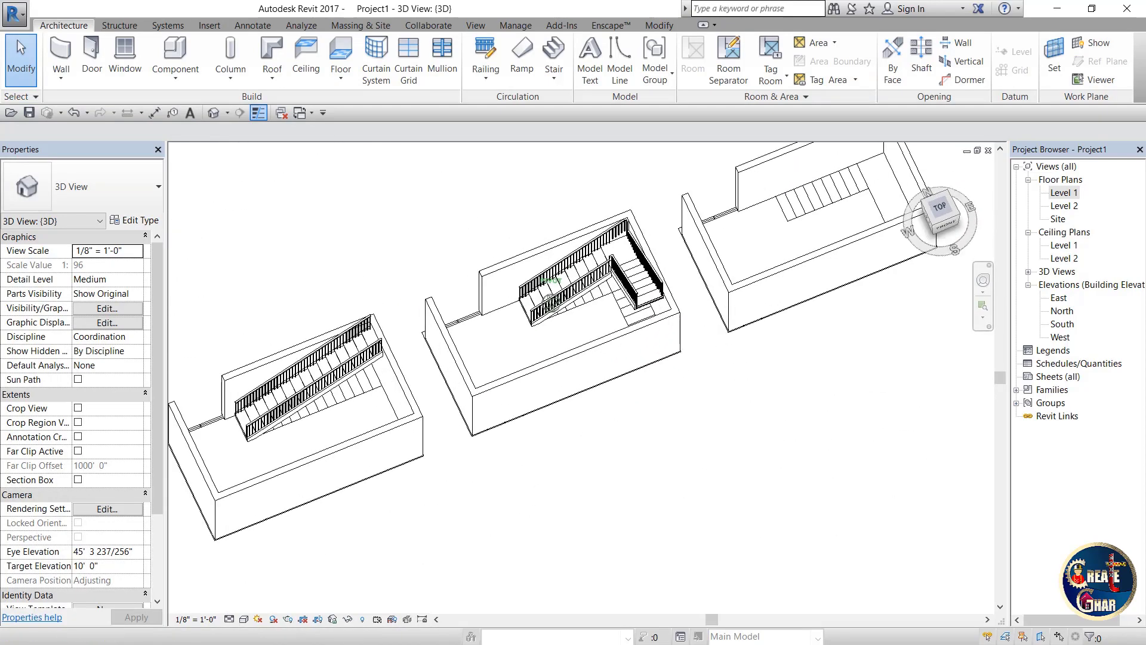
left_click_drag(981, 227, 722, 421)
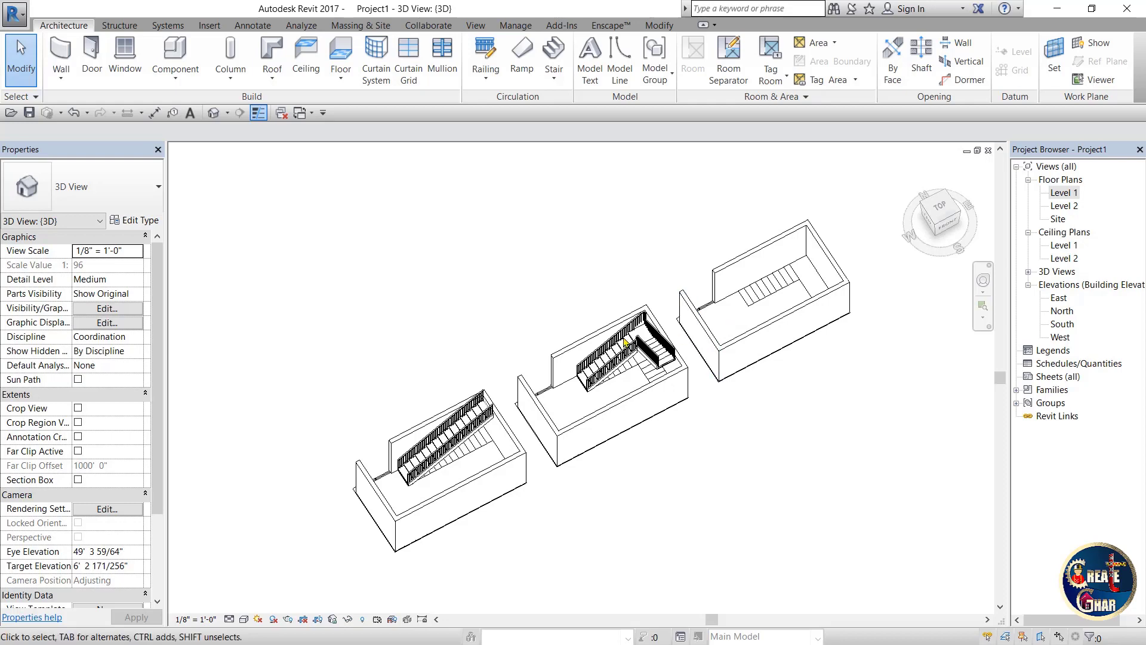
scroll(653, 335, "up", 2)
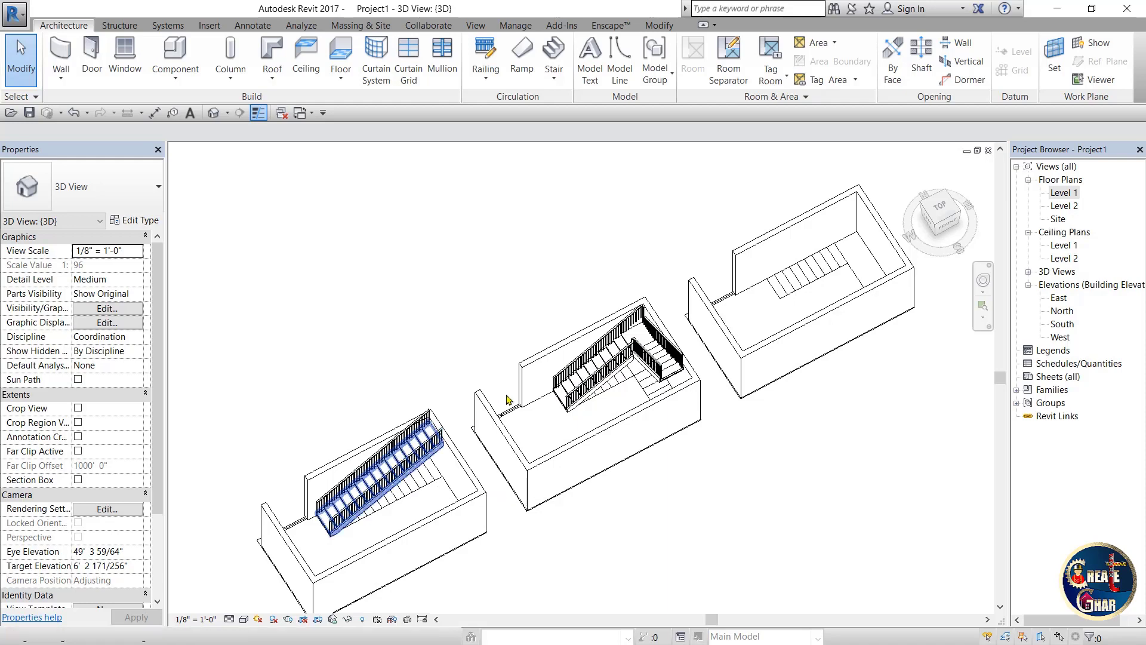
scroll(626, 352, "up", 3)
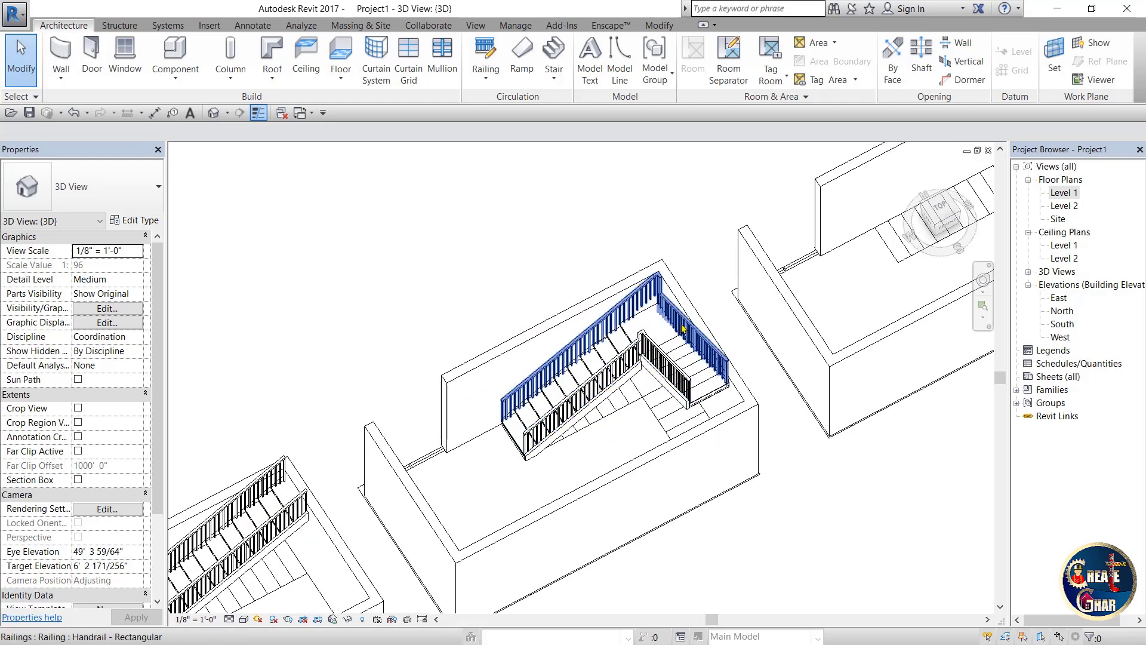
scroll(605, 357, "up", 1)
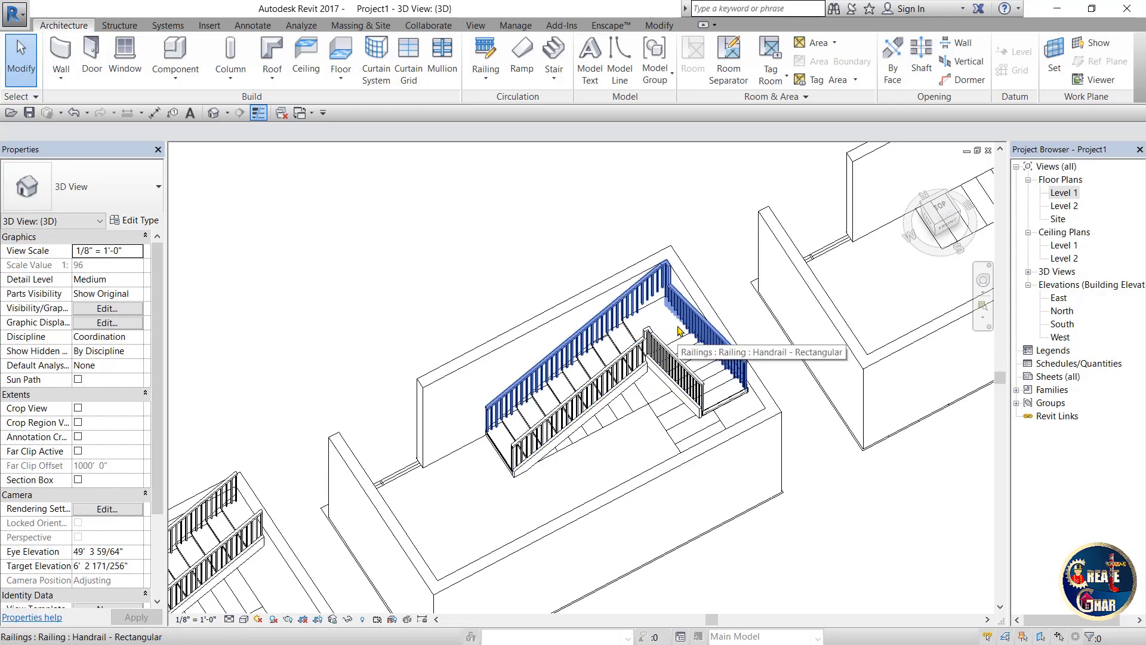
scroll(679, 332, "down", 5)
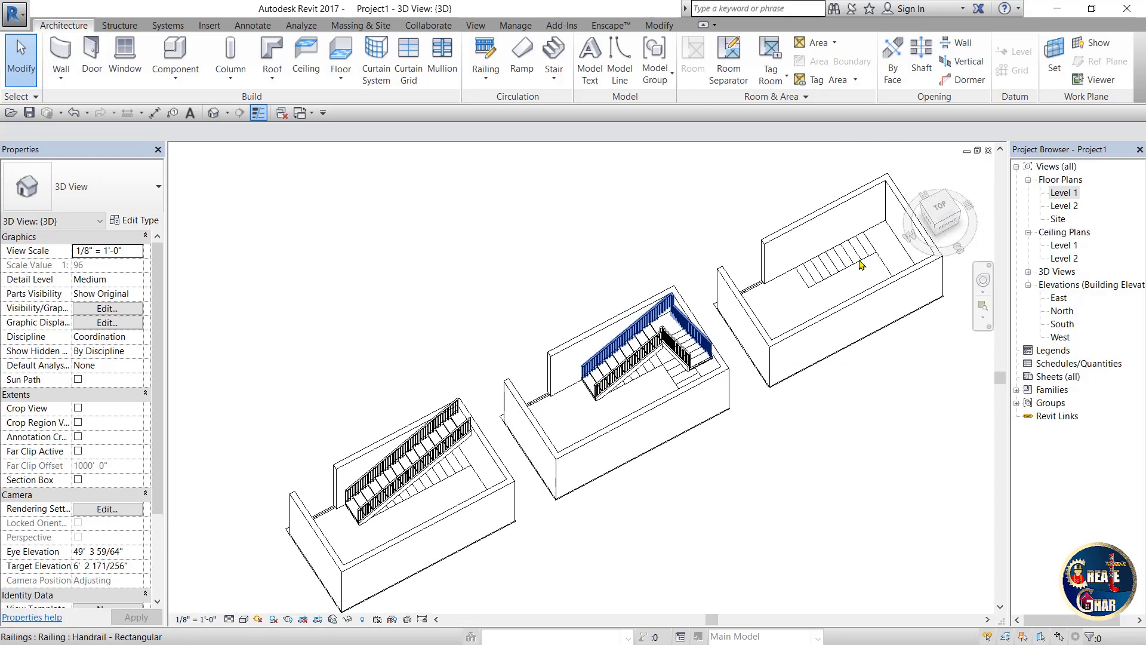
left_click_drag(940, 215, 905, 247)
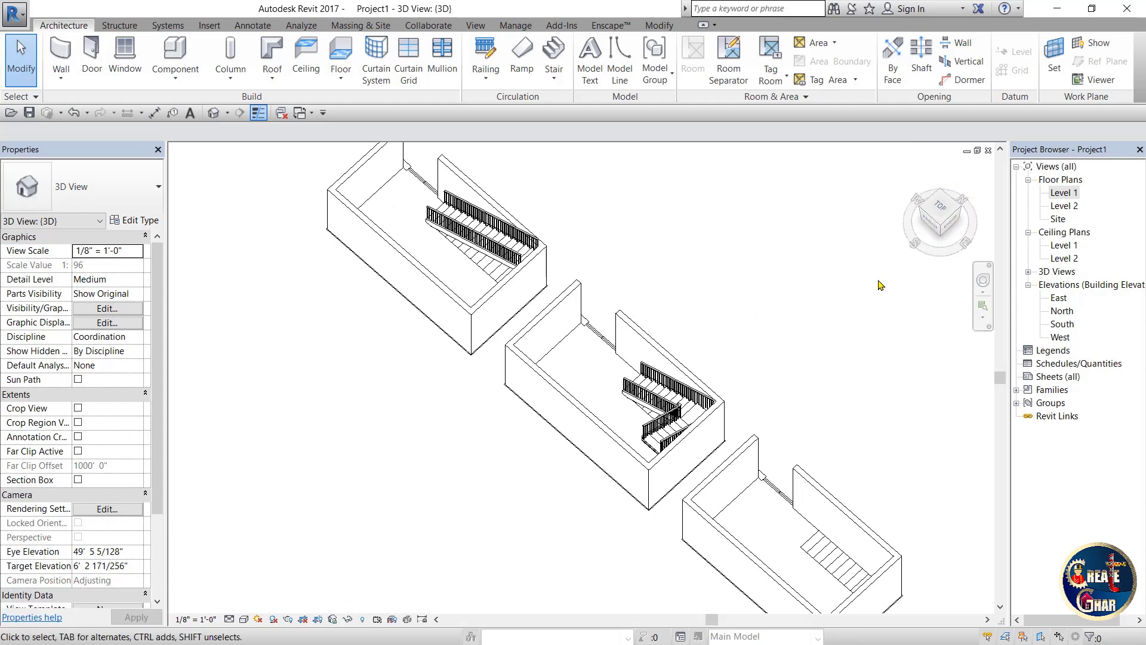
scroll(871, 287, "down", 2)
scroll(800, 370, "down", 1)
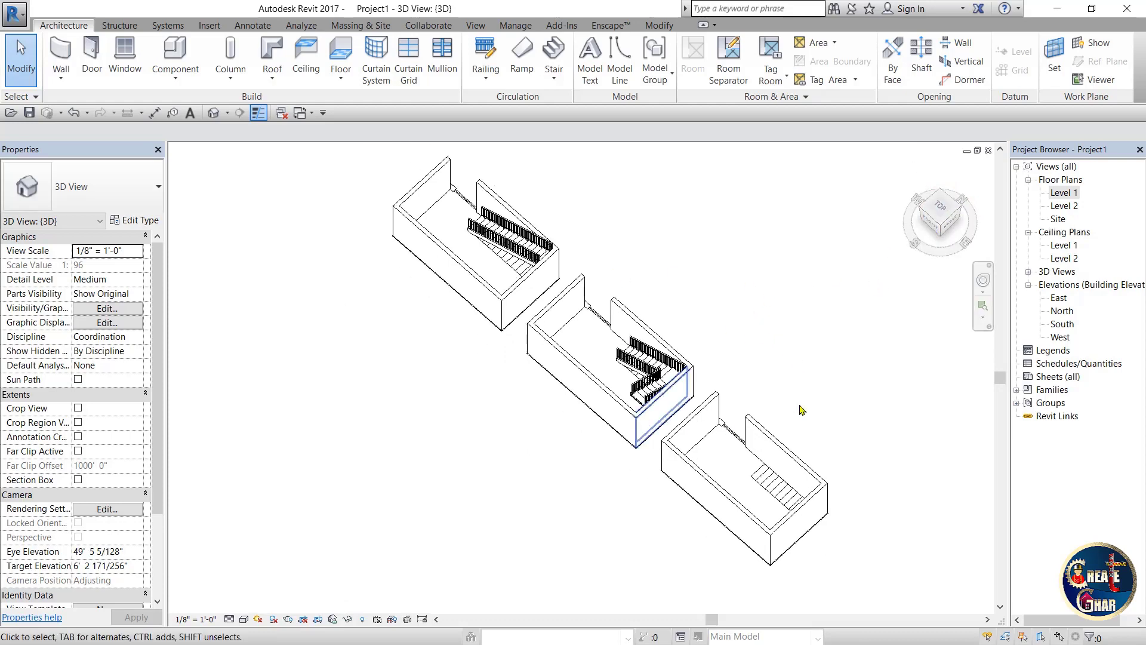
scroll(783, 350, "down", 2)
left_click(940, 209)
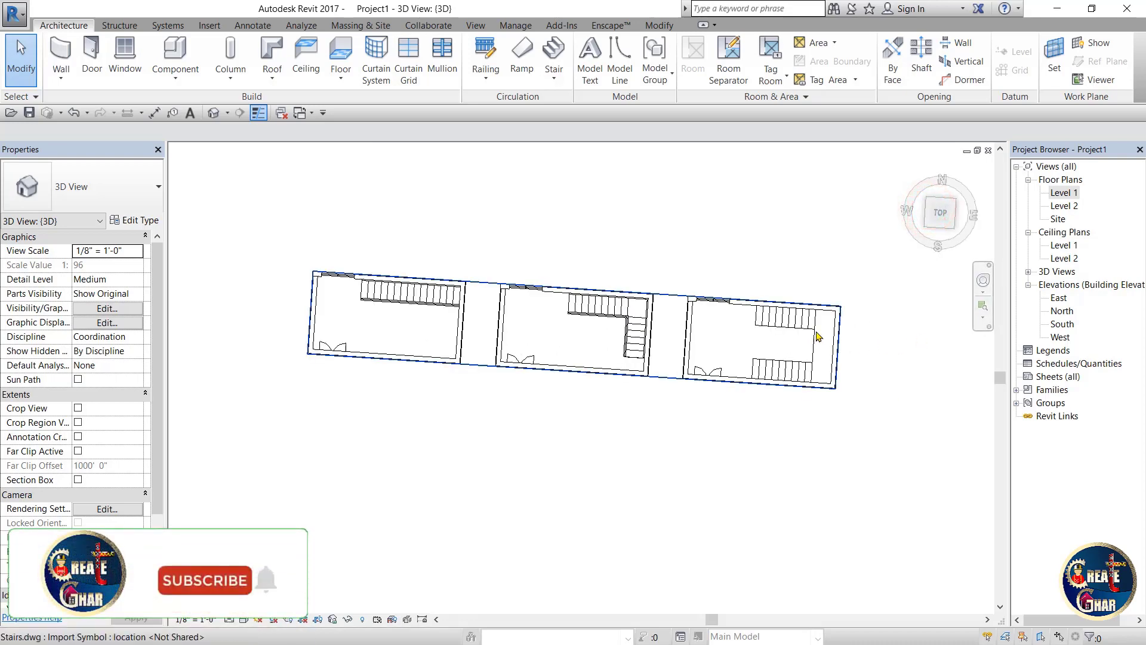
Step: Open the Level 1 floor plan and start a Stair by Sketch
double_click(1071, 193)
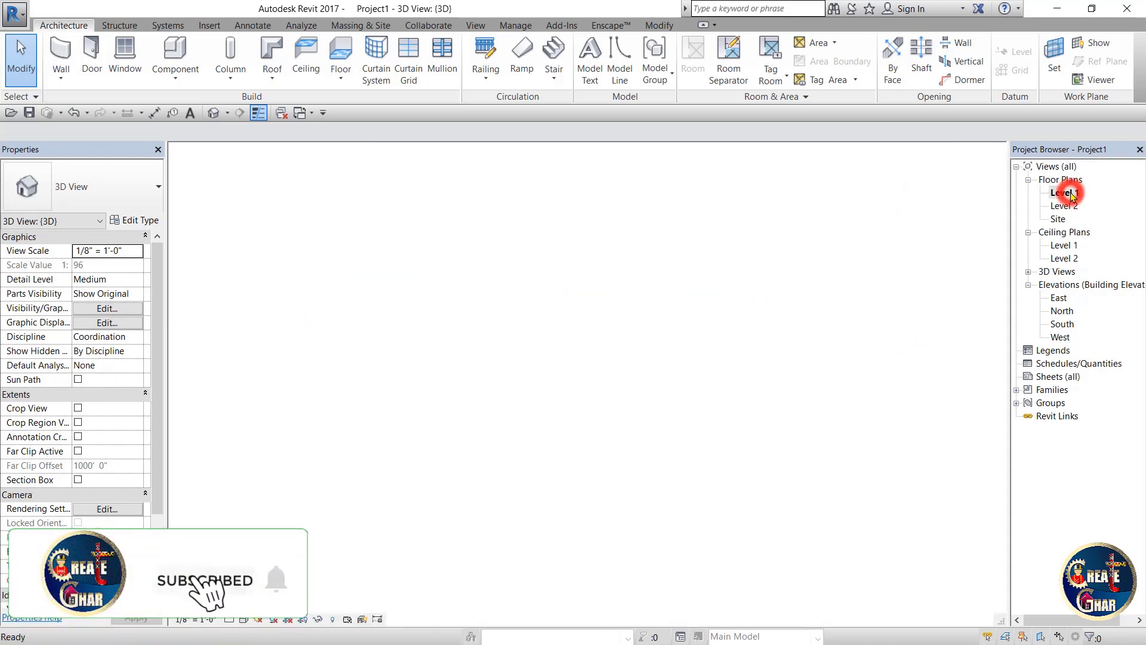
scroll(527, 272, "down", 4)
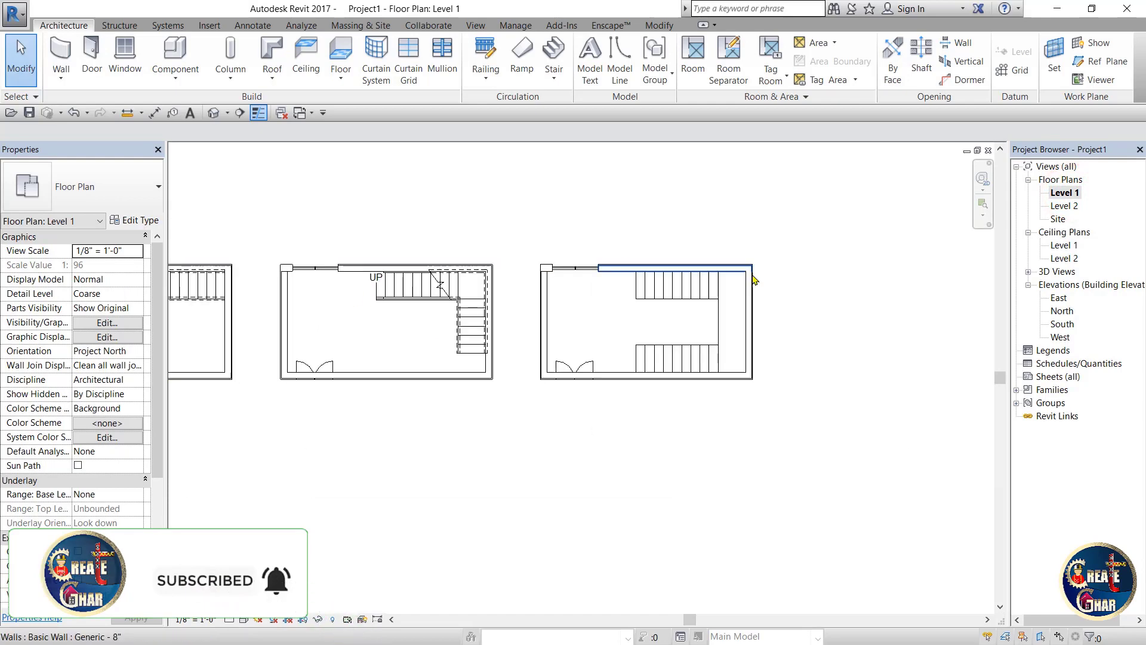
scroll(747, 280, "up", 3)
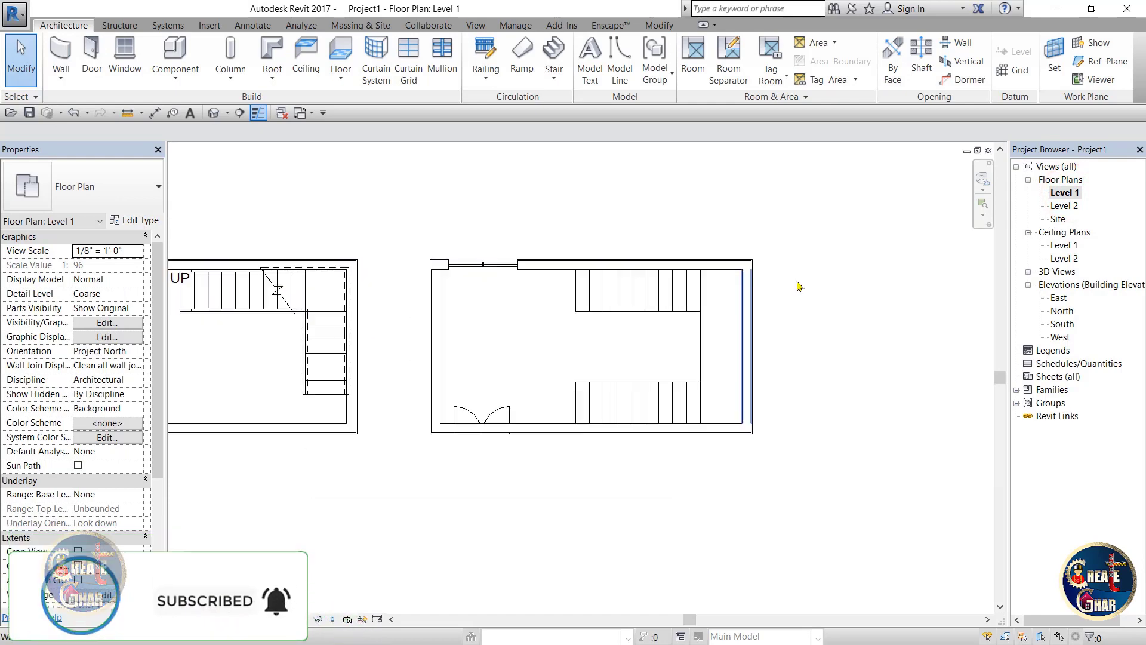
left_click(553, 72)
left_click(555, 124)
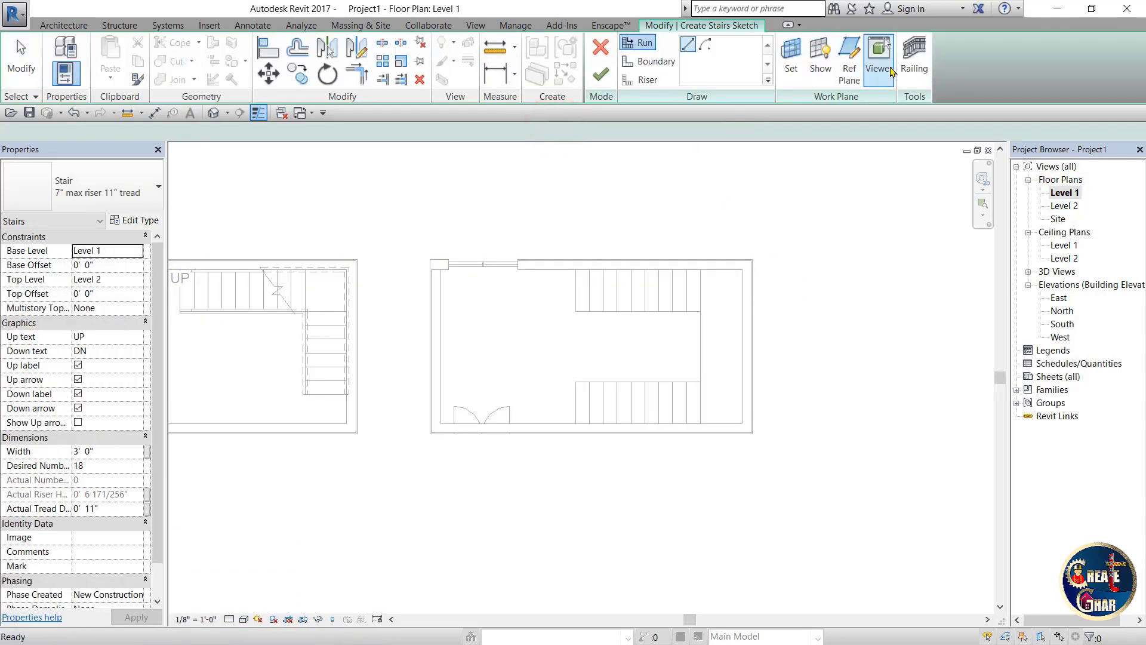
Step: Draw boundary lines tracing the upper and lower flights of the U-shaped stair
left_click(640, 64)
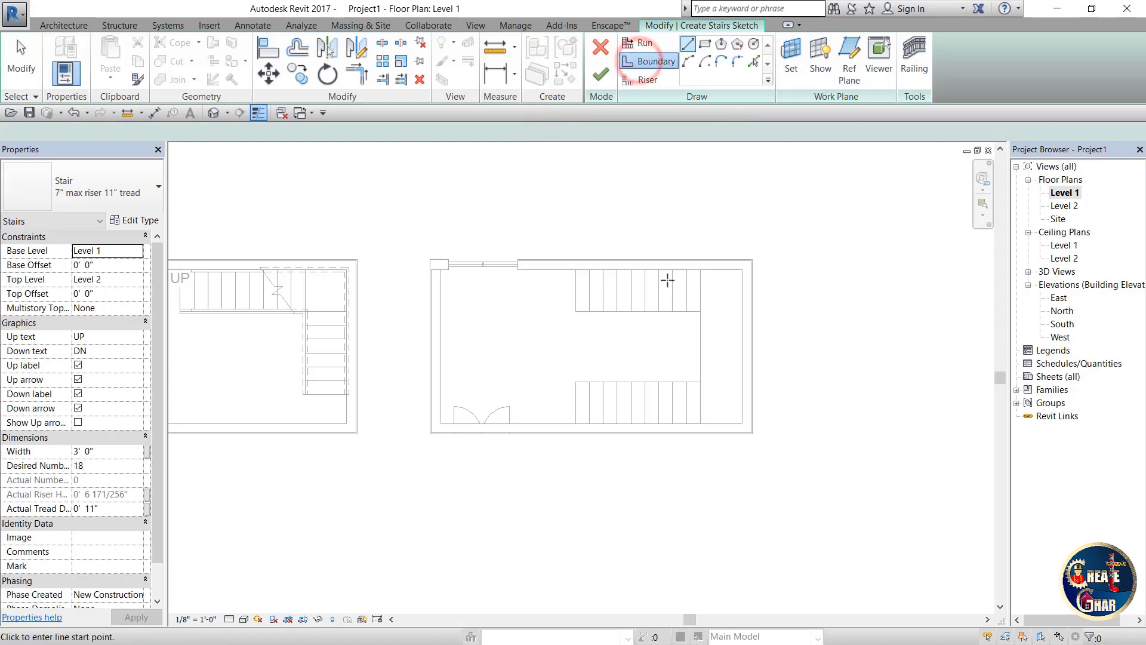
scroll(597, 317, "up", 2)
left_click(559, 308)
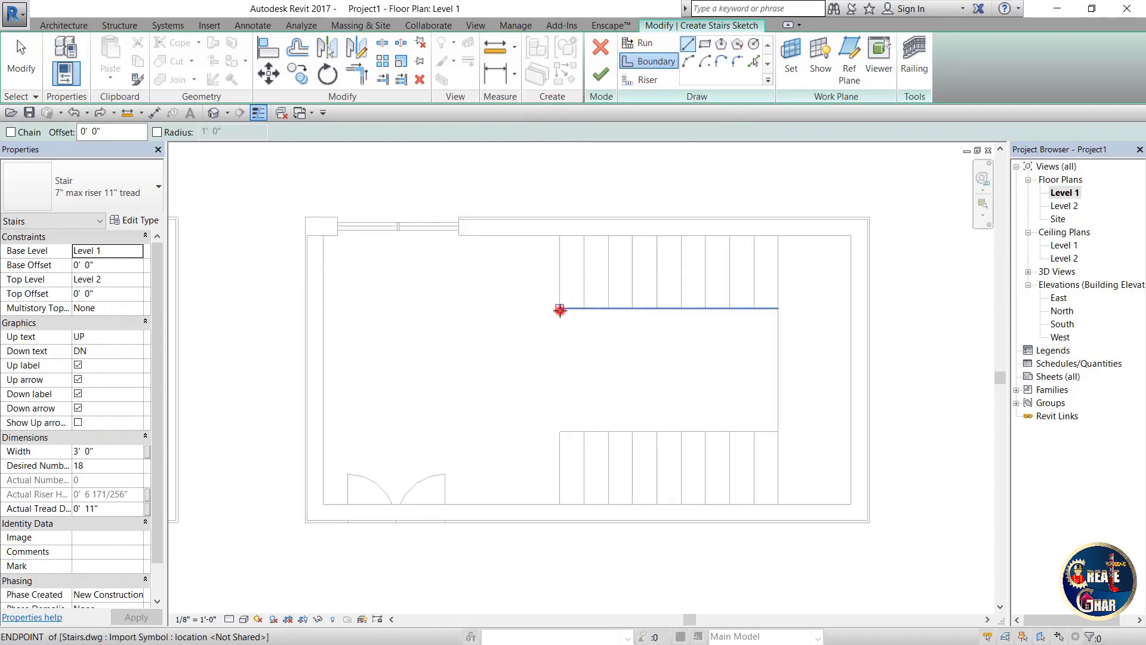
left_click(778, 308)
left_click(777, 434)
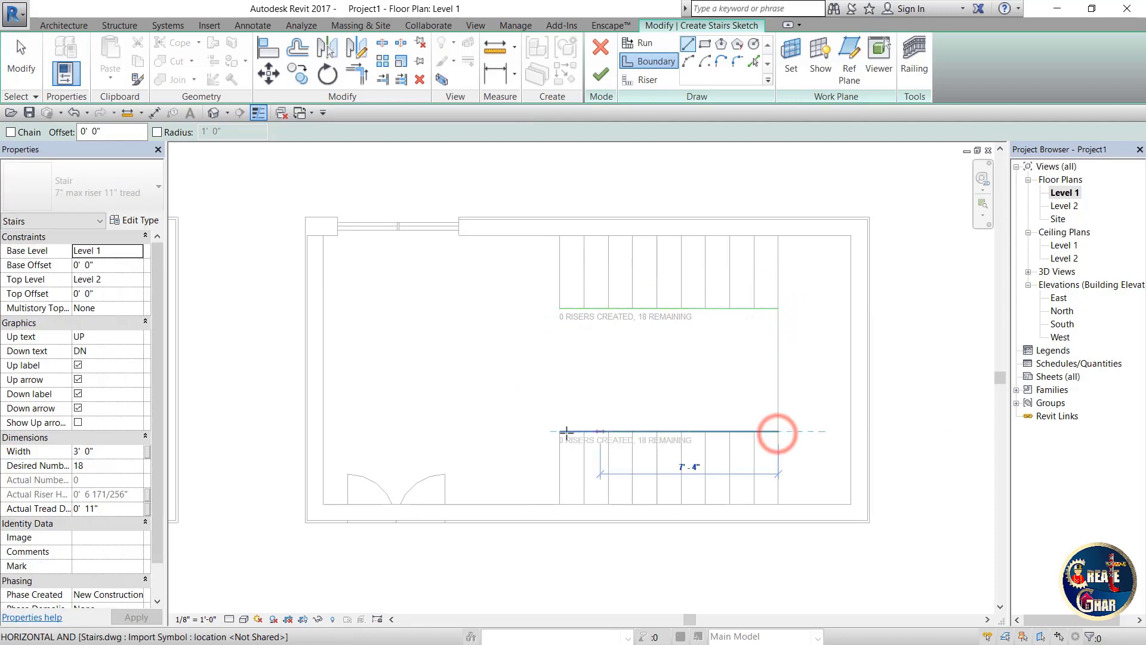
left_click(559, 431)
left_click(559, 235)
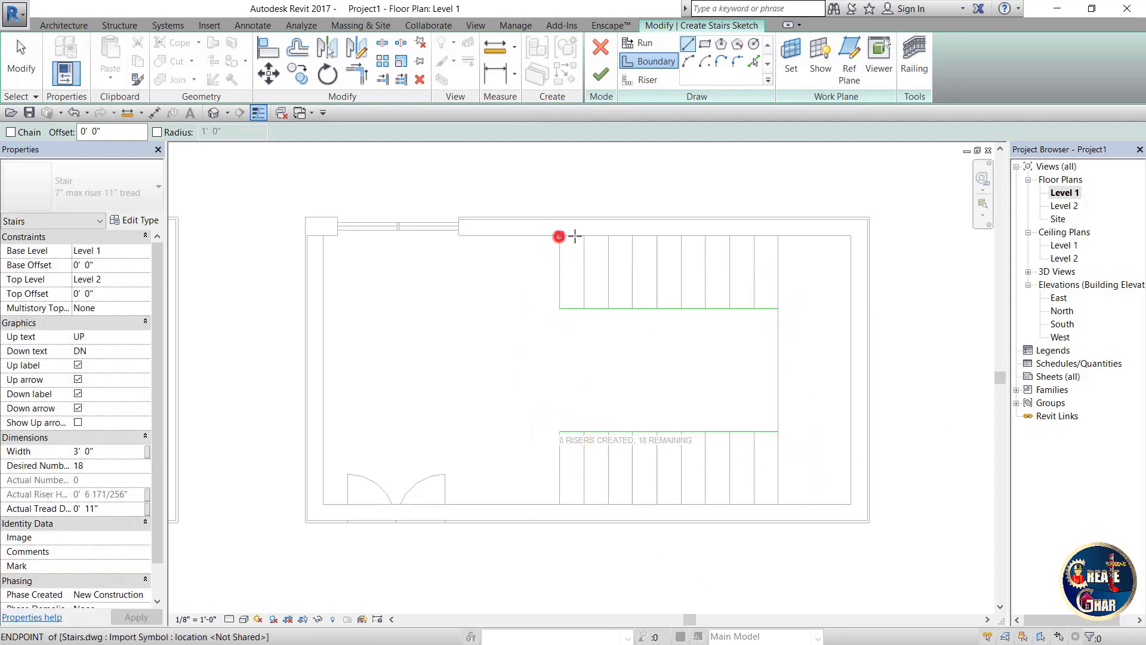
key("Escape")
key("Escape")
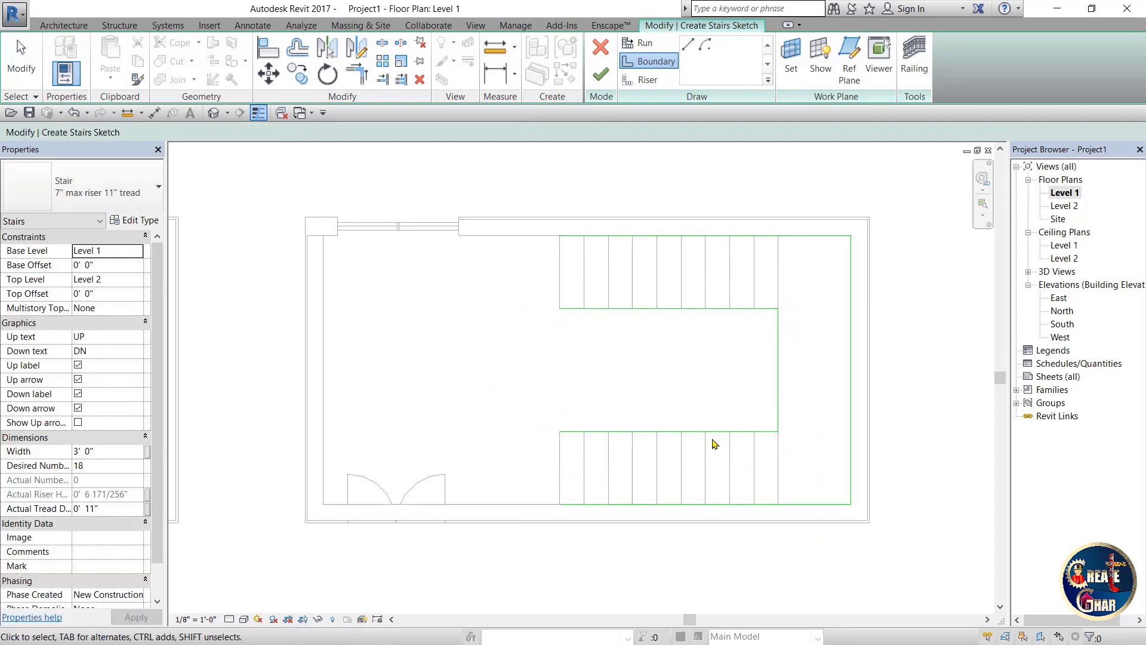
key("Escape")
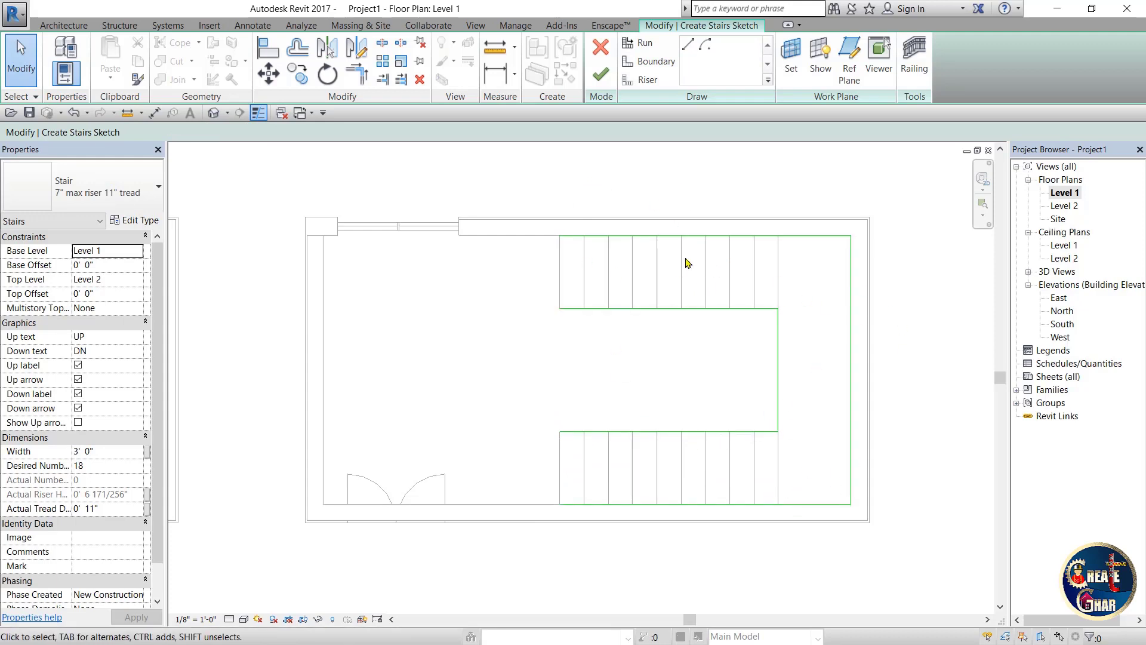
Step: Pick the six riser lines along the upper run with the Riser tool
left_click(634, 81)
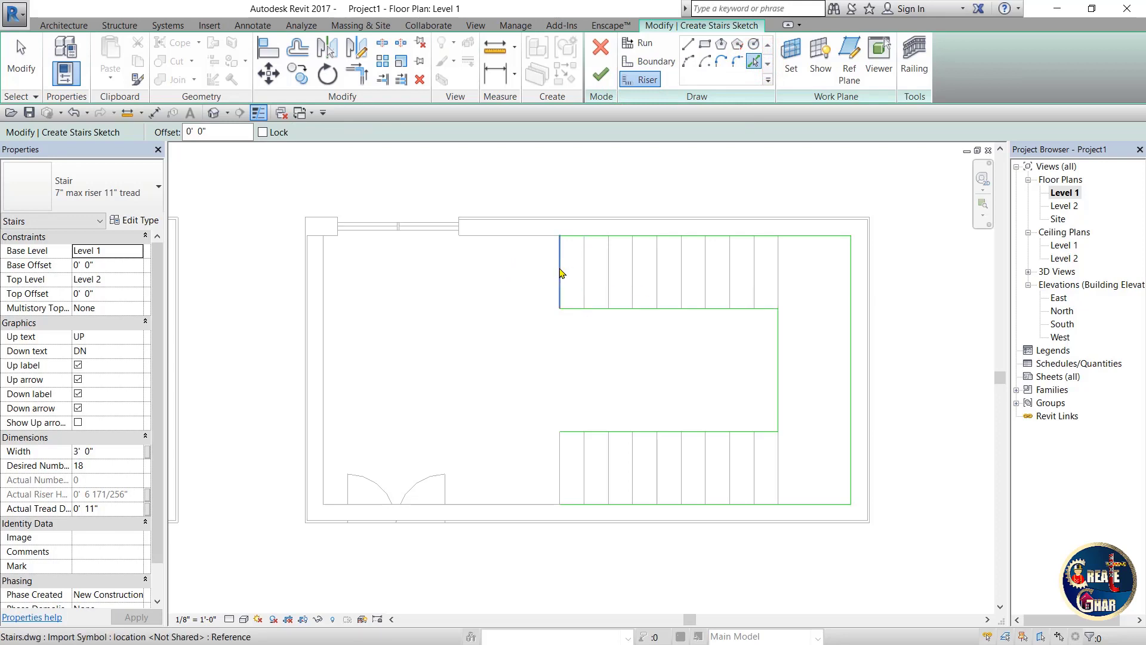
left_click(560, 268)
left_click(583, 268)
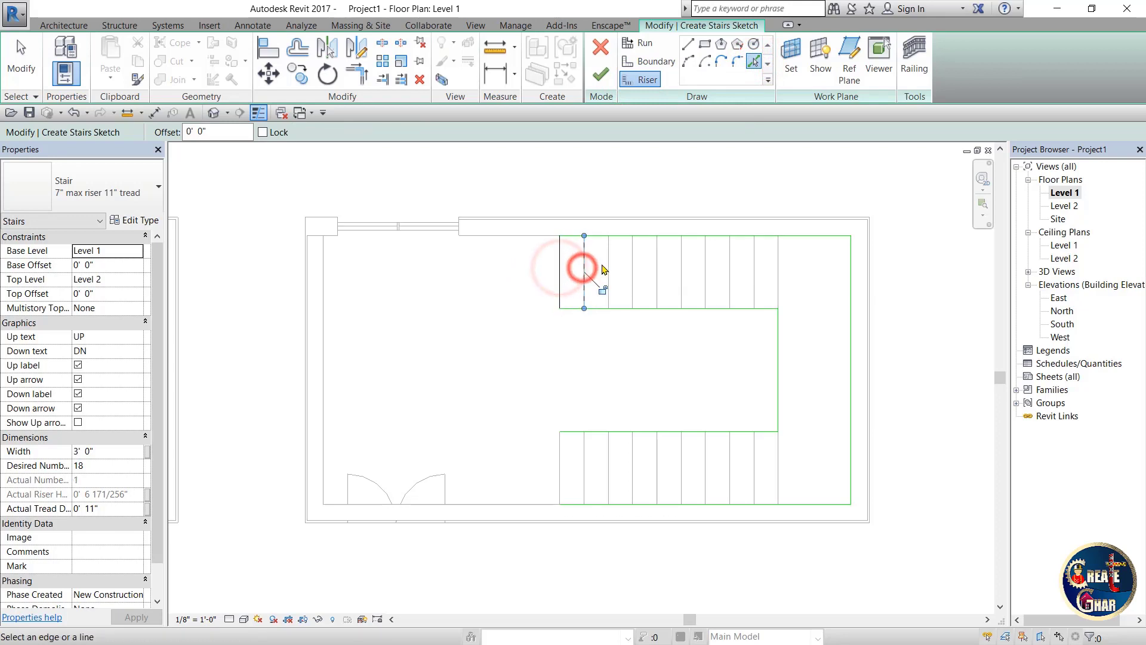
left_click(633, 264)
left_click(677, 266)
left_click(727, 270)
left_click(773, 273)
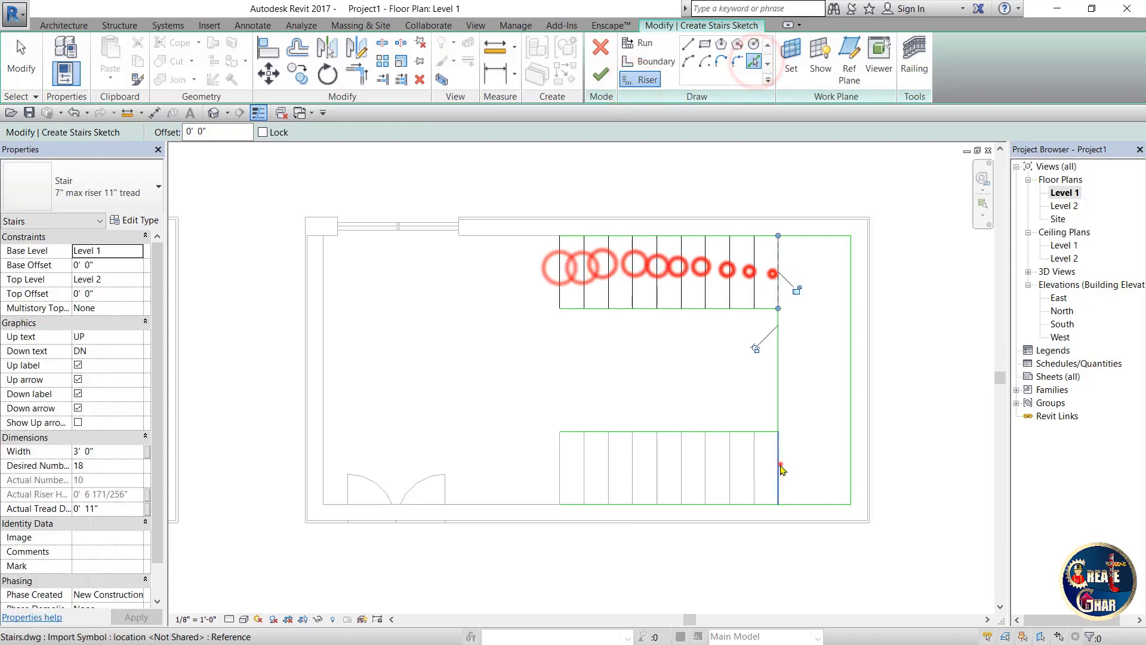
Step: Pick the six riser lines along the lower run
left_click(777, 469)
left_click(729, 468)
left_click(682, 469)
left_click(633, 469)
left_click(584, 468)
left_click(559, 468)
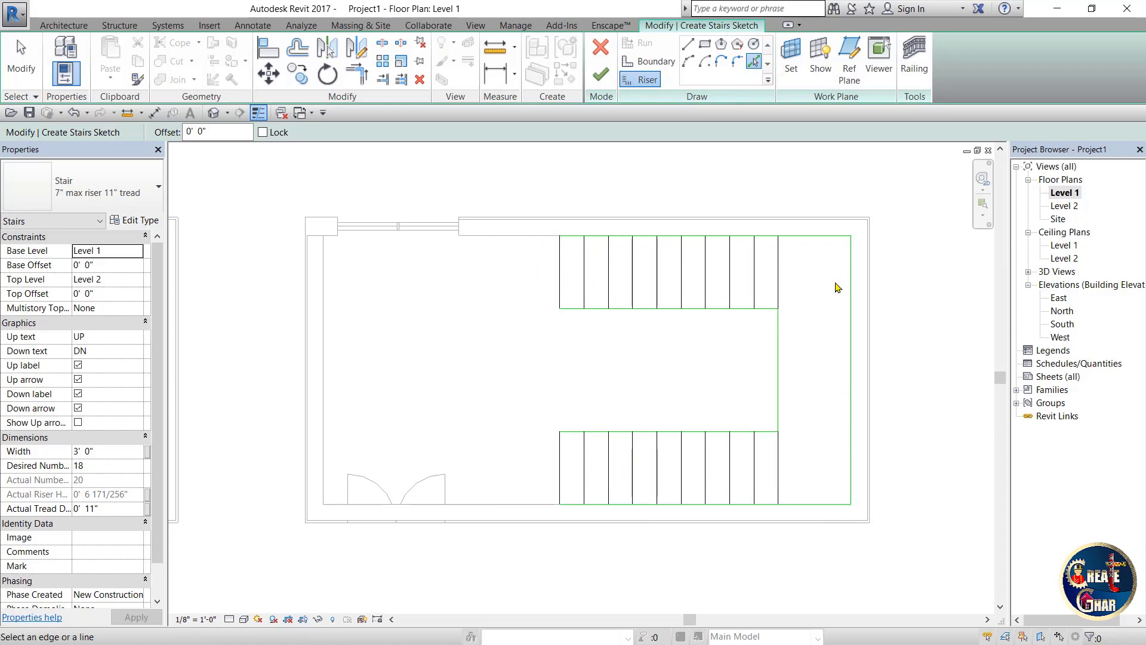
Step: Mark the landing and travel direction, clear the marks, and finish the U-shaped stair
mouse_move(825, 273)
left_mouse_down()
mouse_move(807, 334)
mouse_move(812, 299)
left_mouse_up()
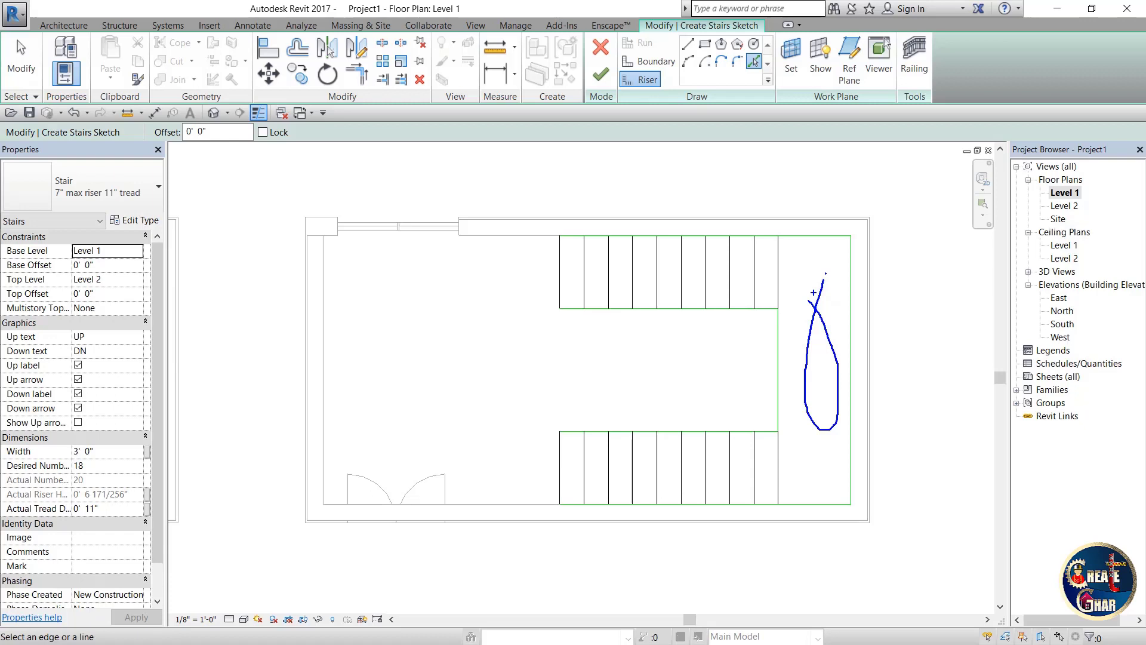
mouse_move(535, 259)
left_mouse_down()
mouse_move(709, 276)
mouse_move(695, 300)
left_mouse_up()
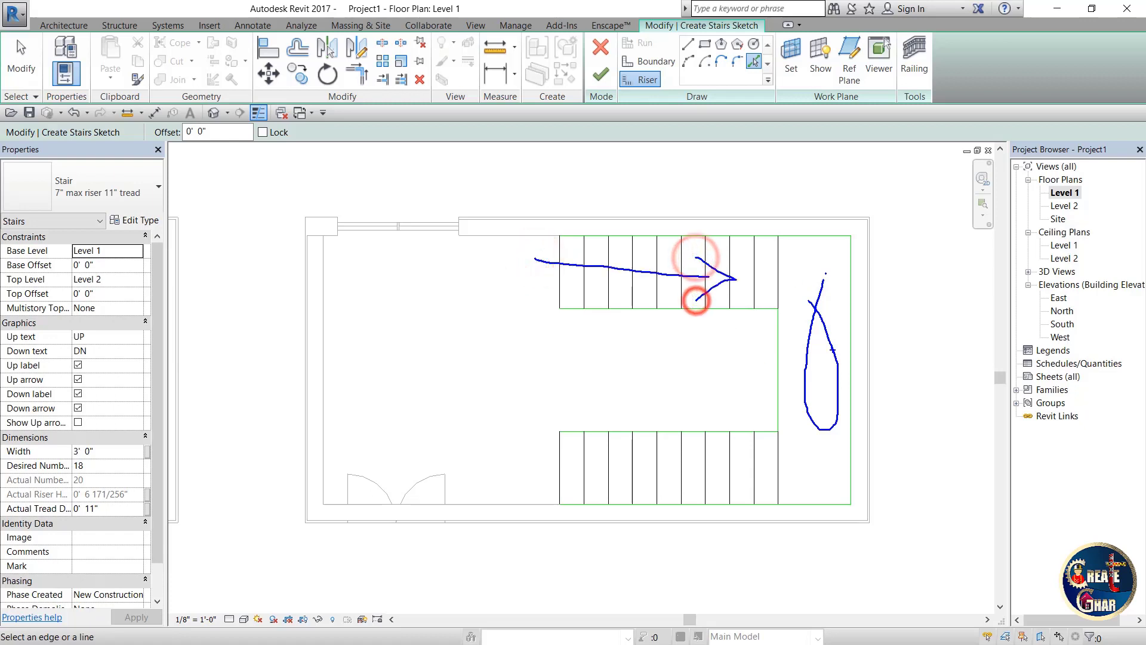
mouse_move(822, 467)
left_mouse_down()
mouse_move(663, 477)
mouse_move(709, 514)
left_mouse_up()
key("Escape")
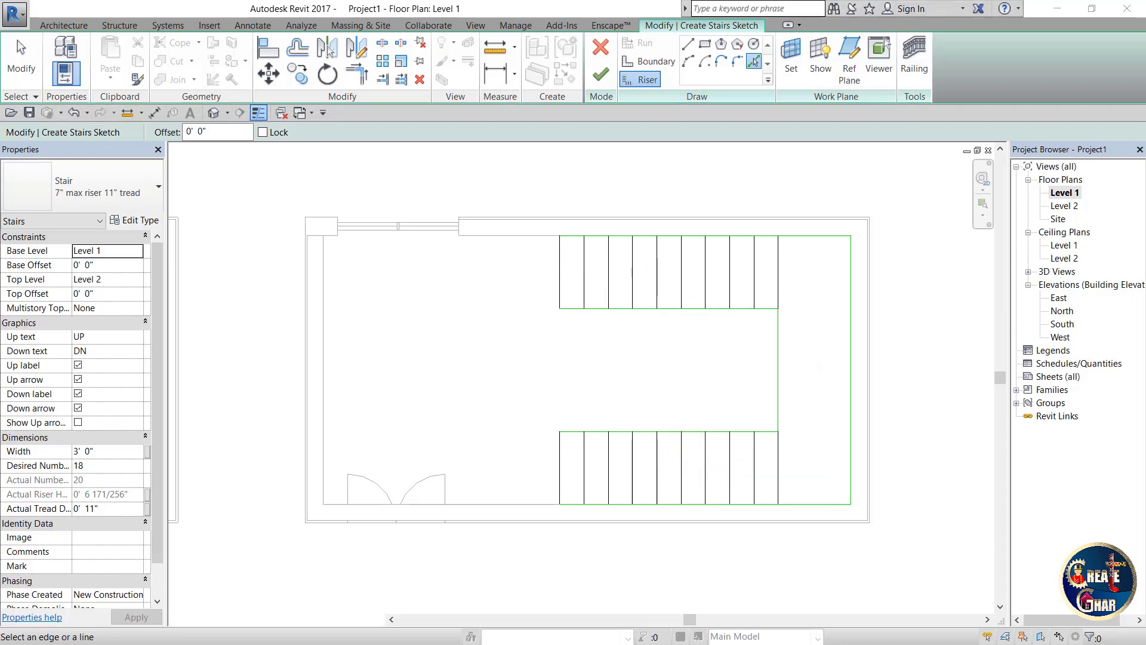
left_click(602, 75)
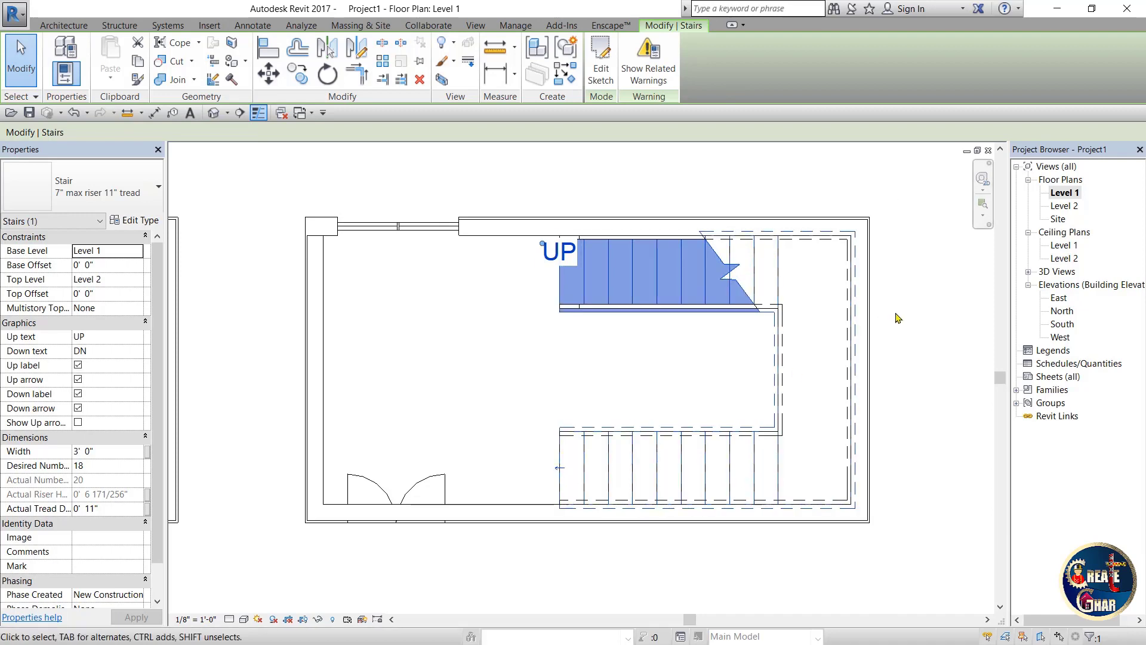
Step: Open the 3D view with 3D and orbit to an angled overview of the three rooms
key("3")
key("d")
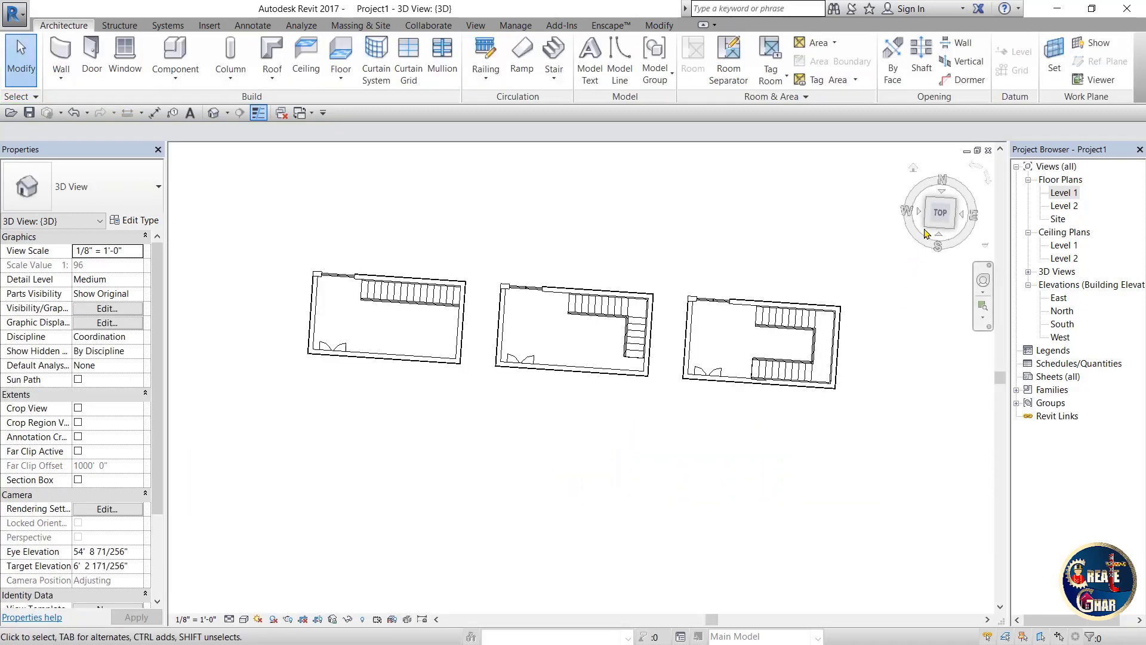
left_click(949, 223)
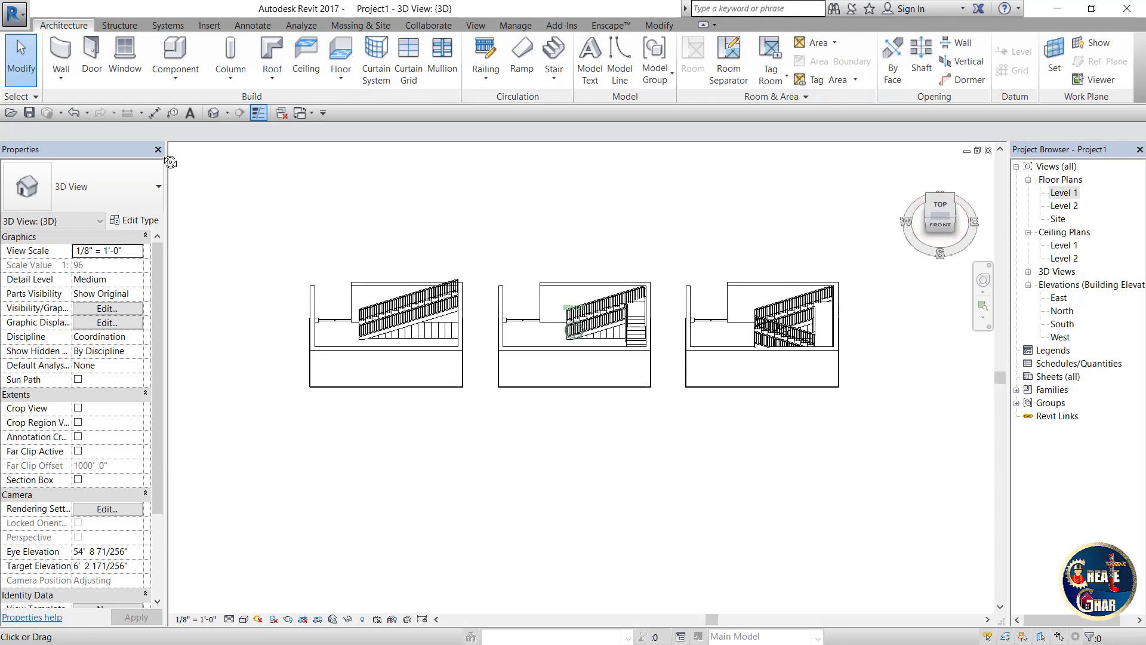
scroll(860, 287, "up", 2)
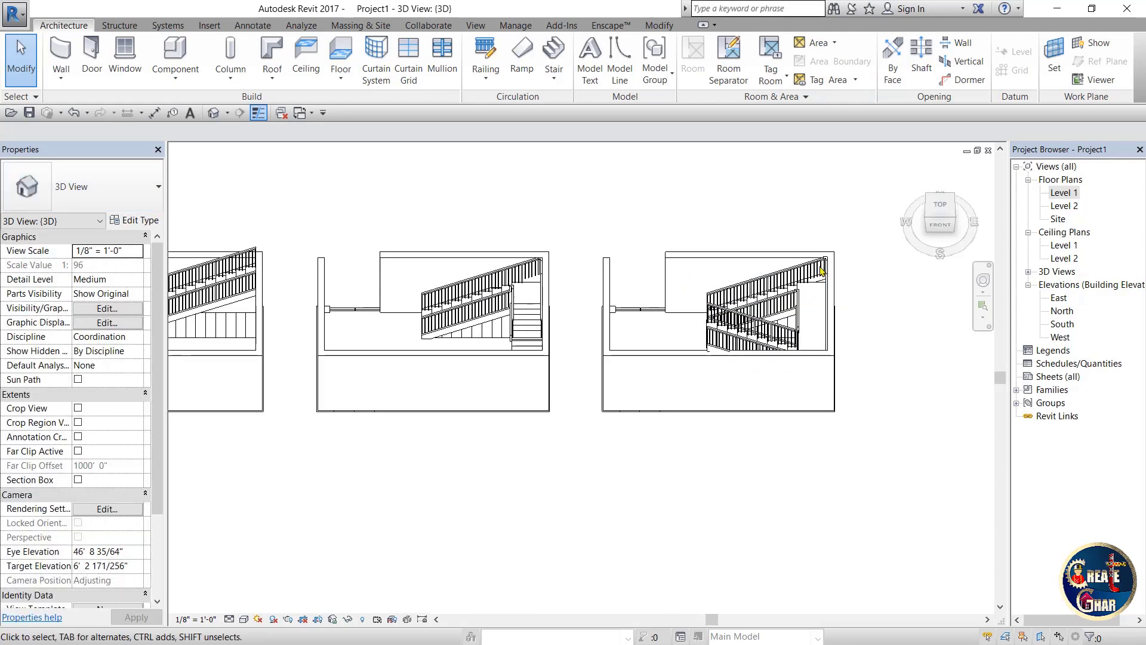
scroll(853, 238, "down", 1)
scroll(860, 233, "down", 2)
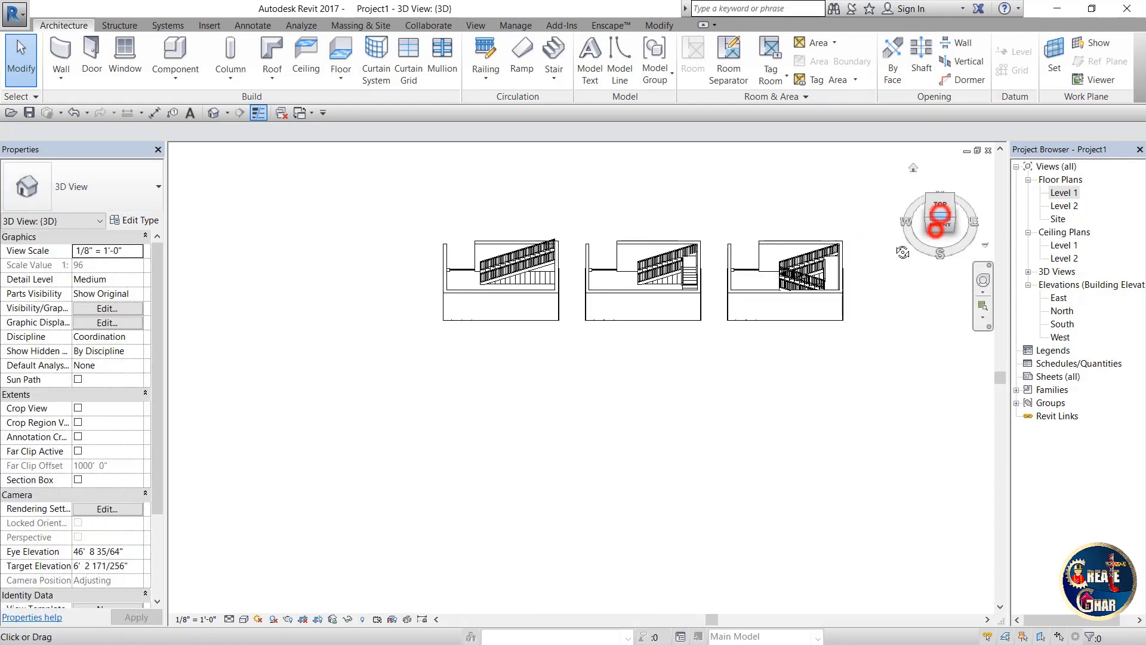
left_click_drag(903, 252, 919, 239)
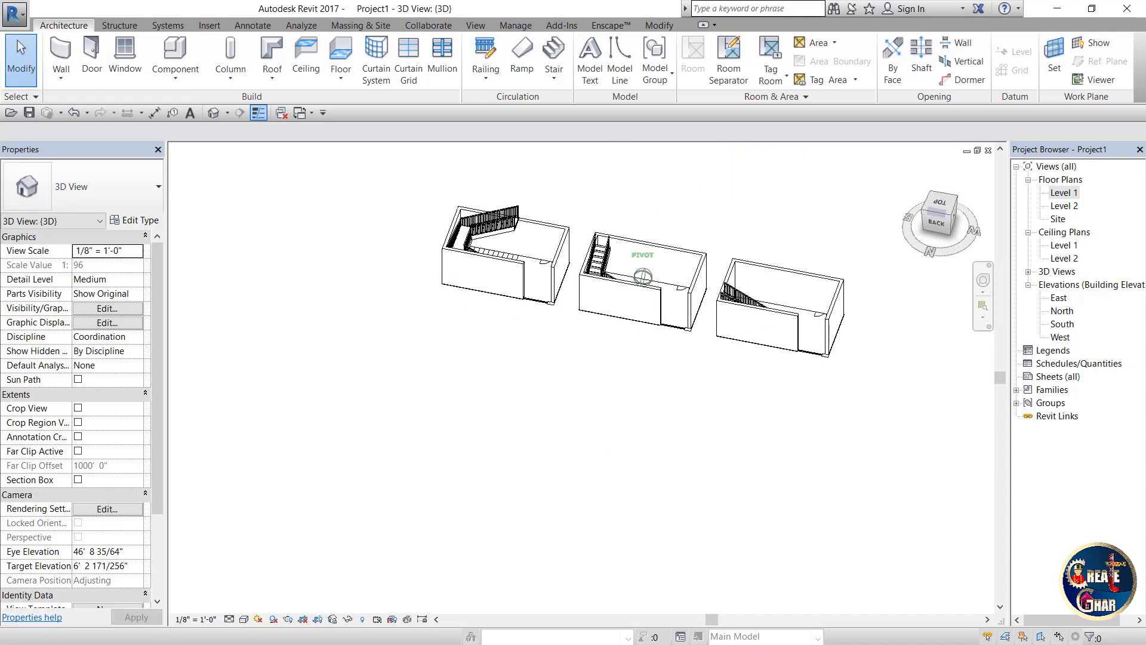
middle_click_drag(643, 277, 717, 322, "shift")
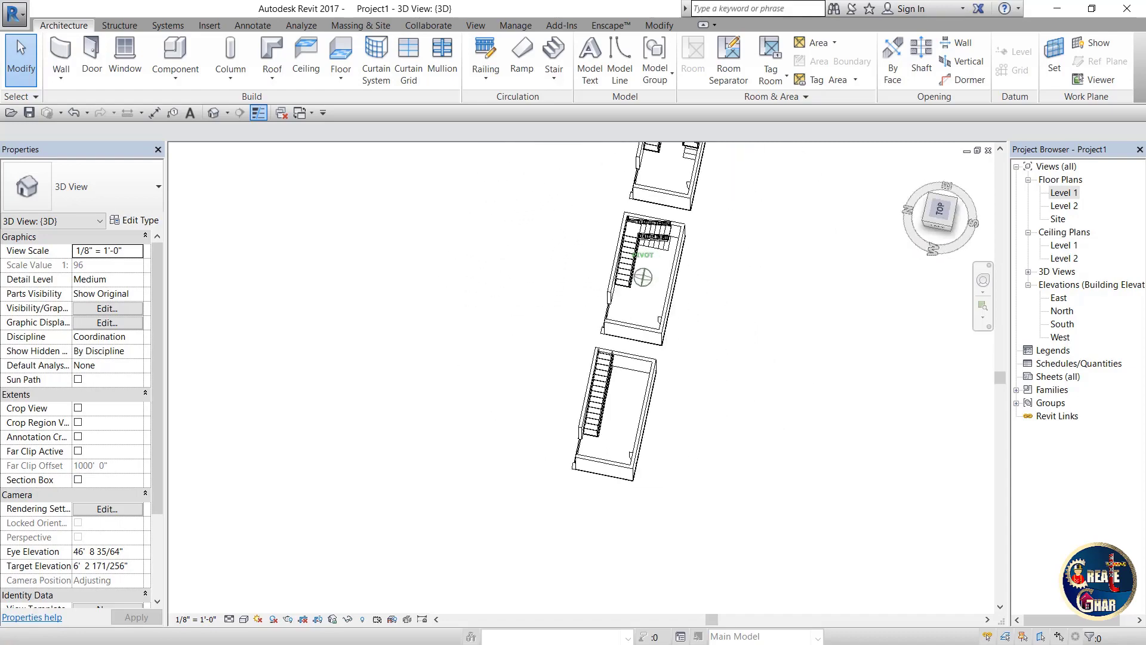
middle_click_drag(643, 277, 657, 262, "shift")
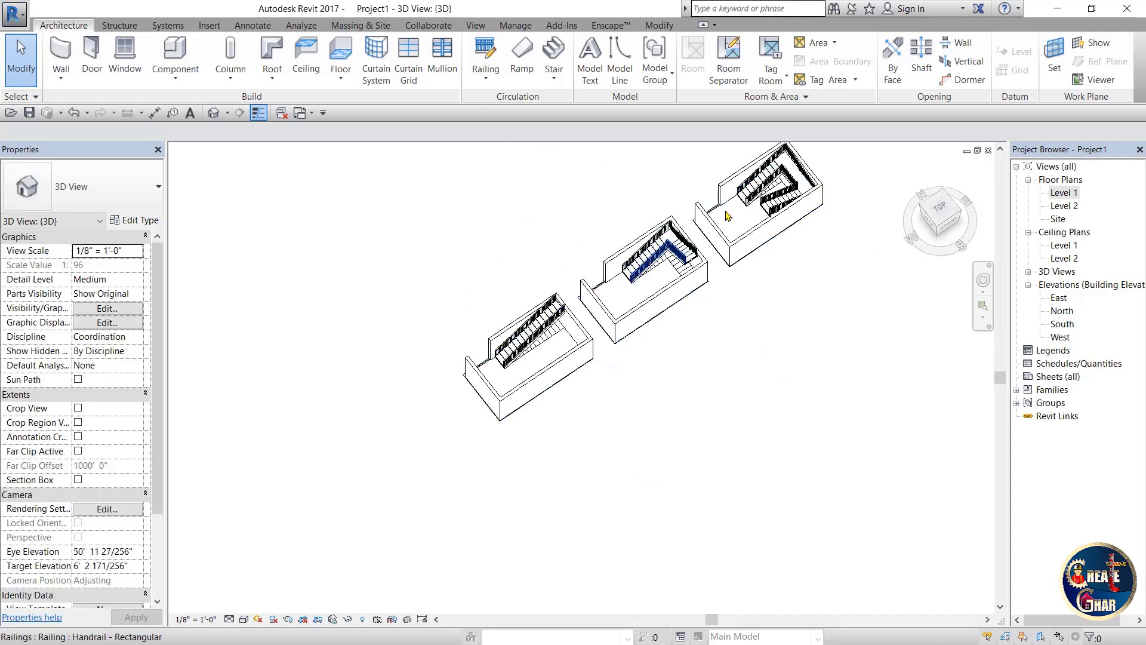
Step: Alternate between top-down and angled views of the stairs, ending with a view from behind
left_click(945, 224)
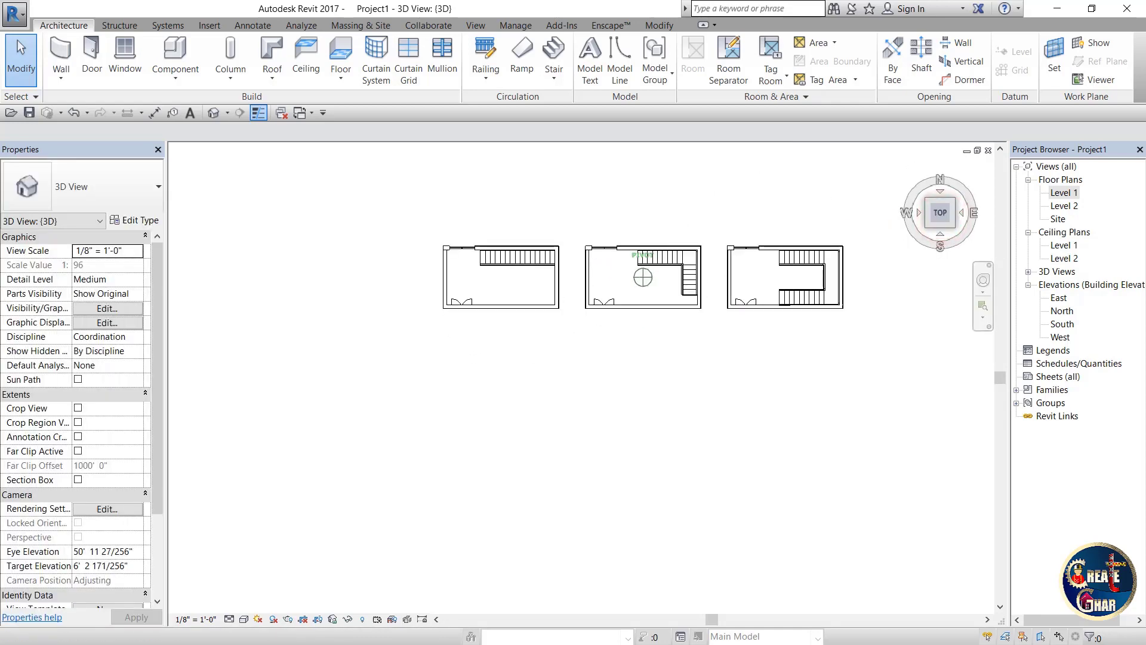
mouse_move(643, 277)
middle_mouse_down("shift")
mouse_move(663, 257)
mouse_move(657, 266)
middle_mouse_up("shift")
mouse_move(940, 215)
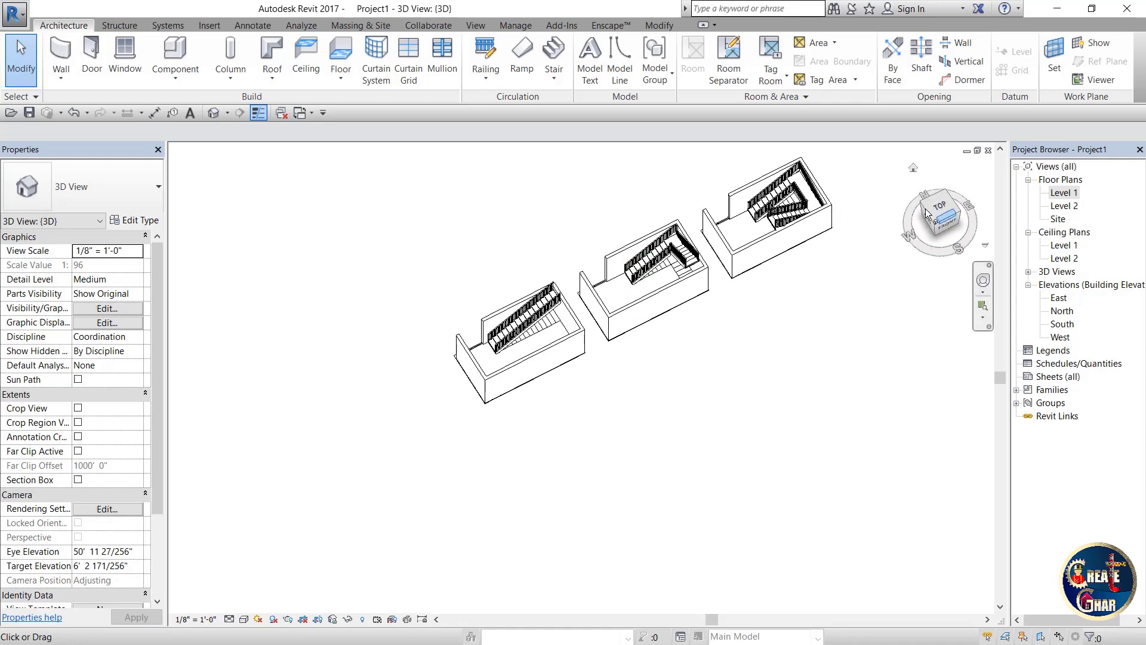
scroll(865, 169, "up", 2)
scroll(895, 427, "down", 1)
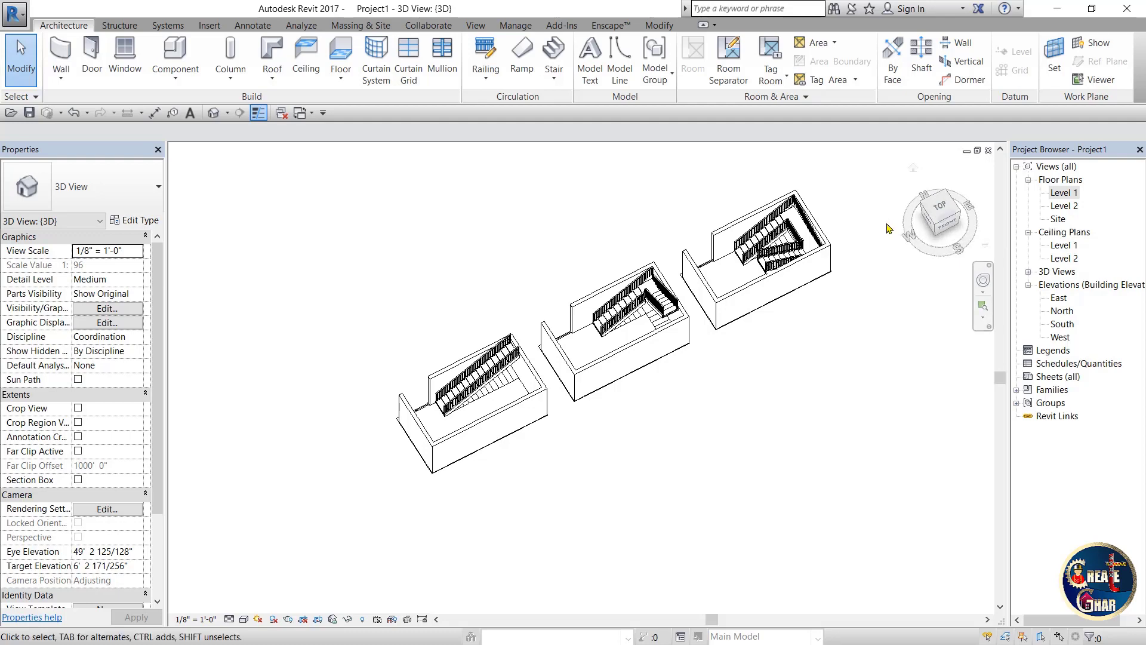
left_click(939, 208)
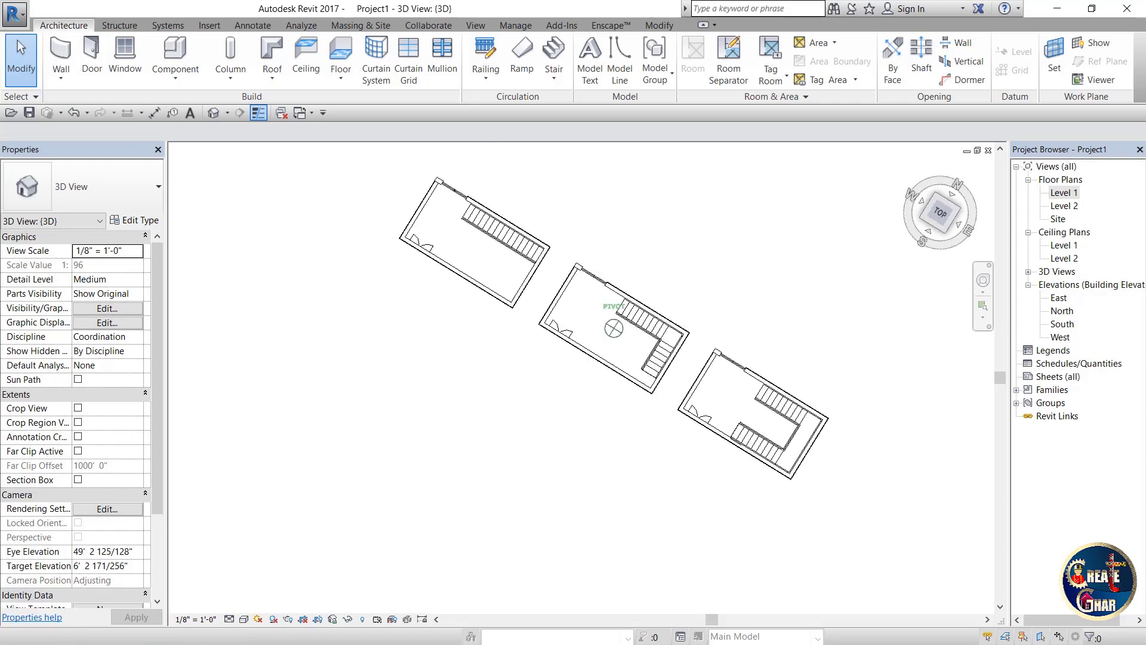
left_click_drag(941, 212, 942, 136)
Step: Start a Stair by Component and enter Create Sketch mode for a custom run
left_click(553, 67)
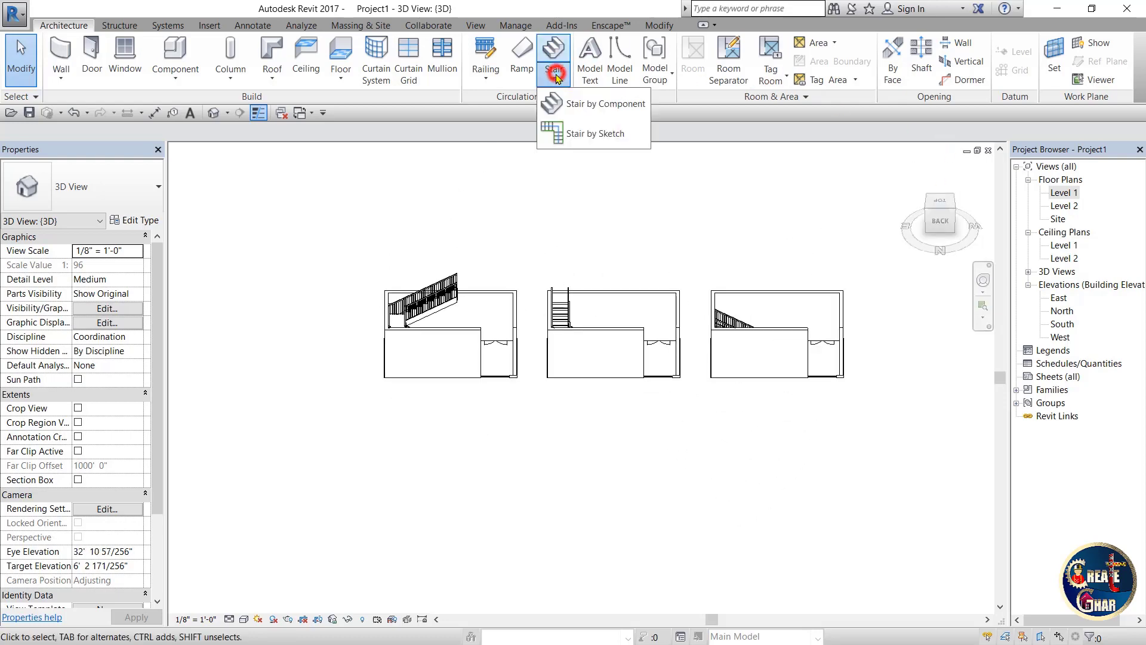
left_click(641, 105)
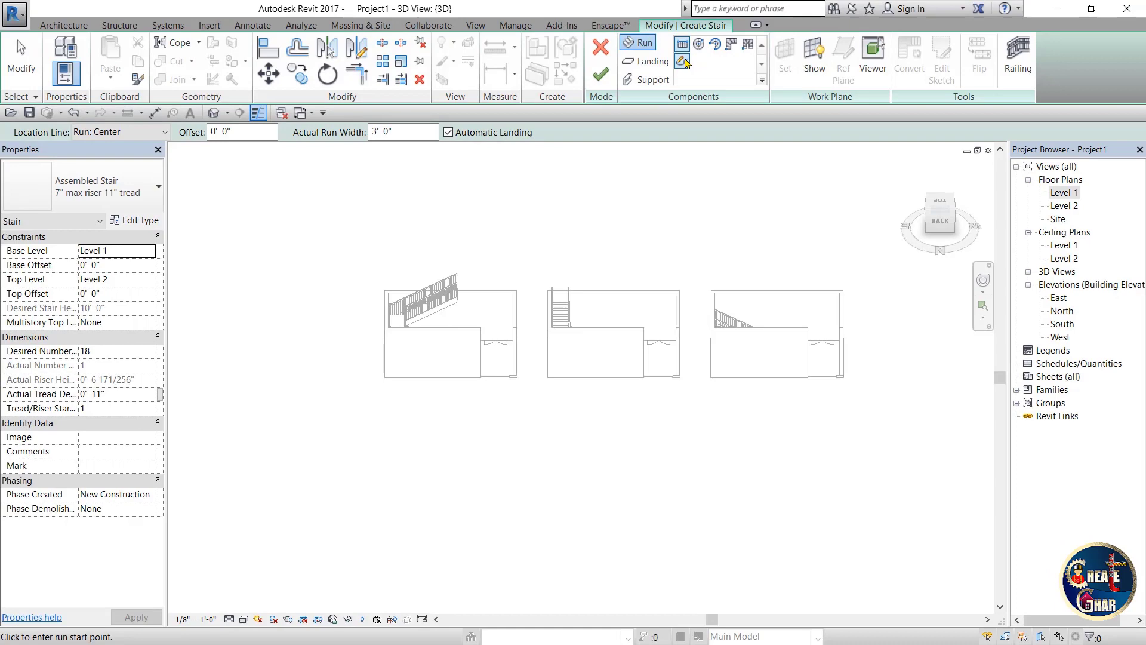
left_click(682, 61)
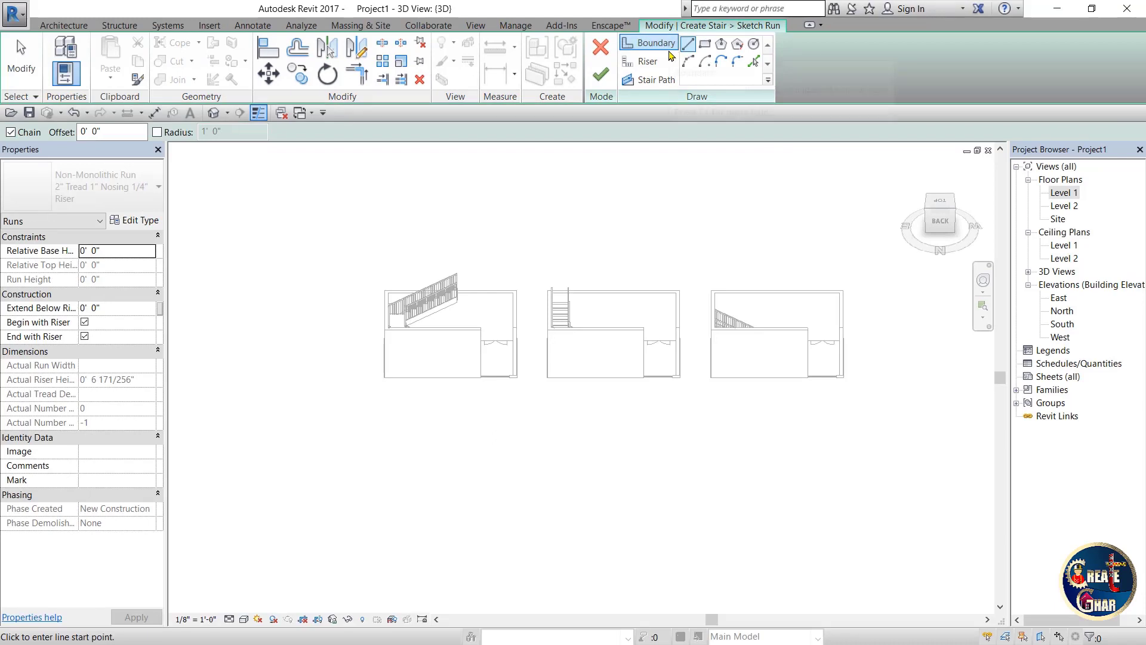
left_click(681, 339)
left_click(784, 339)
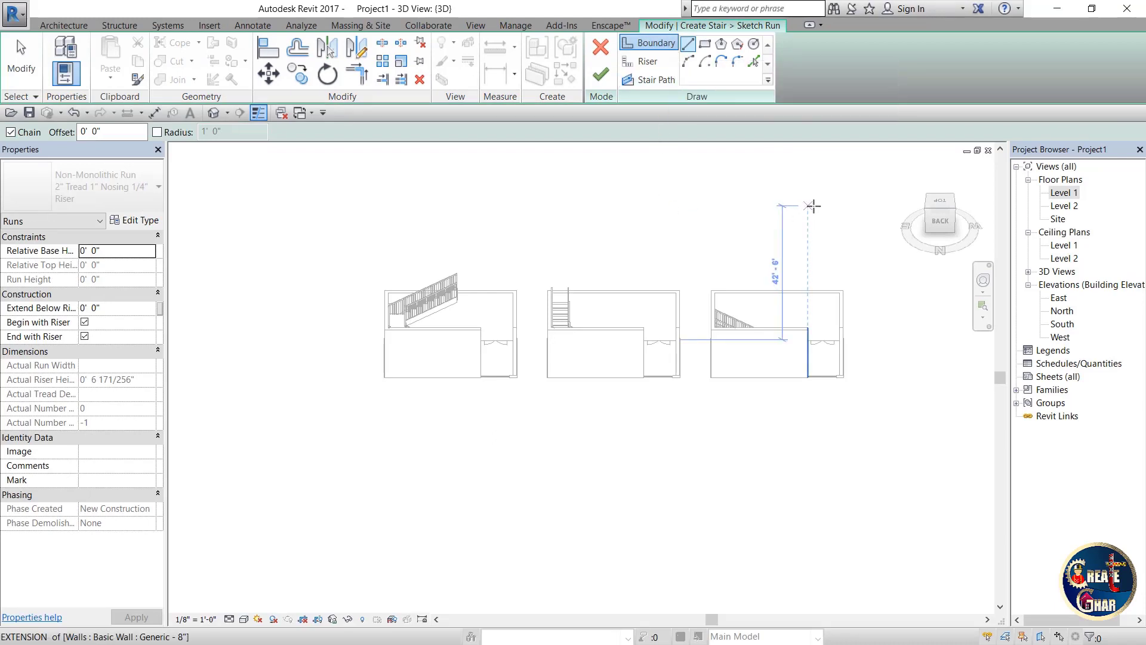
key("Escape")
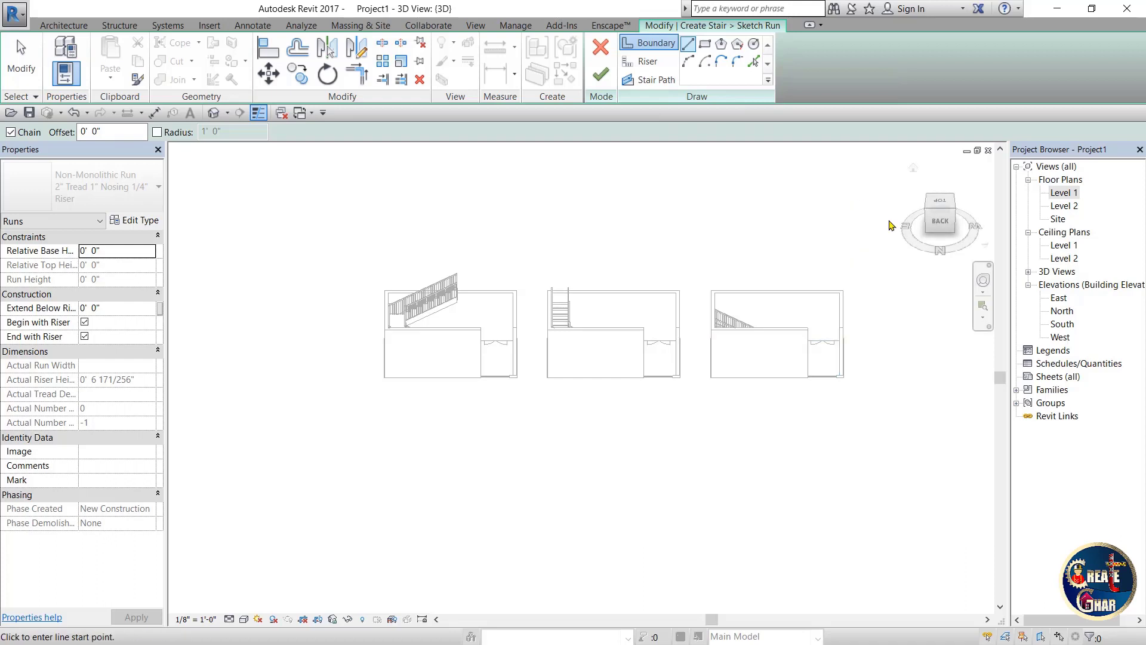
key("Escape")
left_click_drag(941, 219, 945, 213)
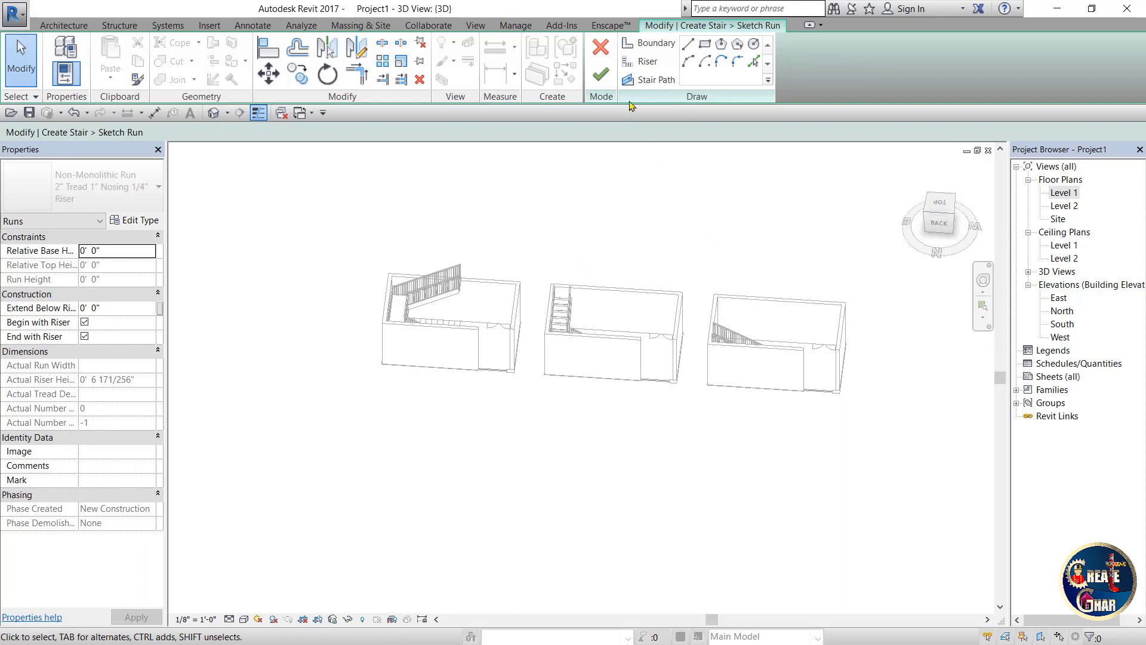
left_click(600, 74)
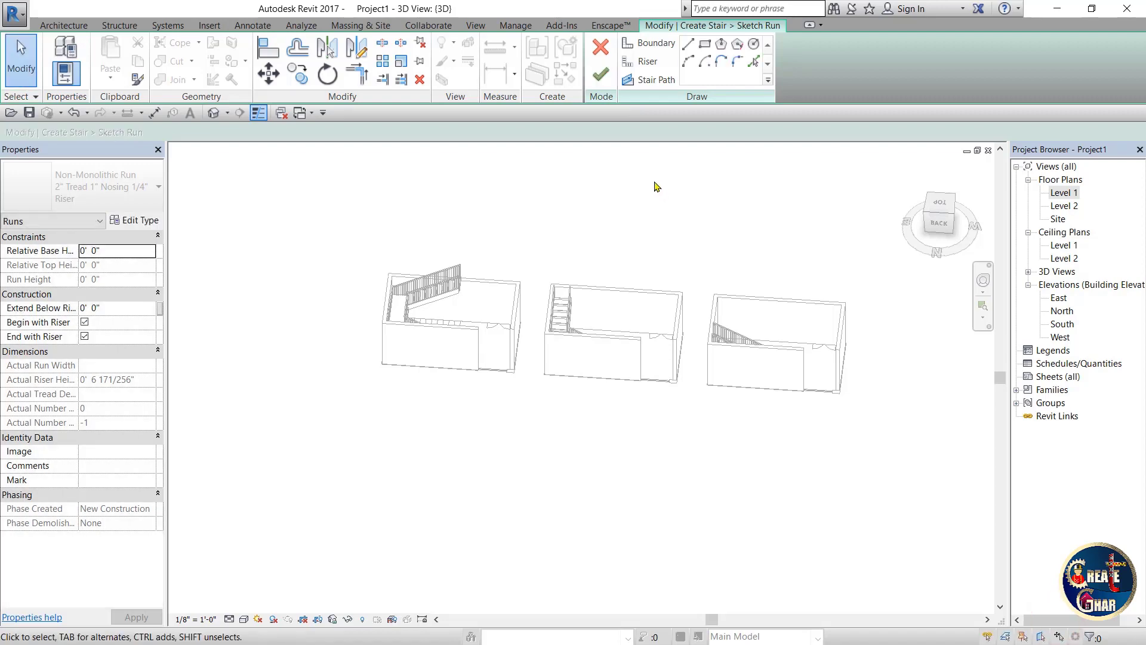